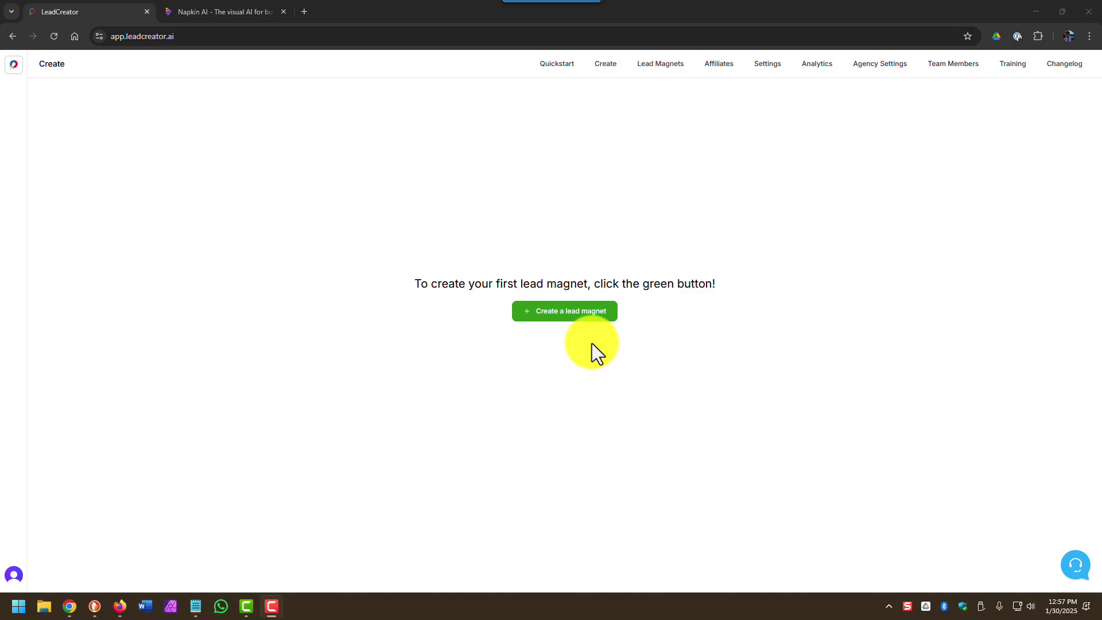
# Start a new lead magnet and paste in the name "Delicious Salmon Recipes That Are Healthy Too."
pyautogui.click(562, 314)
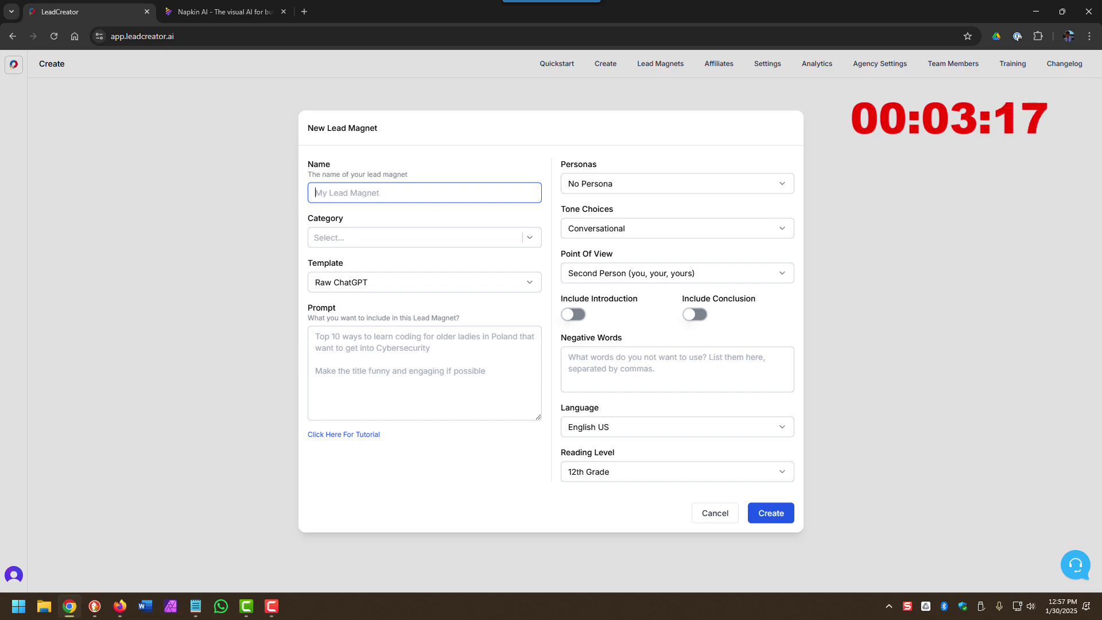
pyautogui.hotkey('alt', 'Tab')
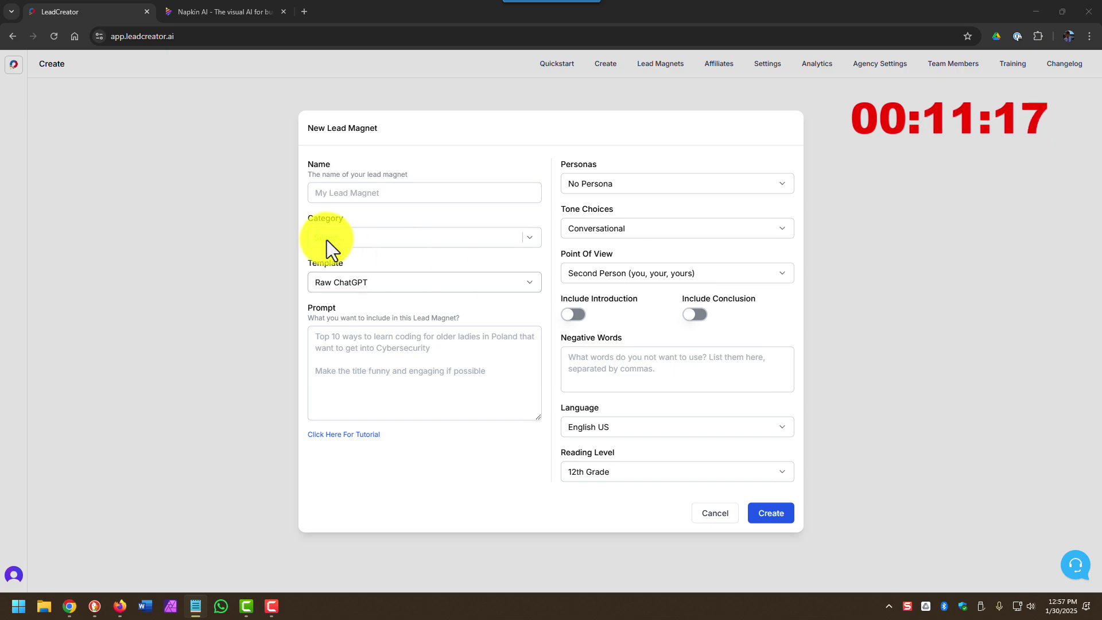
pyautogui.click(329, 192)
pyautogui.rightClick(328, 192)
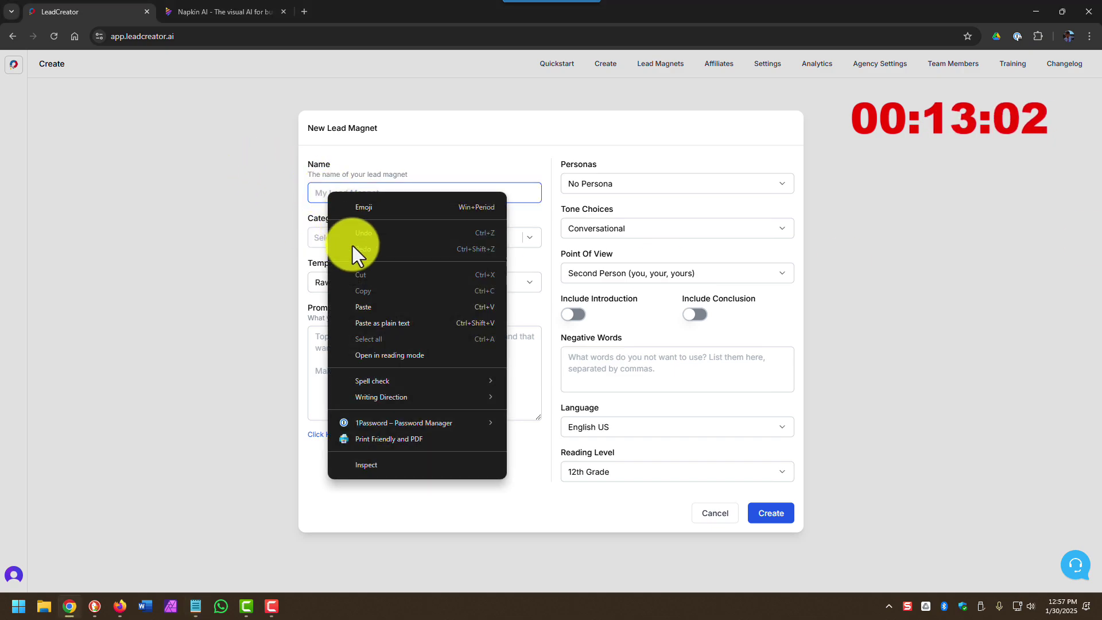
pyautogui.click(369, 311)
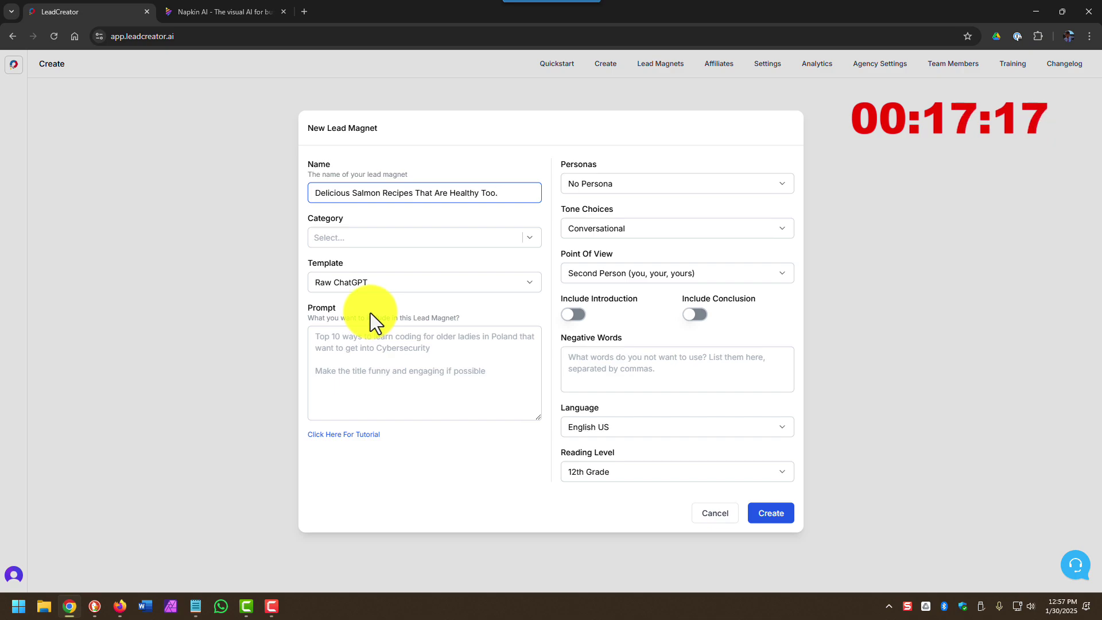
# Create the category "food" and assign it as the lead magnet's only category
pyautogui.click(455, 237)
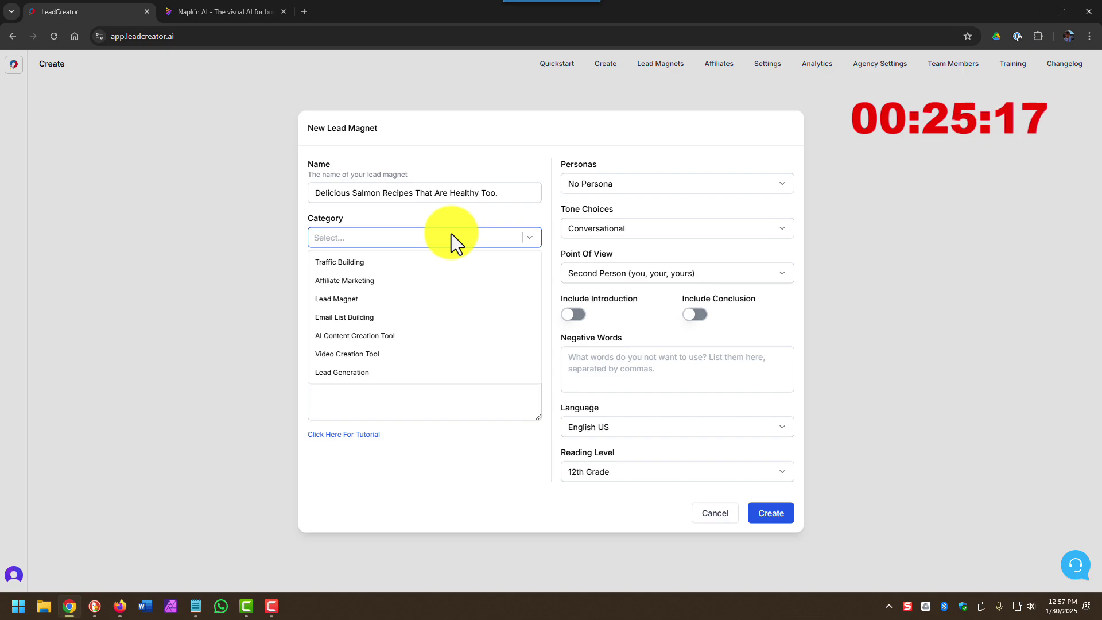
pyautogui.write('food')
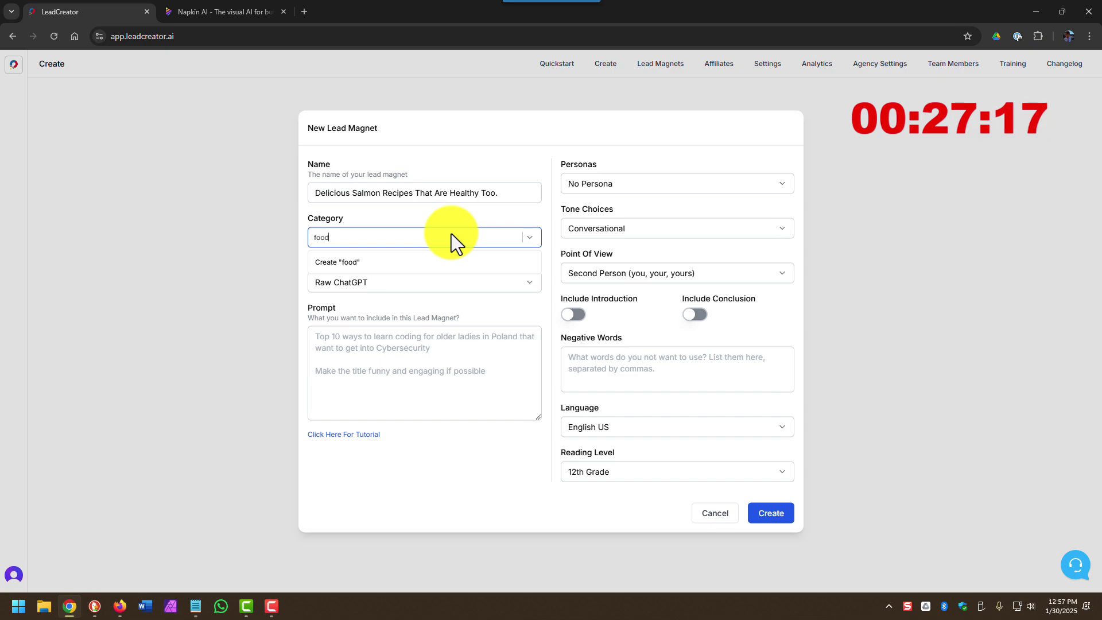
pyautogui.press('Return')
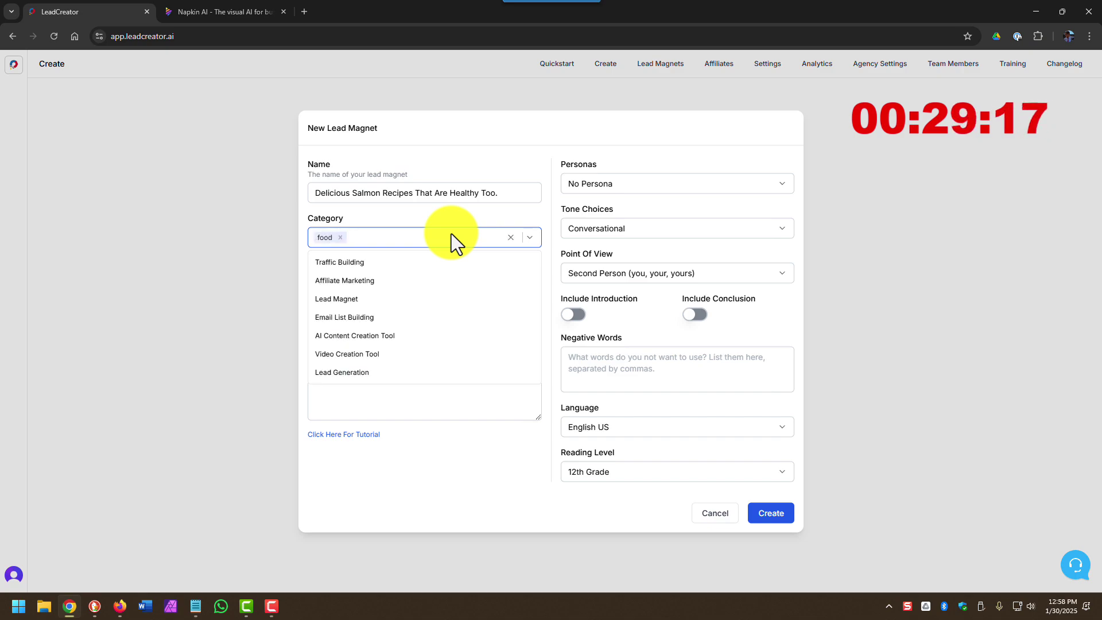
pyautogui.click(459, 295)
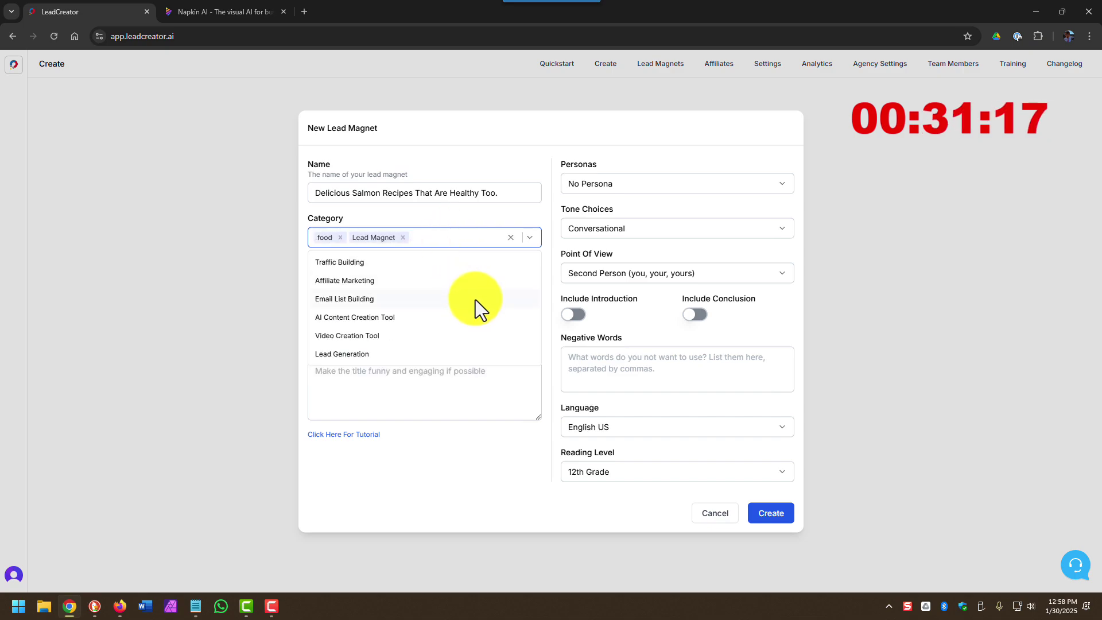
pyautogui.click(403, 237)
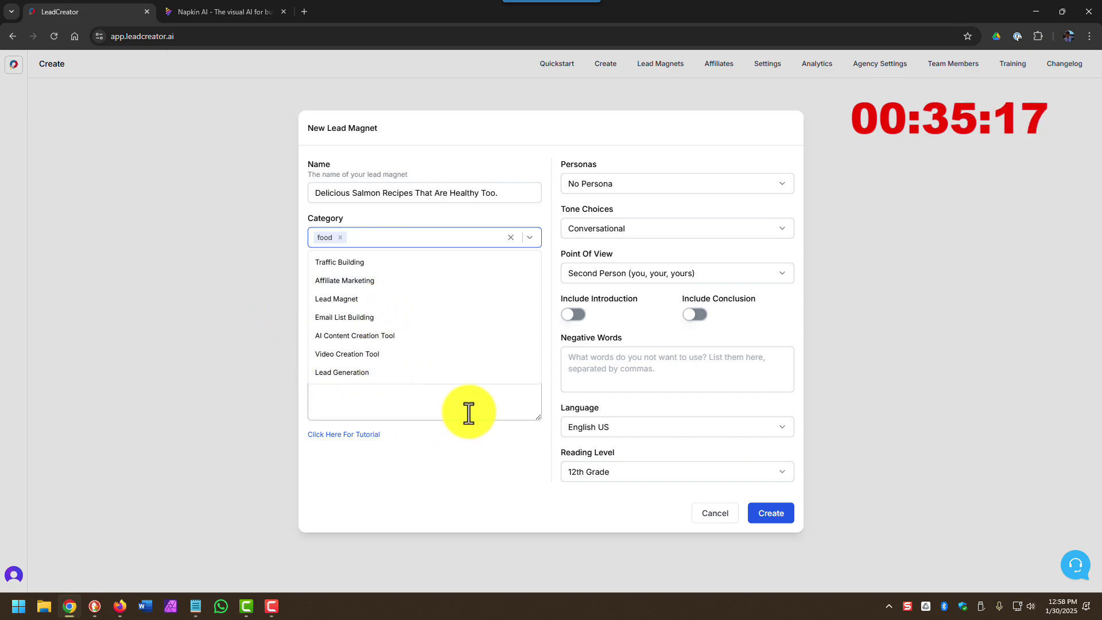
pyautogui.click(475, 446)
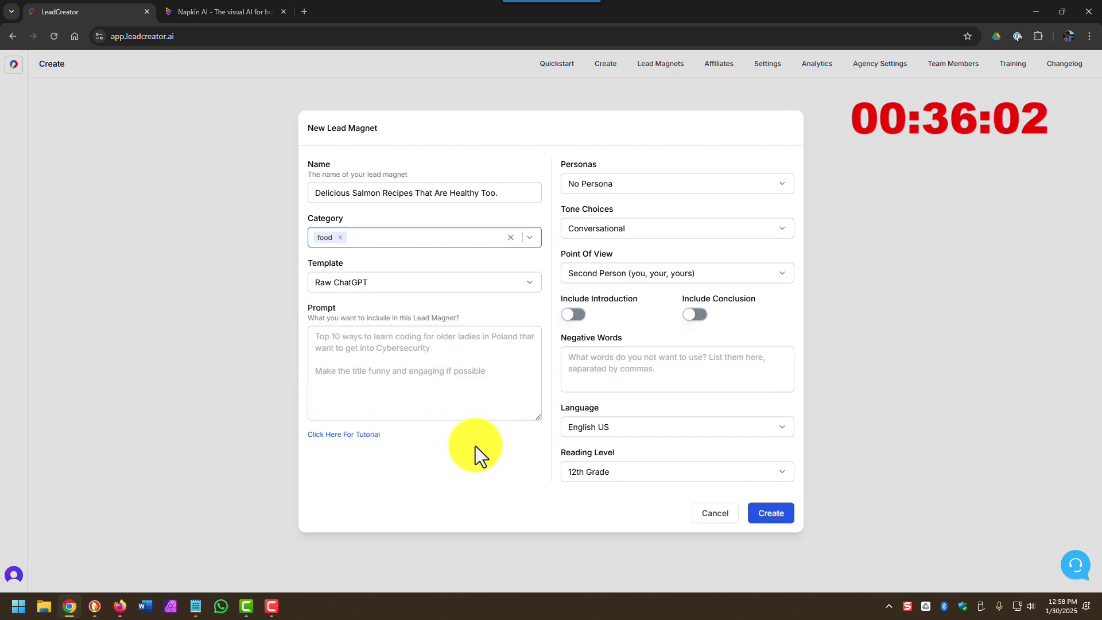
# Choose the eBook Creator template and paste the prepared salmon eBook prompt with its chapter descriptions
pyautogui.click(528, 285)
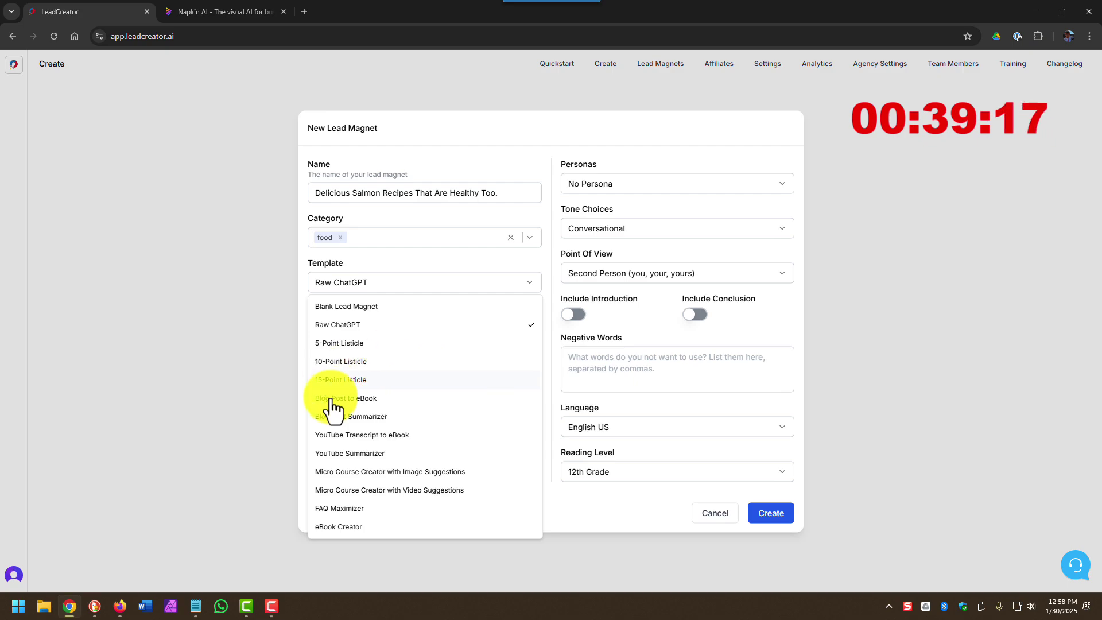
pyautogui.click(329, 529)
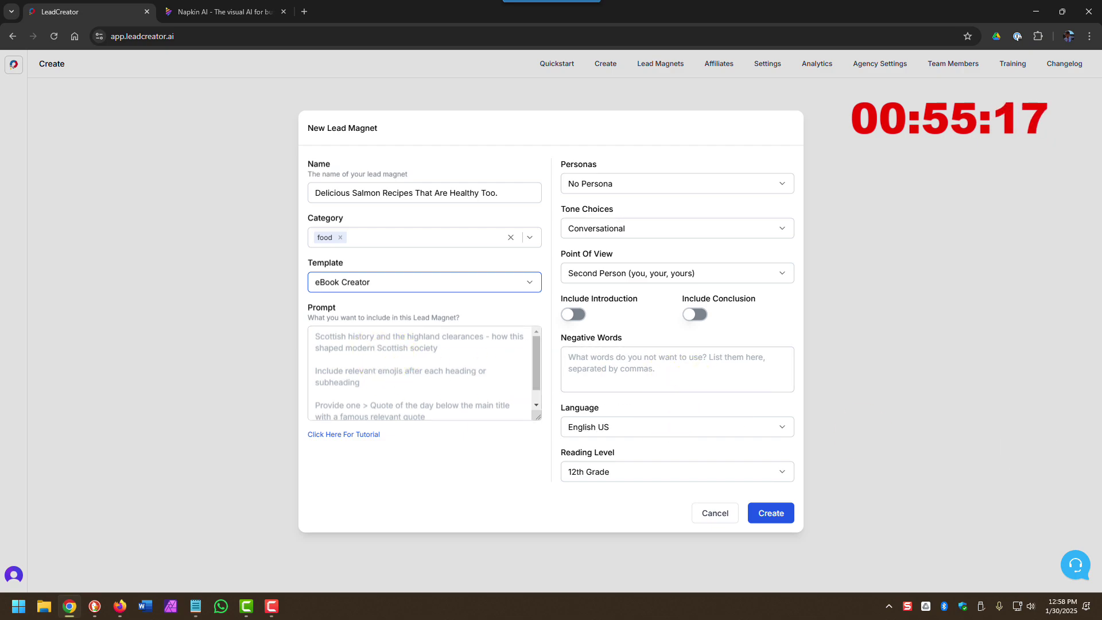
pyautogui.hotkey('alt', 'Tab')
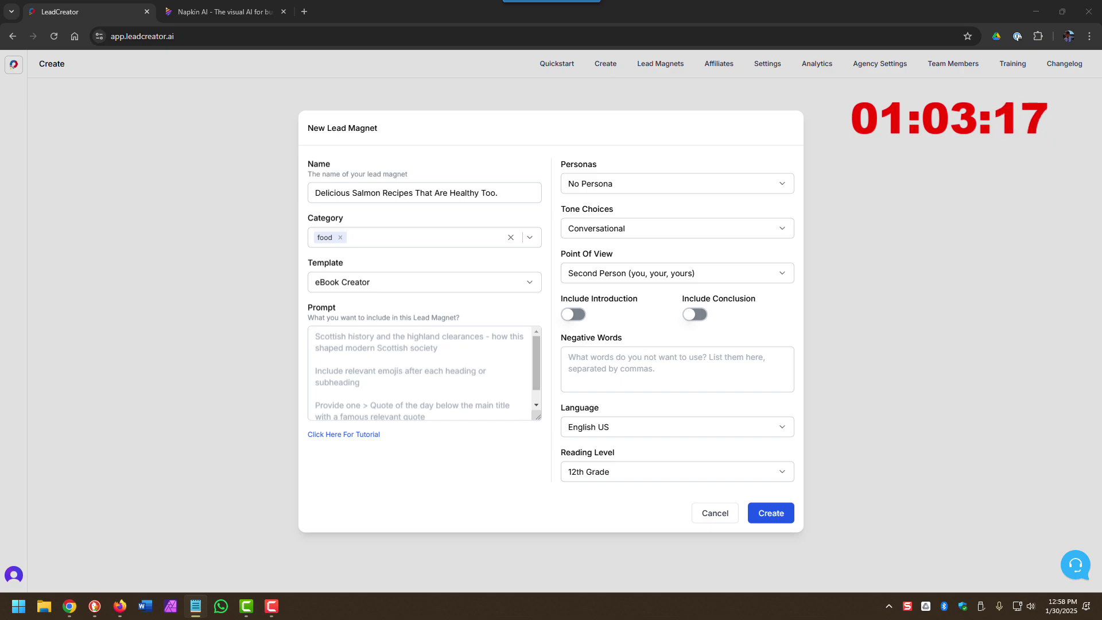
pyautogui.rightClick(322, 344)
pyautogui.click(359, 173)
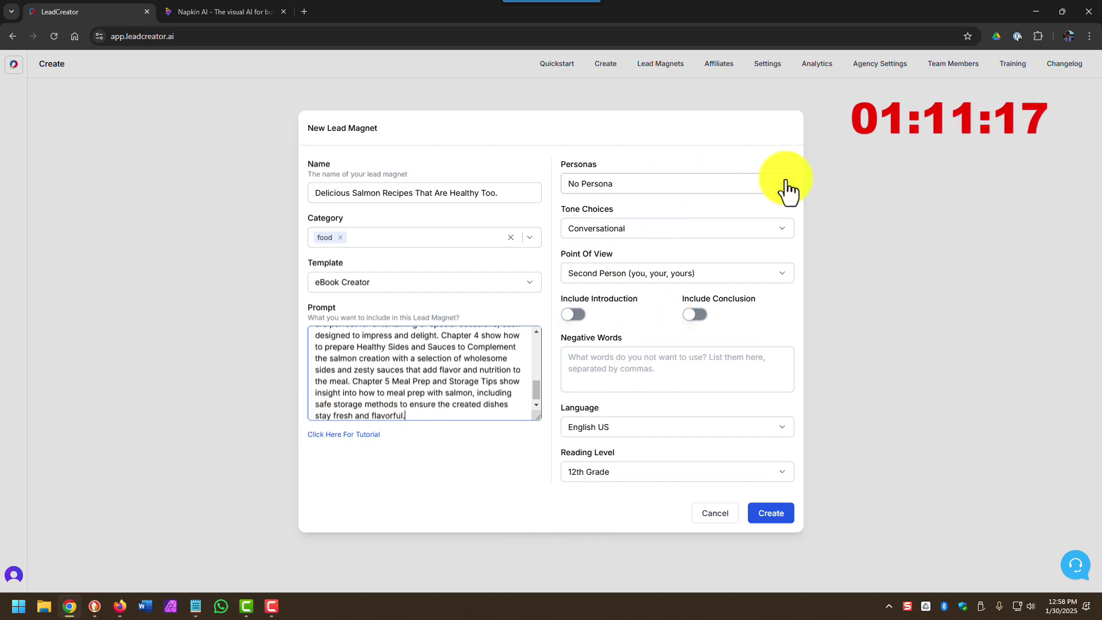
# Generate the lead magnet with a Descriptive tone and both an introduction and a conclusion included
pyautogui.click(780, 230)
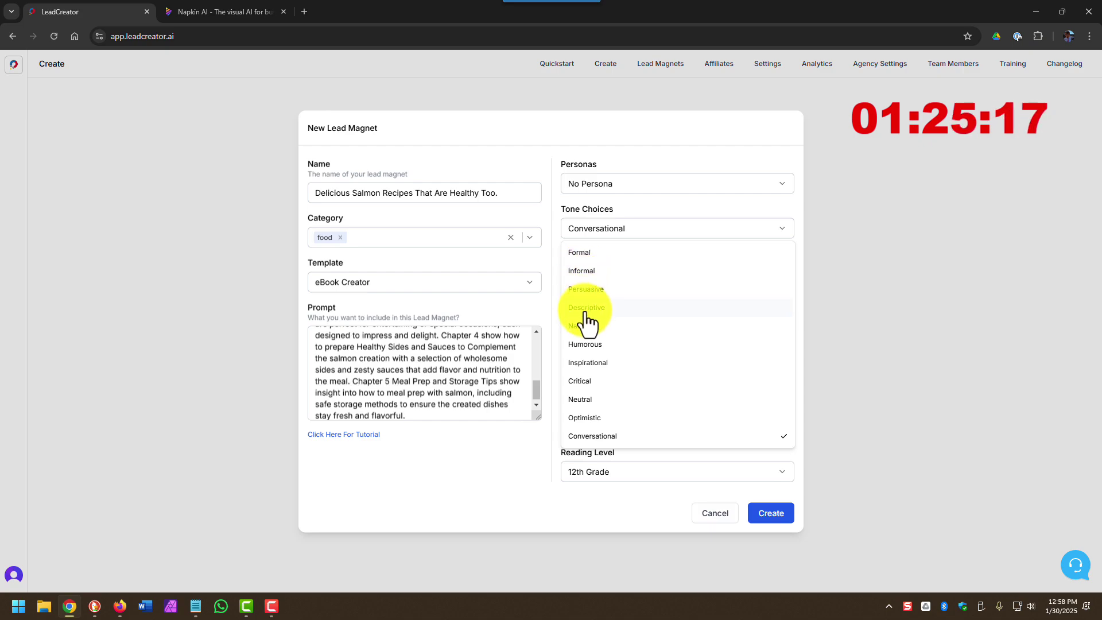
pyautogui.click(586, 312)
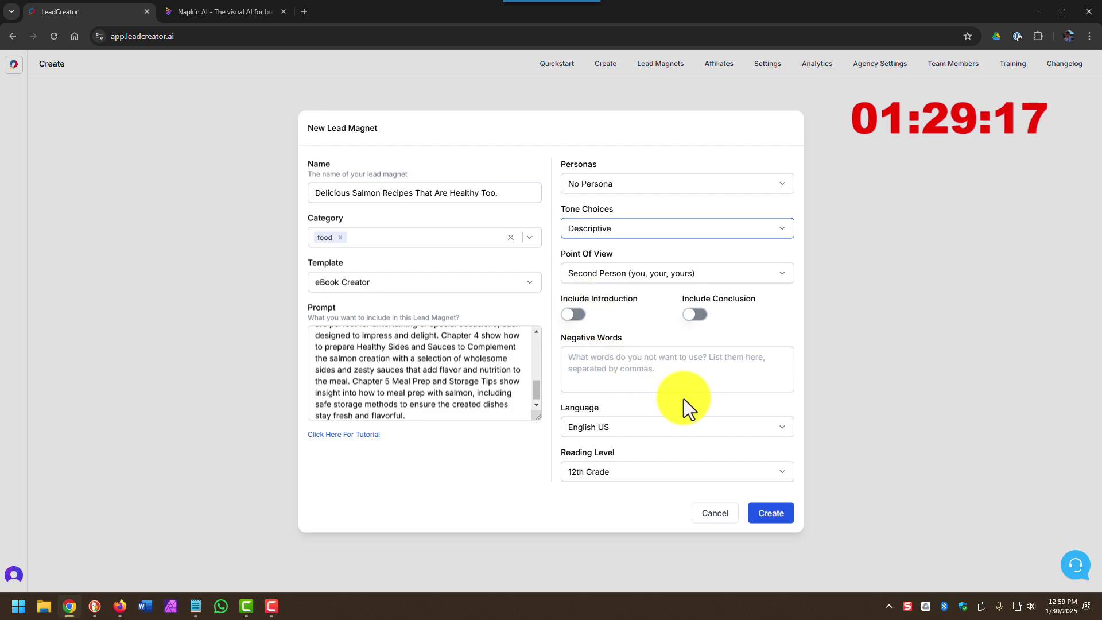
pyautogui.click(573, 315)
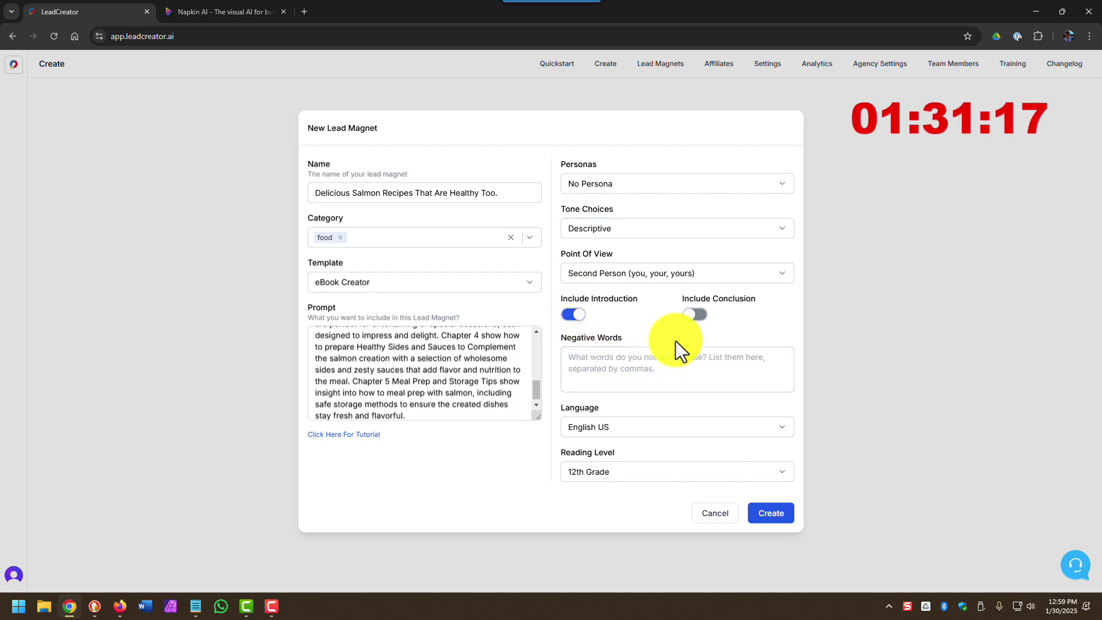
pyautogui.click(695, 314)
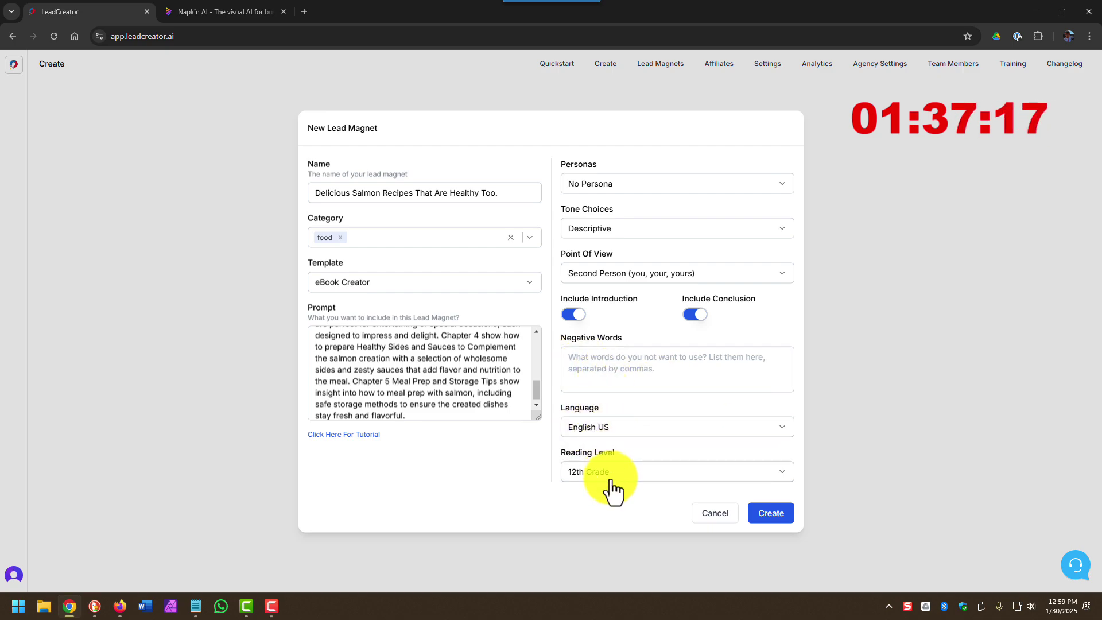
pyautogui.click(770, 514)
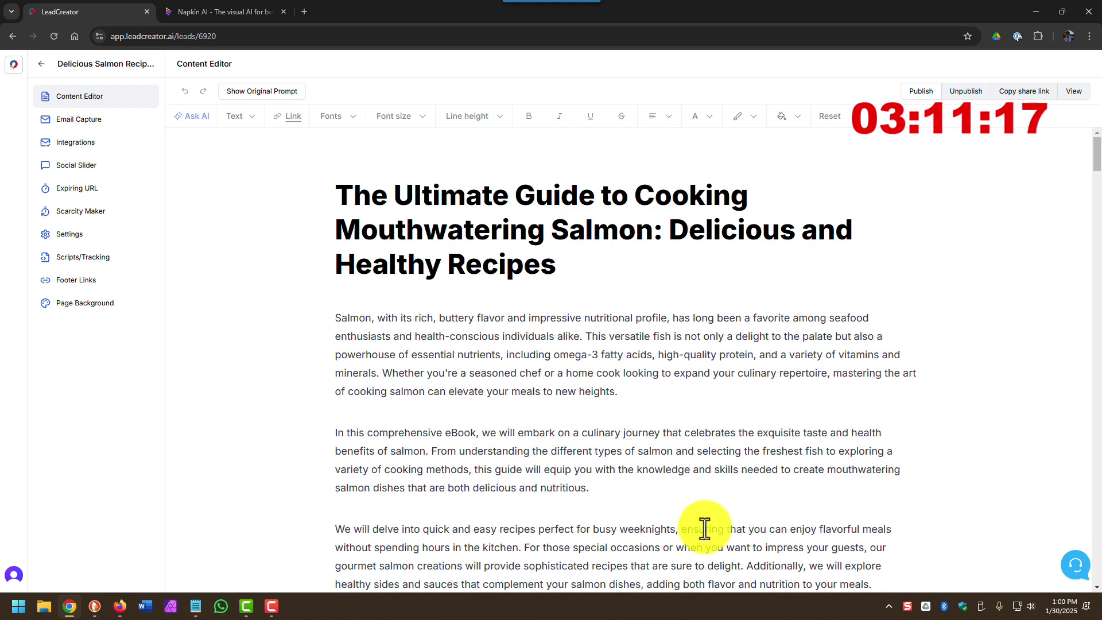
# Review the generated eBook's title, introduction and table of contents
pyautogui.scroll(-1, 548, 350)
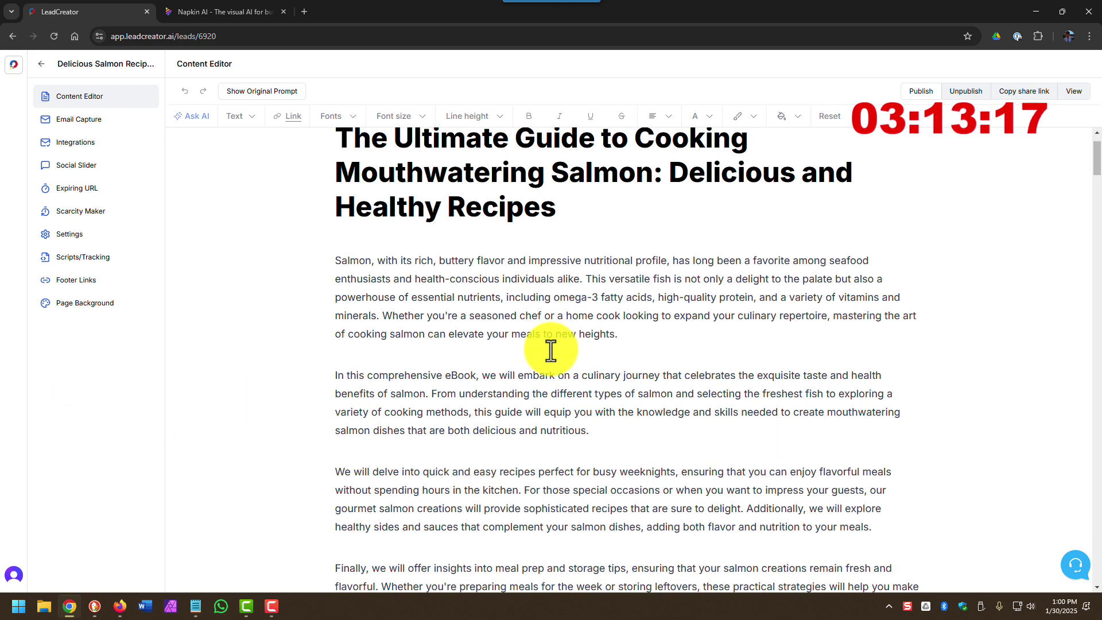
pyautogui.scroll(1, 550, 351)
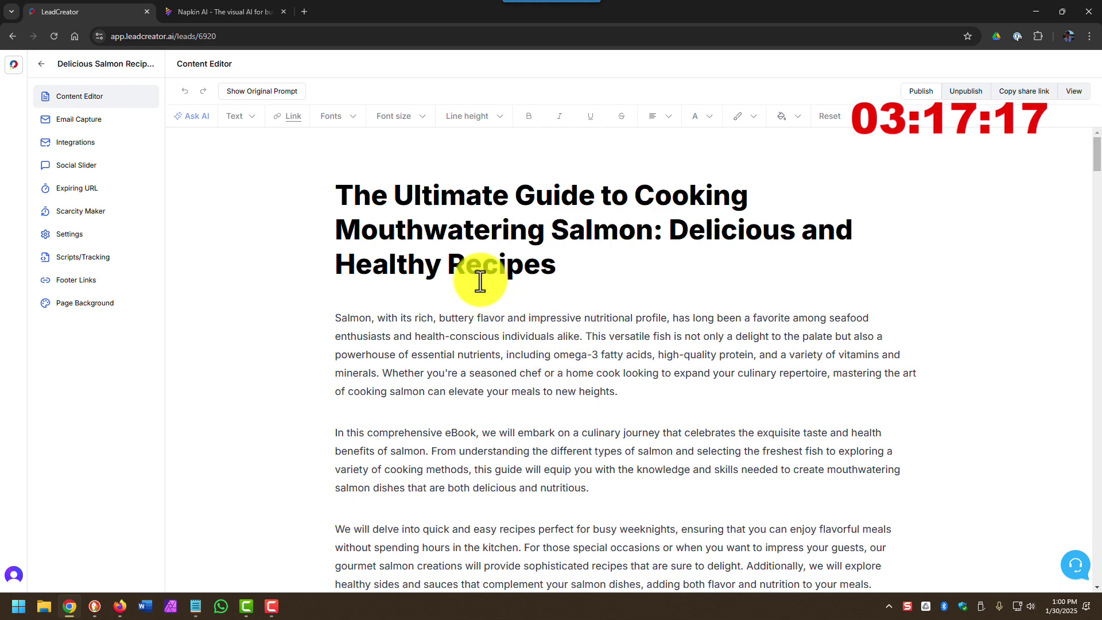
pyautogui.scroll(-4, 480, 277)
pyautogui.scroll(1, 480, 277)
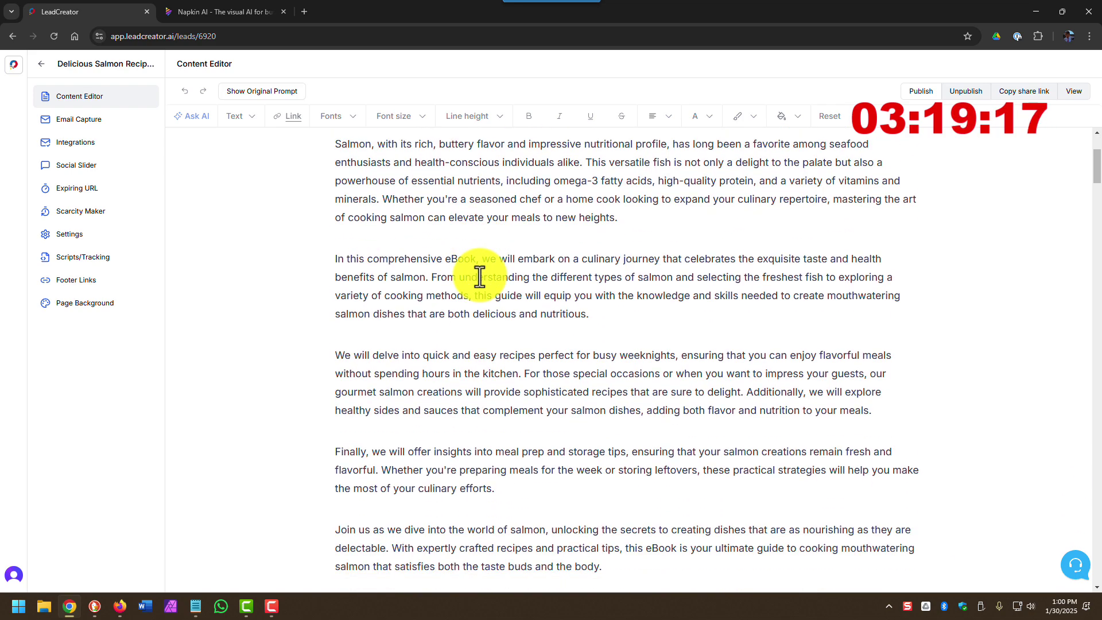
pyautogui.scroll(-5, 480, 276)
pyautogui.scroll(-3, 480, 277)
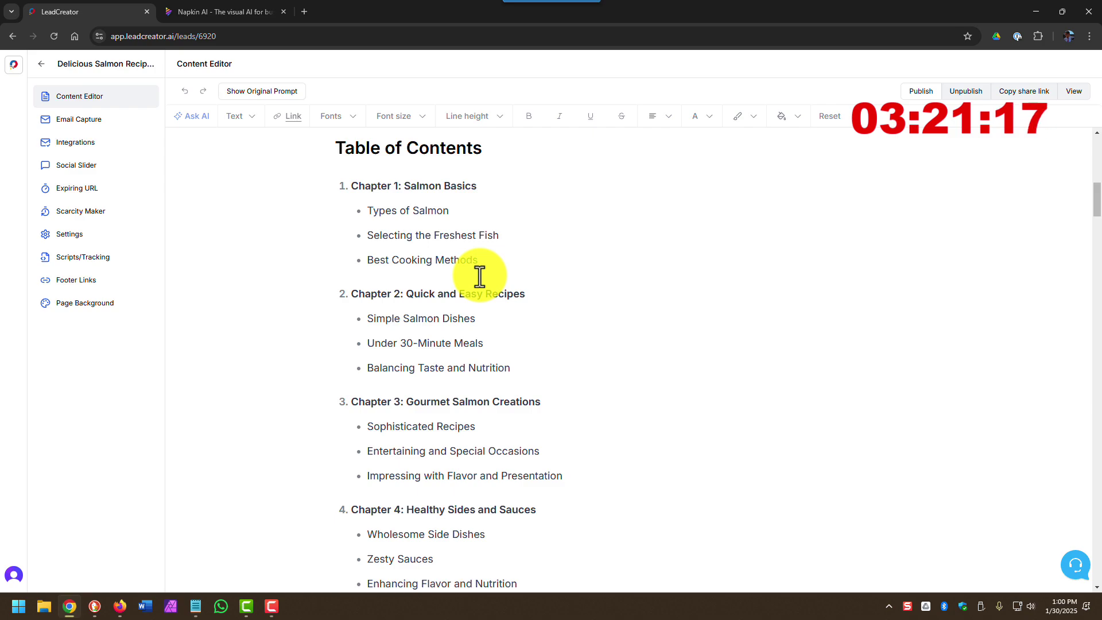
pyautogui.scroll(-2, 480, 277)
pyautogui.scroll(-1, 480, 277)
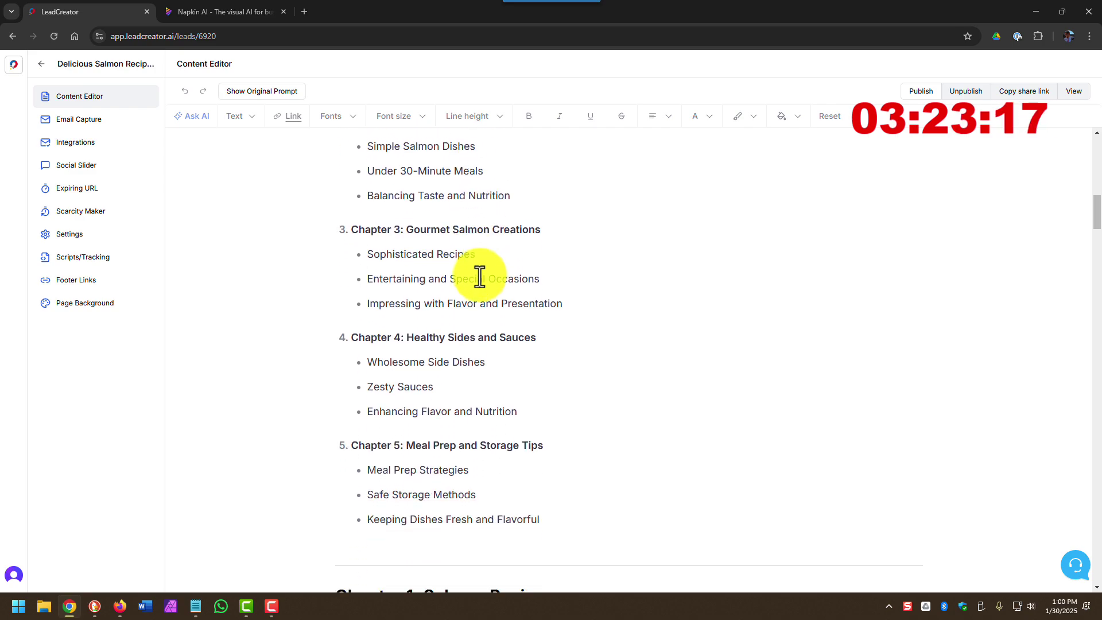
pyautogui.scroll(-3, 480, 276)
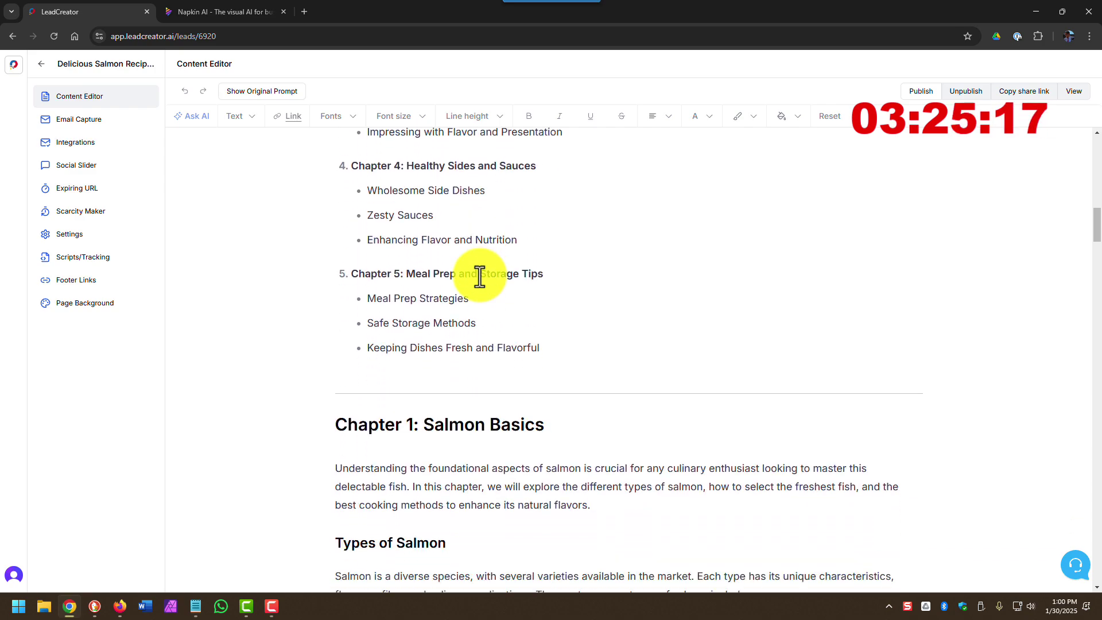
# Read through the recipe content of Chapters 1 to 3 in the generated eBook
pyautogui.scroll(-2, 480, 277)
pyautogui.scroll(-2, 479, 277)
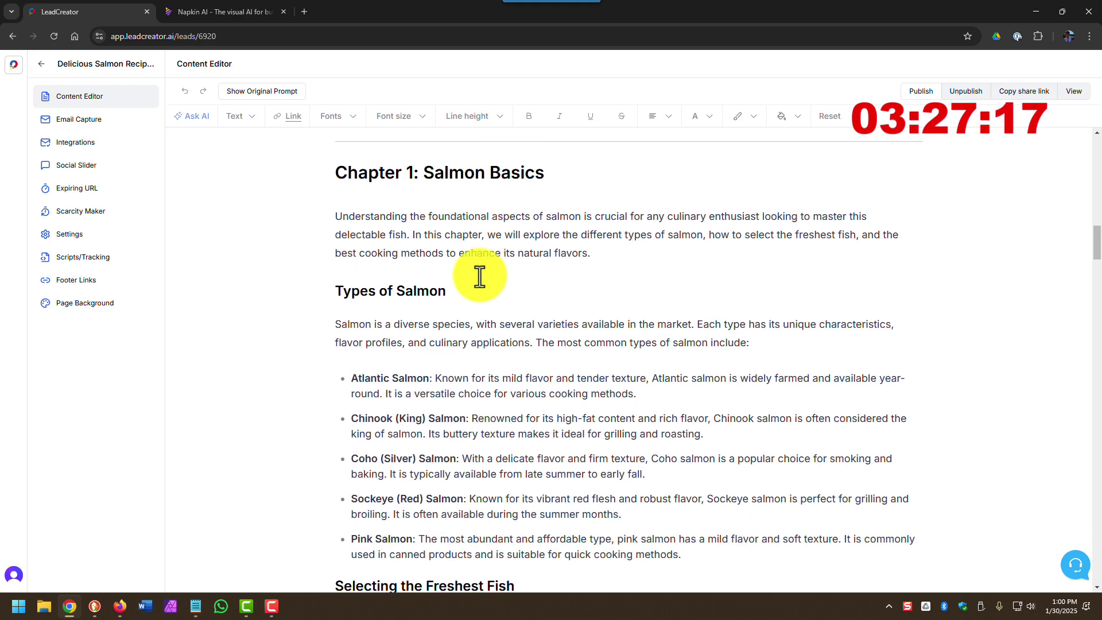
pyautogui.scroll(-4, 479, 276)
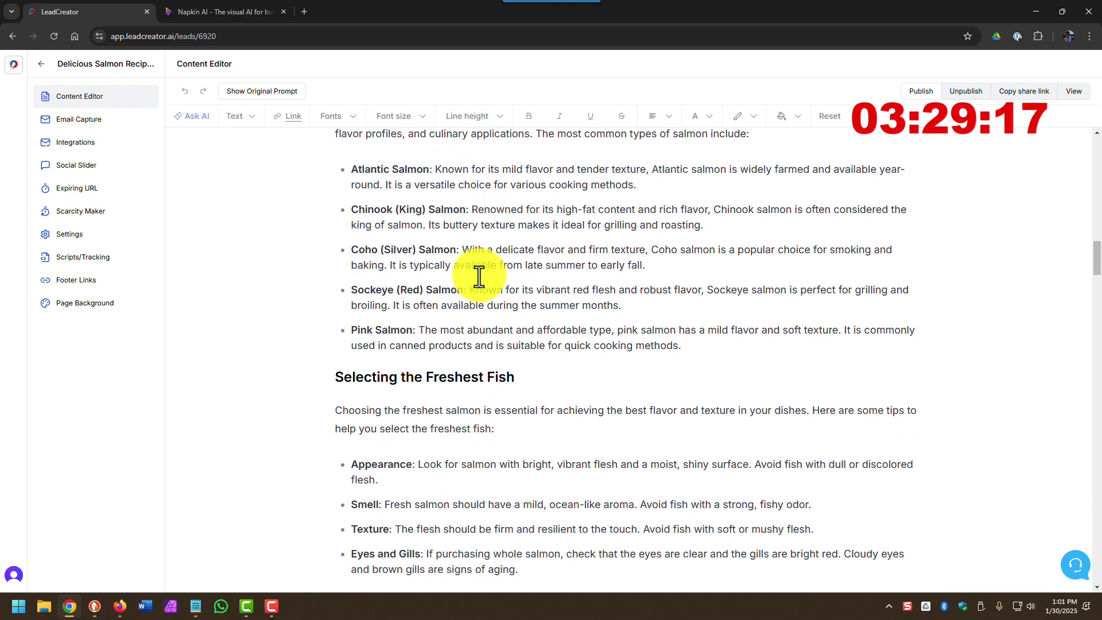
pyautogui.scroll(-7, 480, 277)
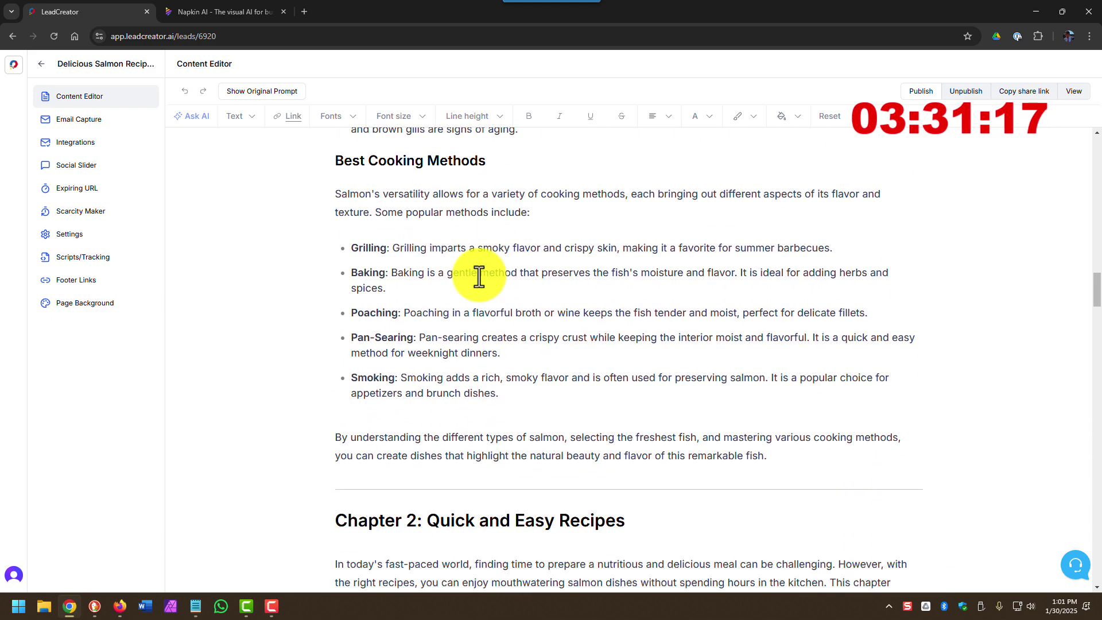
pyautogui.scroll(-5, 480, 277)
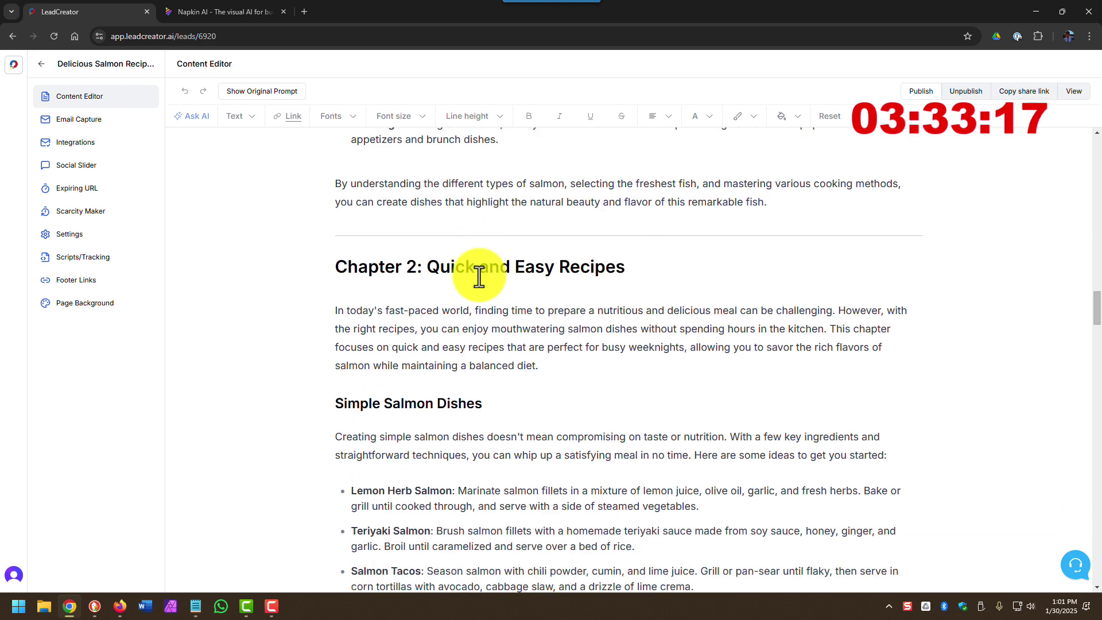
pyautogui.scroll(-3, 480, 277)
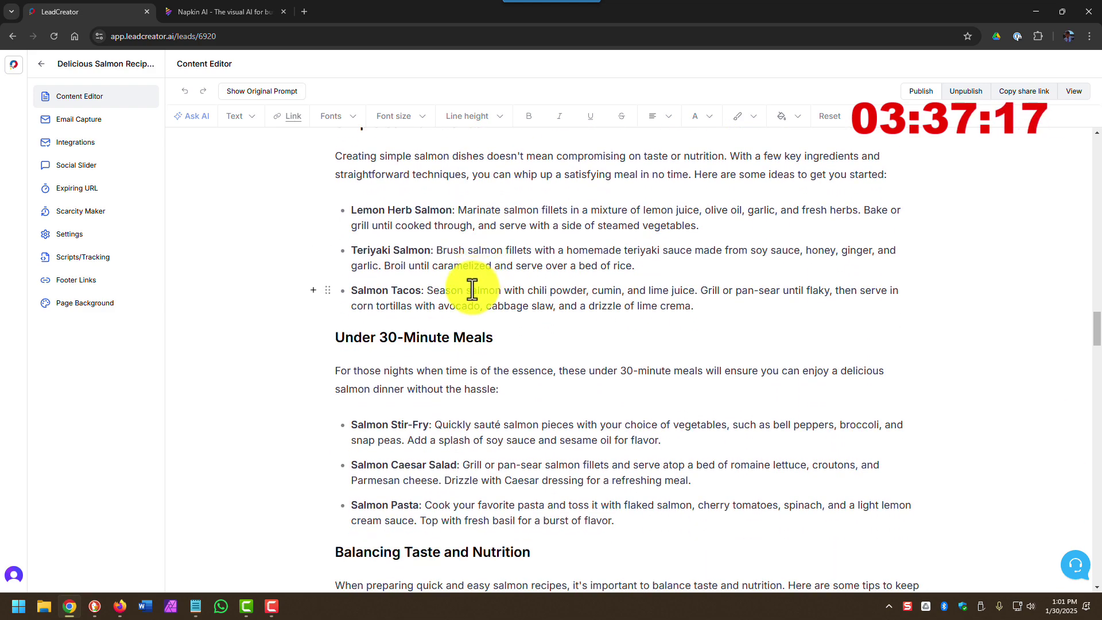
pyautogui.scroll(-2, 471, 290)
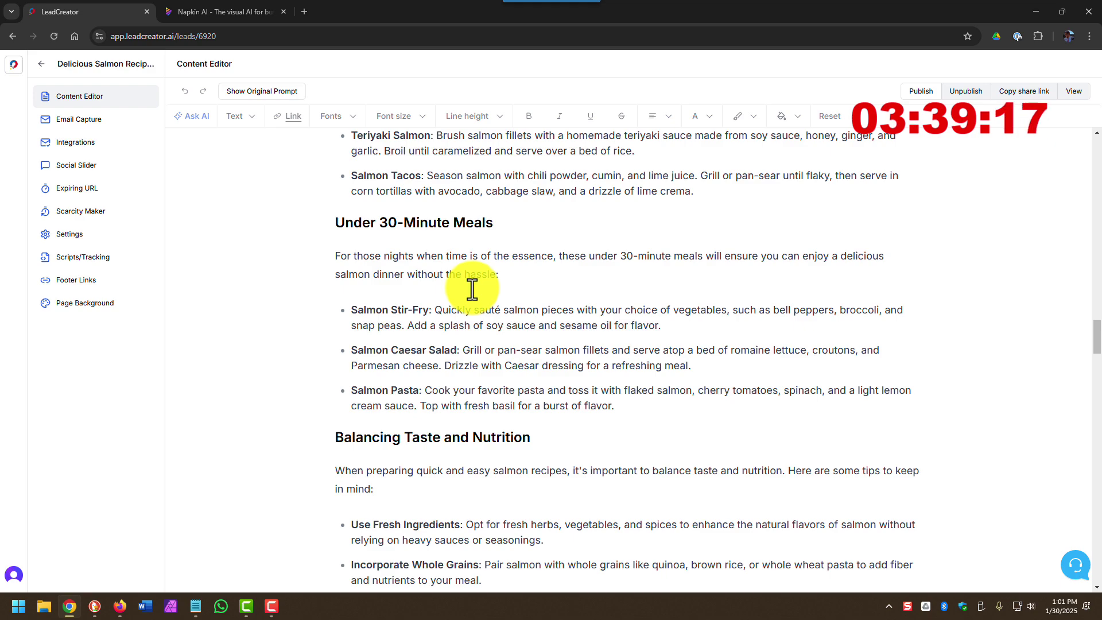
pyautogui.scroll(-1, 472, 290)
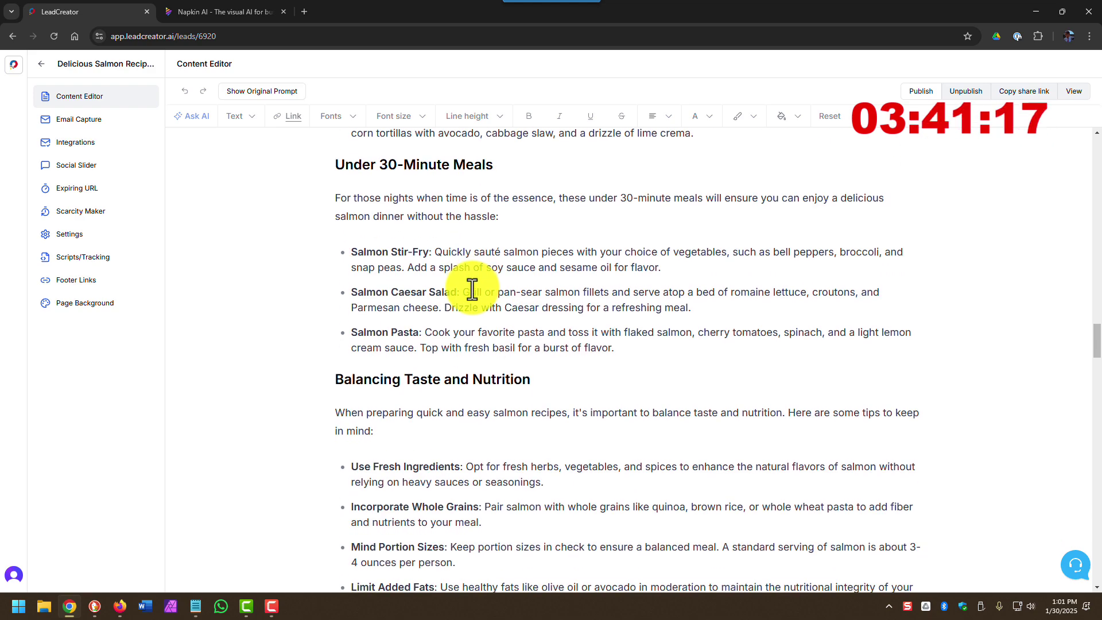
pyautogui.scroll(-5, 472, 289)
pyautogui.scroll(-6, 472, 290)
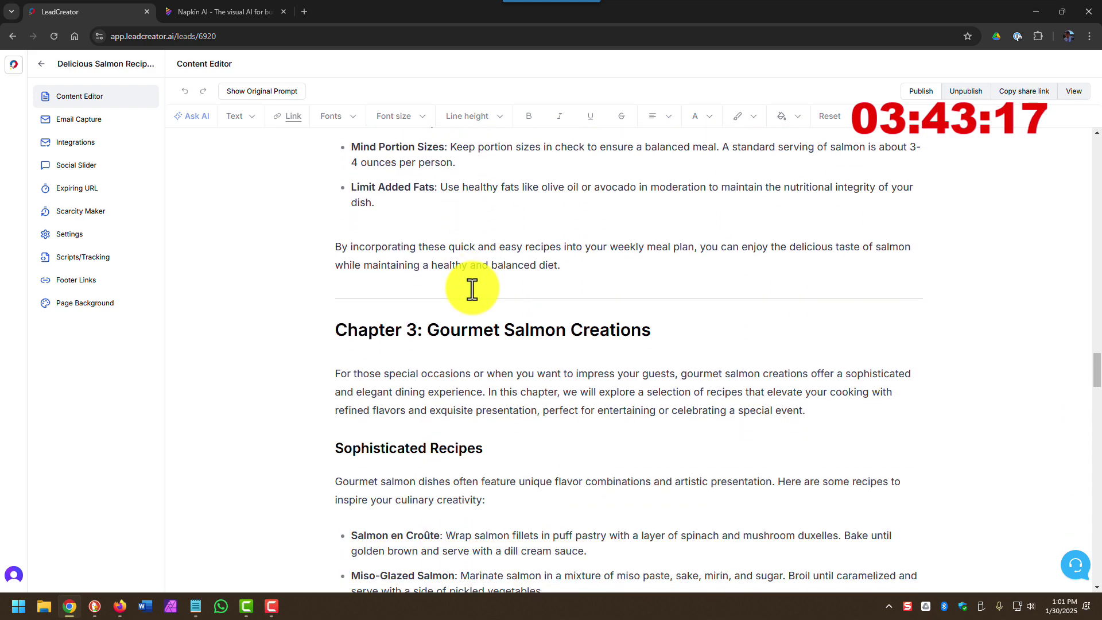
pyautogui.scroll(-6, 471, 290)
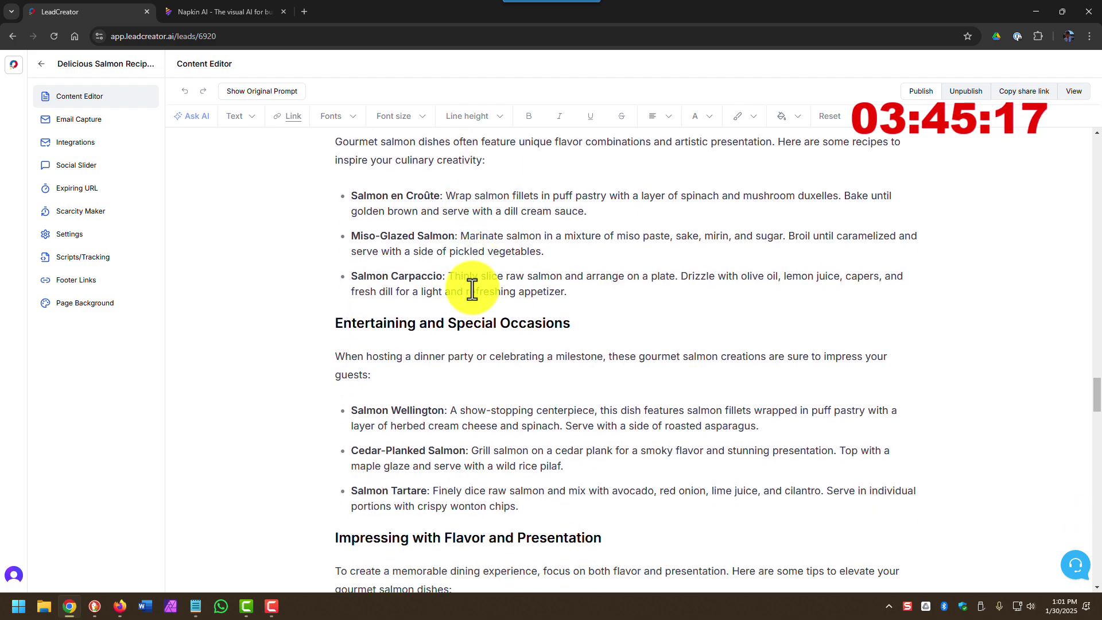
pyautogui.scroll(12, 471, 289)
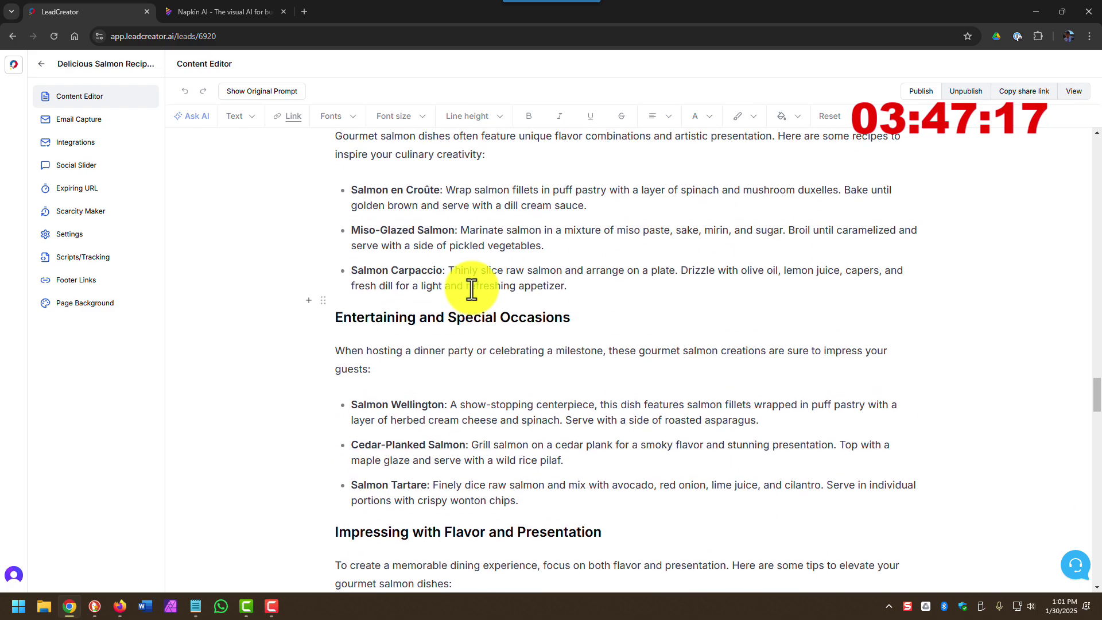
# Skim the generated content of Chapters 3 and 4, and return to the start of the eBook
pyautogui.scroll(-10, 471, 290)
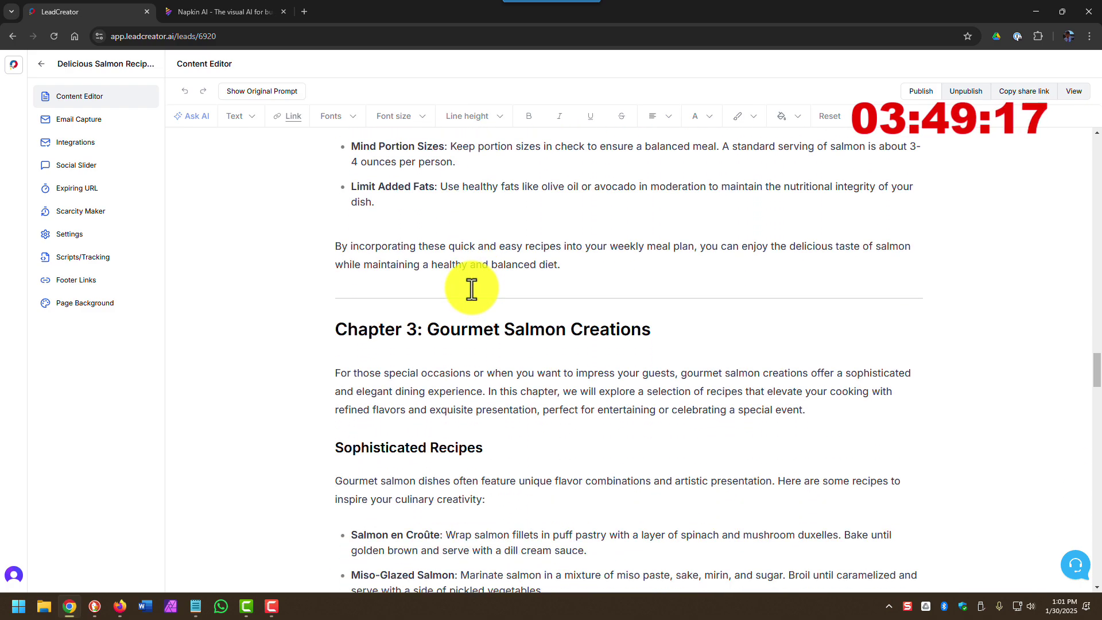
pyautogui.scroll(-10, 472, 290)
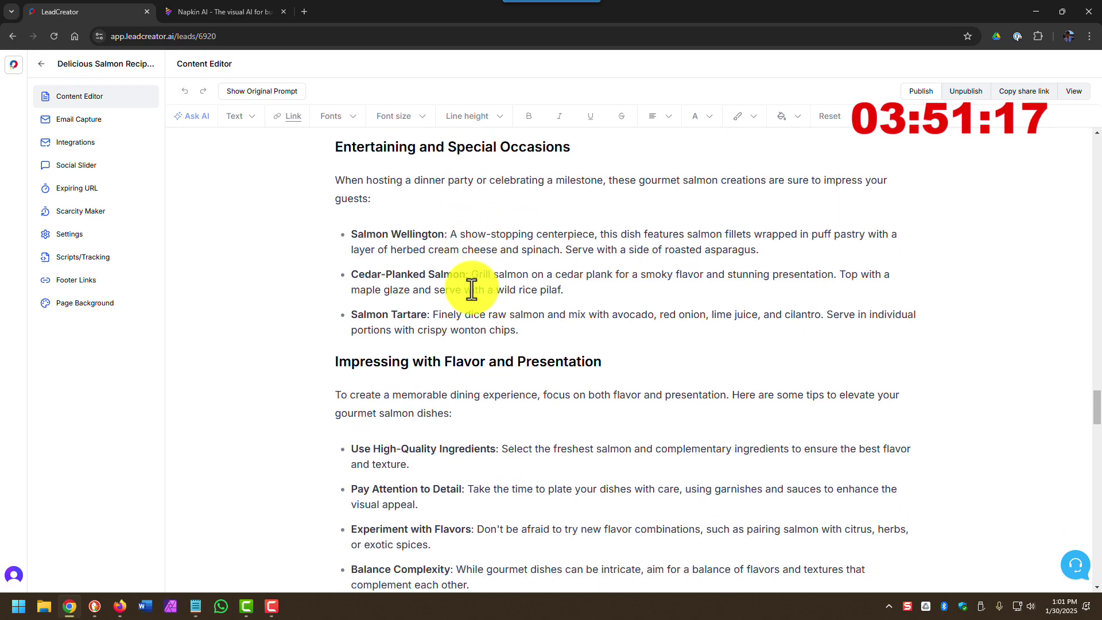
pyautogui.scroll(-3, 472, 290)
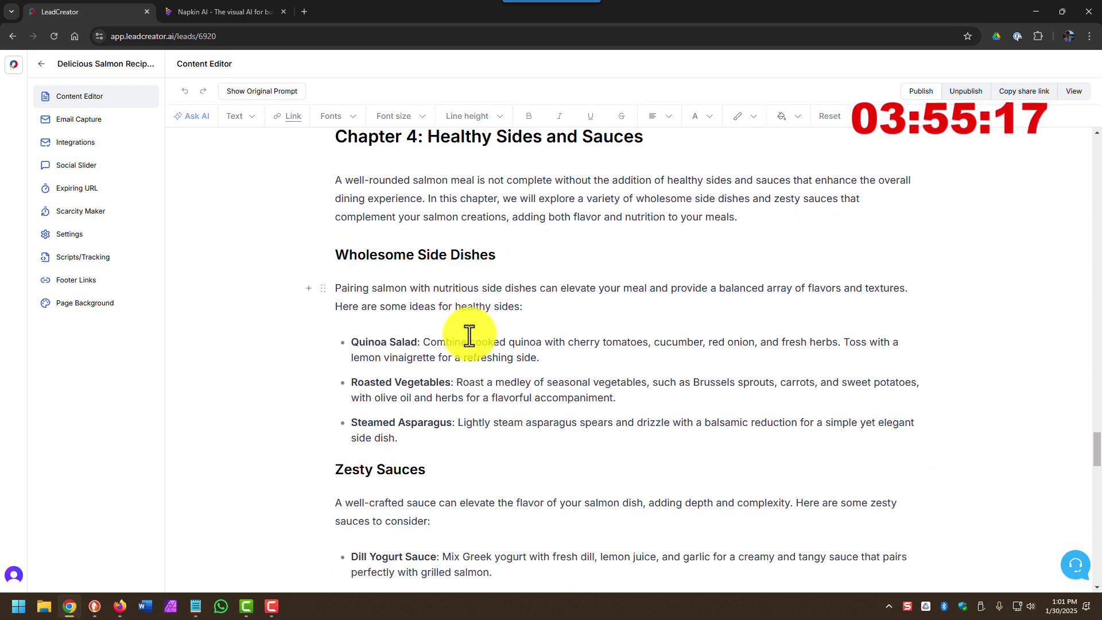
pyautogui.scroll(15, 470, 331)
pyautogui.scroll(20, 470, 331)
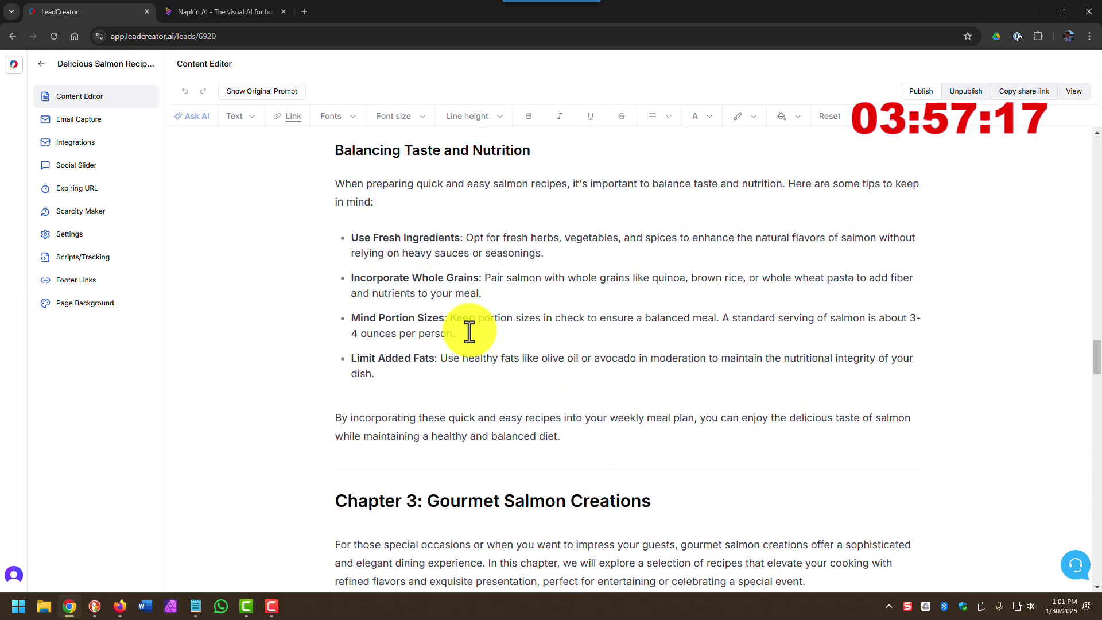
pyautogui.scroll(20, 469, 332)
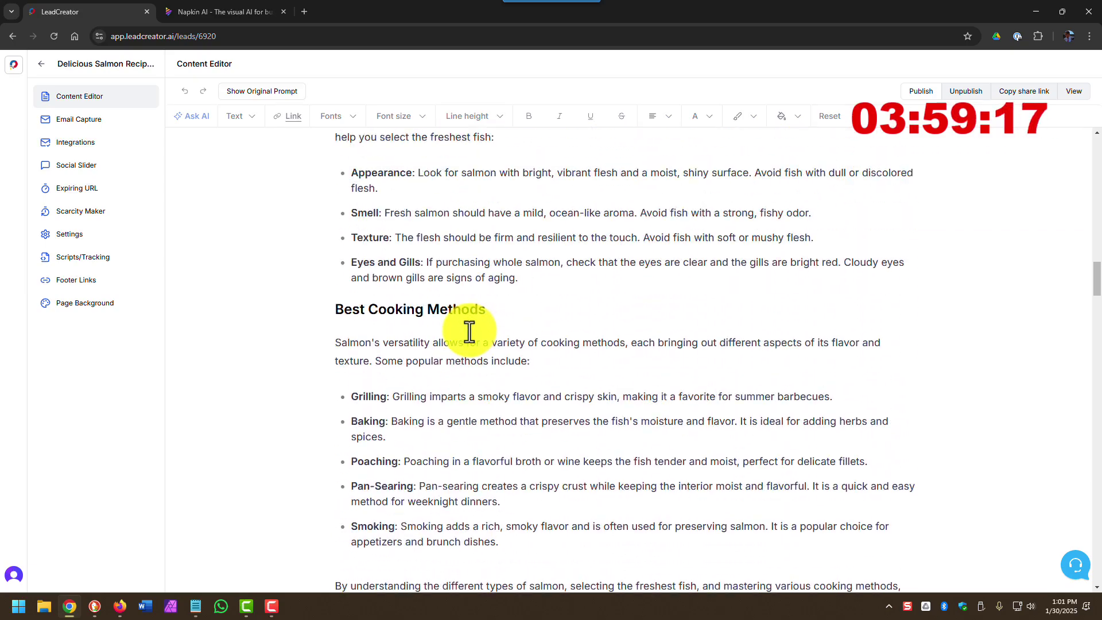
pyautogui.scroll(20, 469, 331)
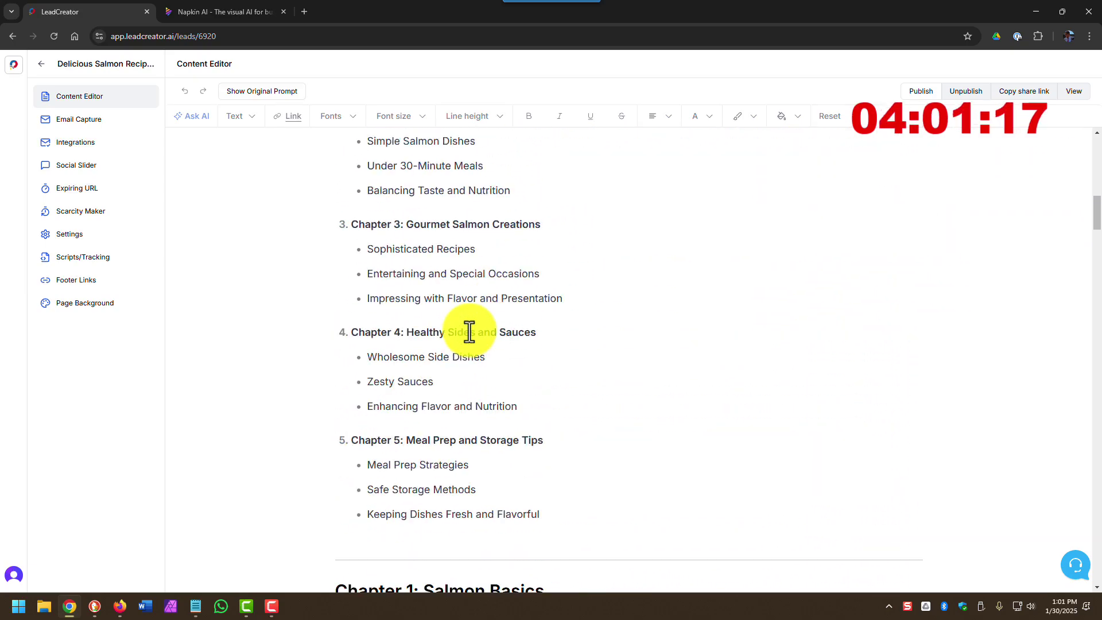
pyautogui.scroll(3, 469, 331)
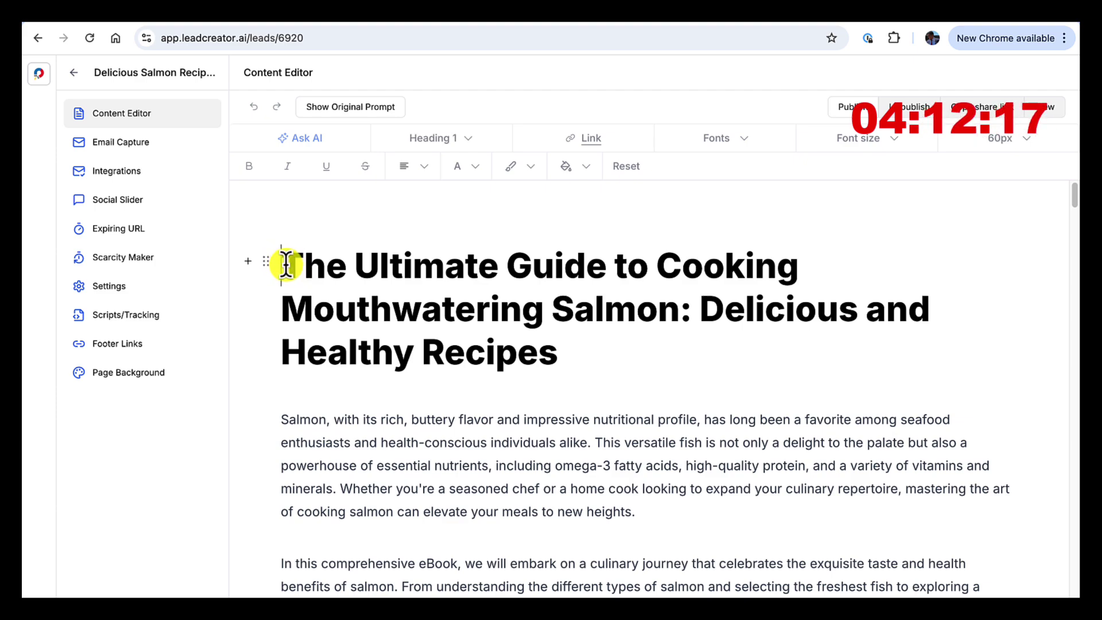
# Color the eBook title red (#eb1919) and center it
pyautogui.moveTo(285, 264); pyautogui.dragTo(559, 350)
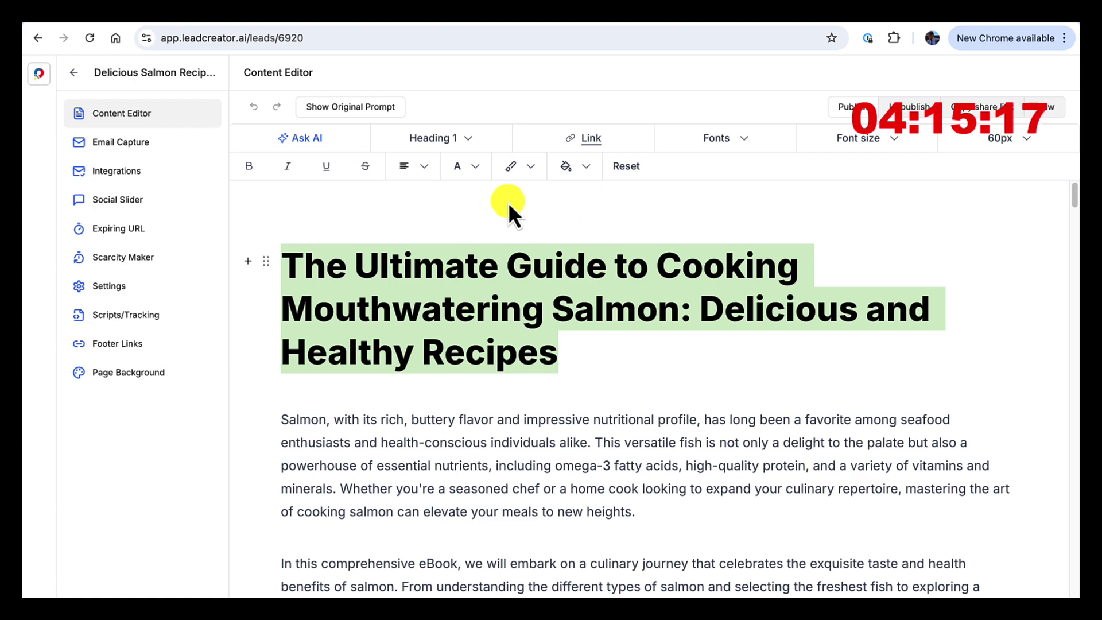
pyautogui.click(469, 172)
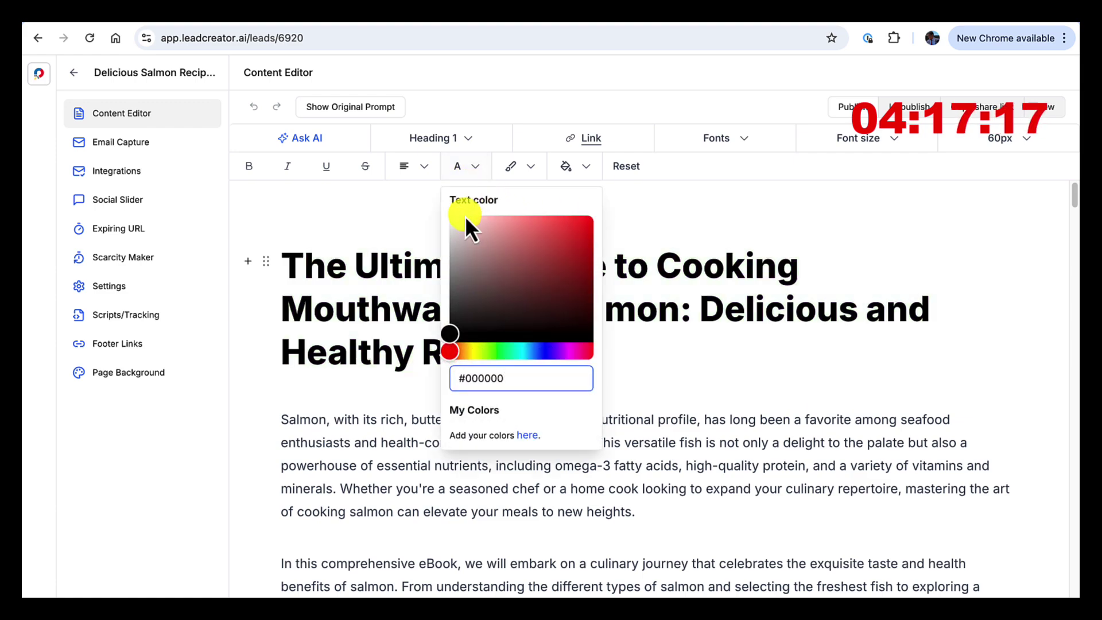
pyautogui.click(577, 228)
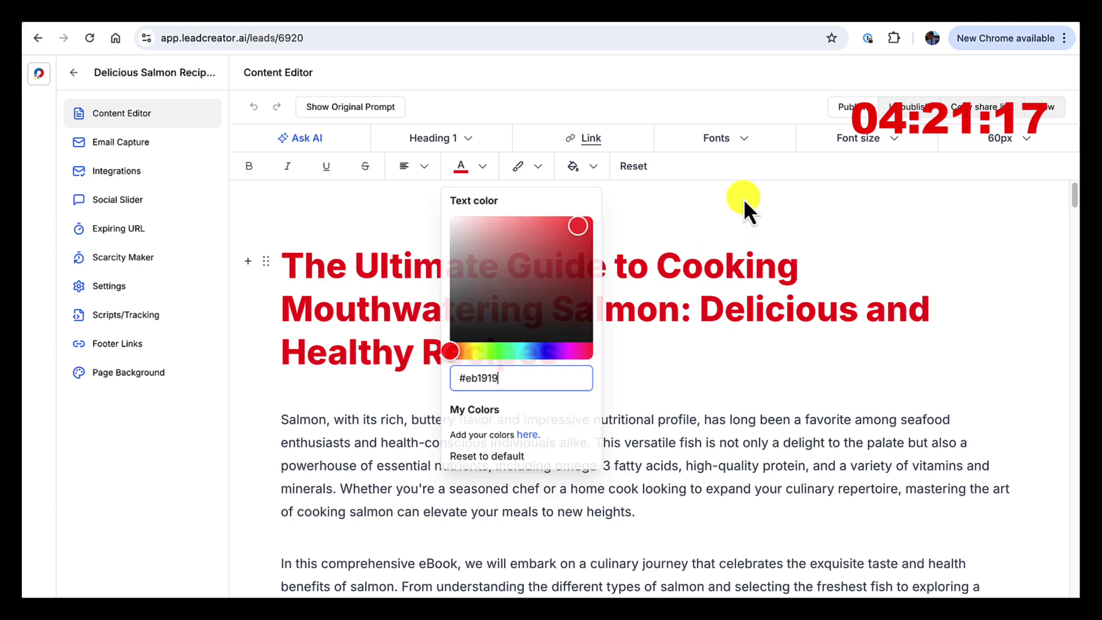
pyautogui.click(743, 199)
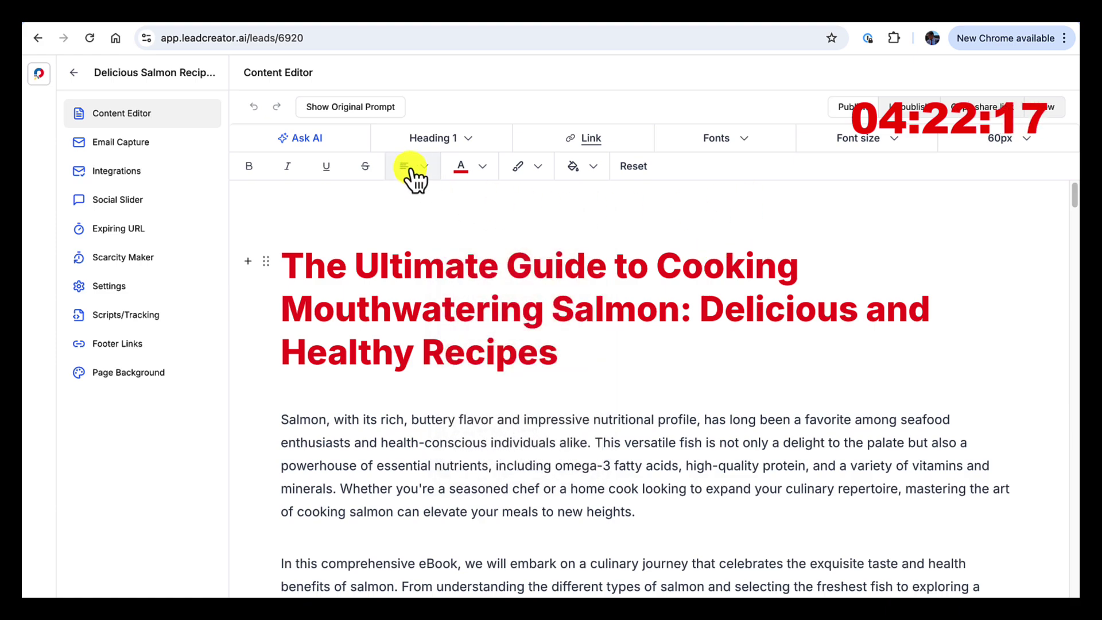
pyautogui.click(404, 168)
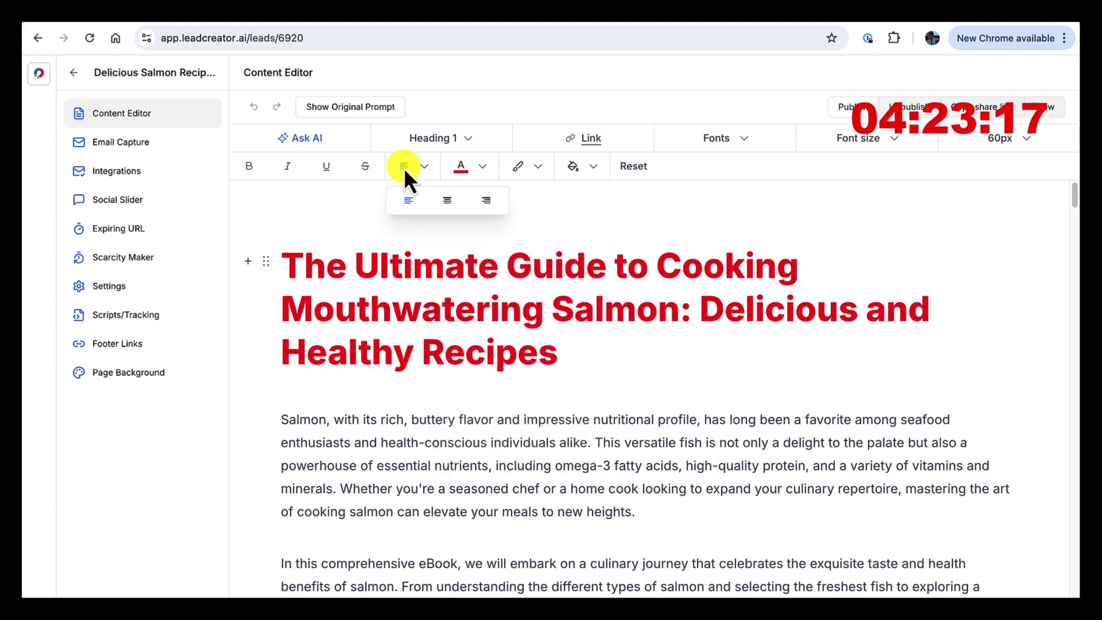
pyautogui.click(448, 200)
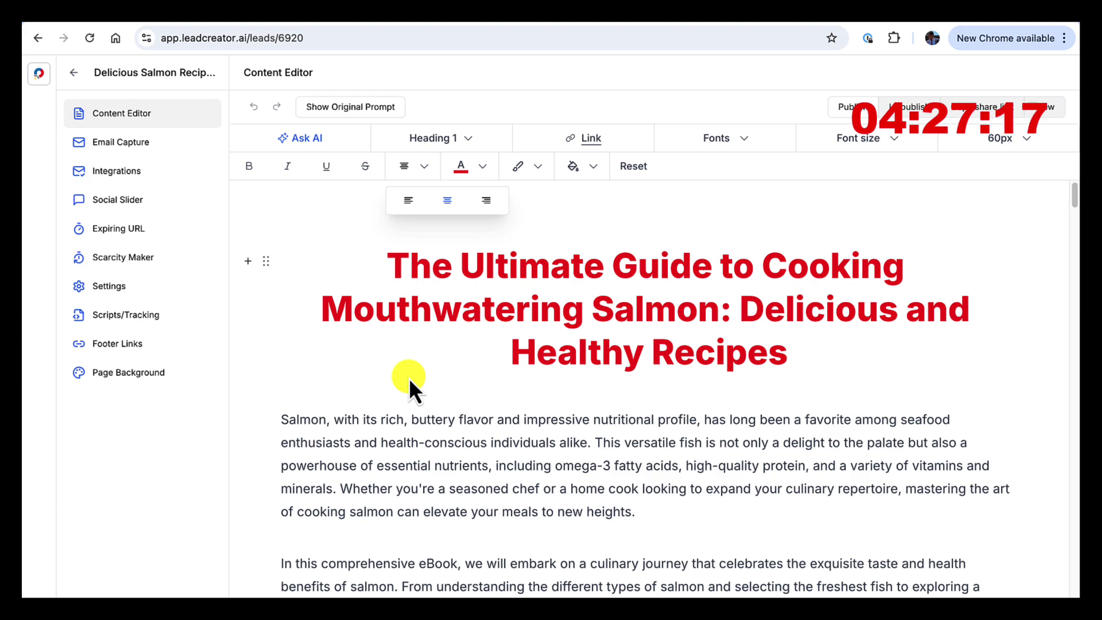
pyautogui.click(594, 440)
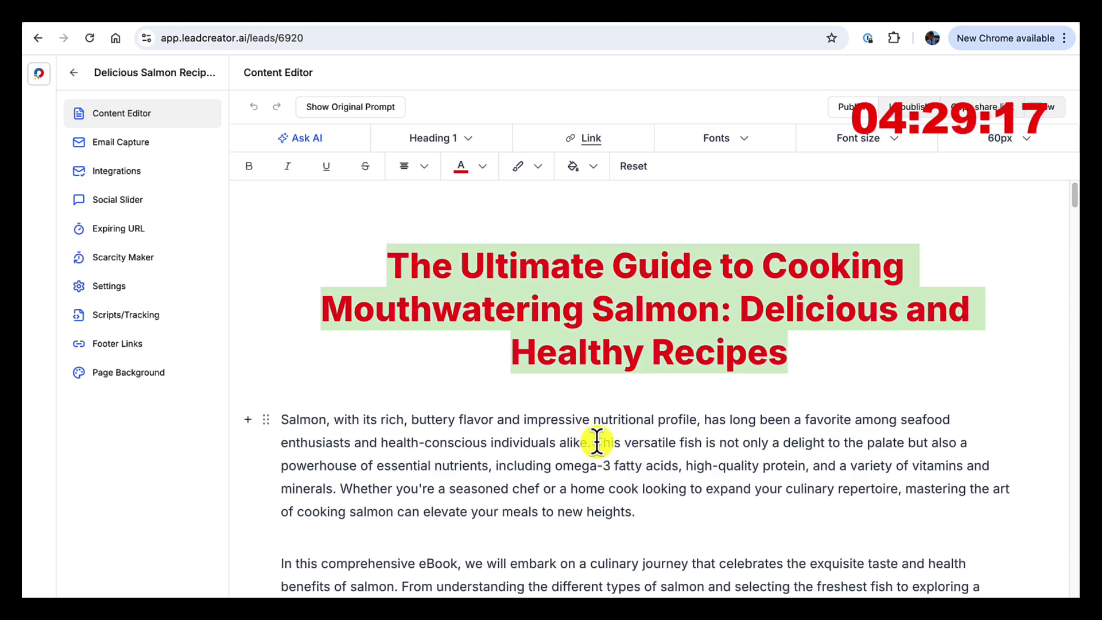
# Split the first introduction paragraph into three, breaking before "This versatile fish" and before "Whether you're a seasoned chef"
pyautogui.click(597, 441)
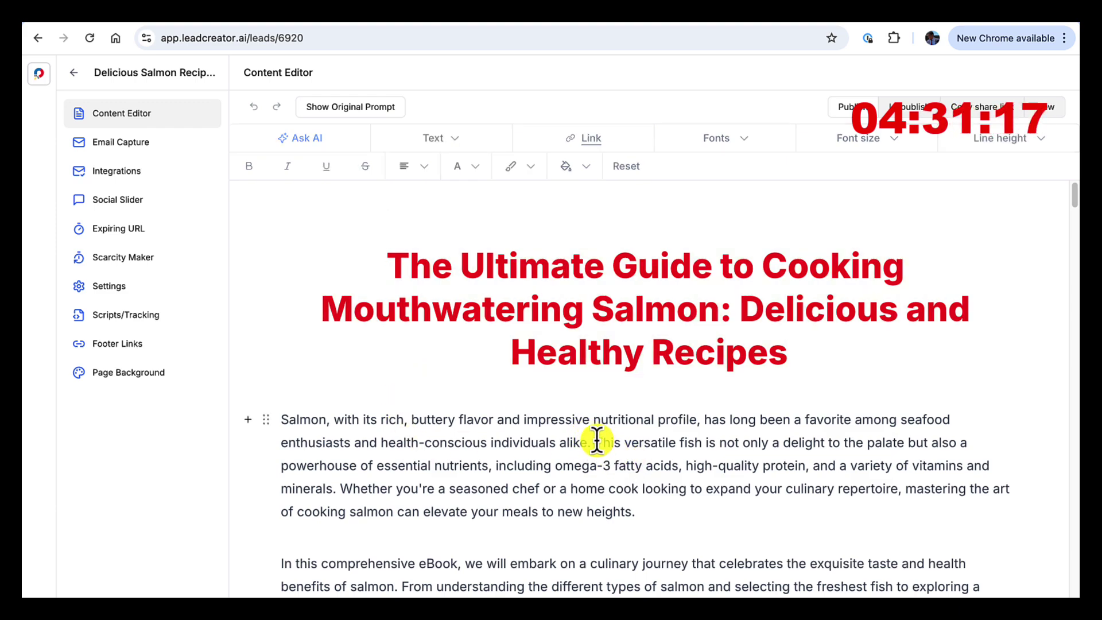
pyautogui.press('Return')
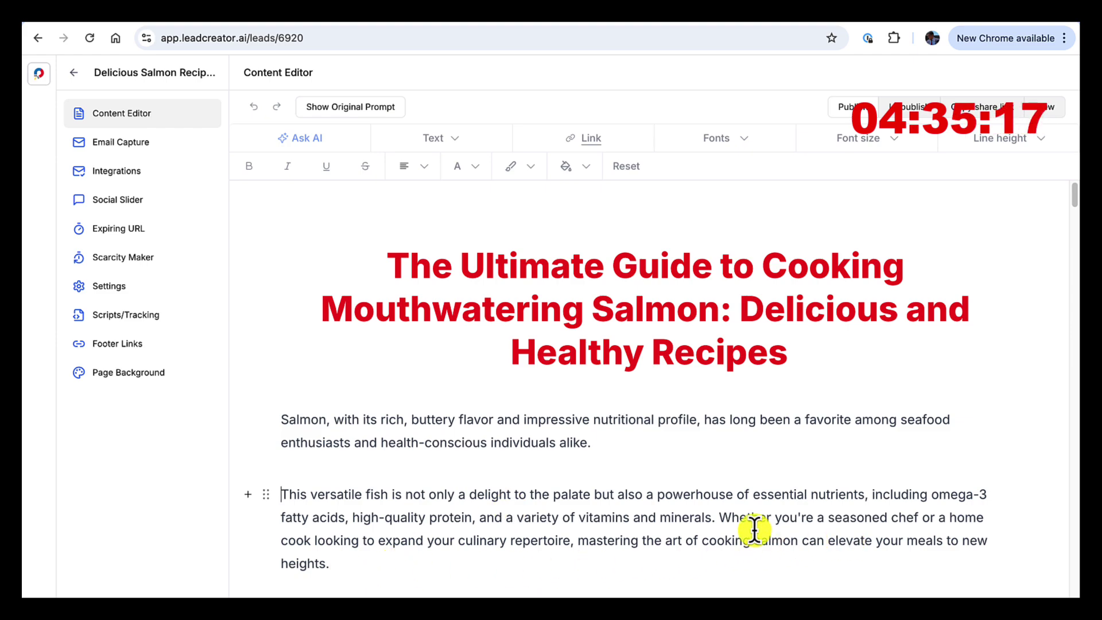
pyautogui.click(720, 516)
pyautogui.press('Return')
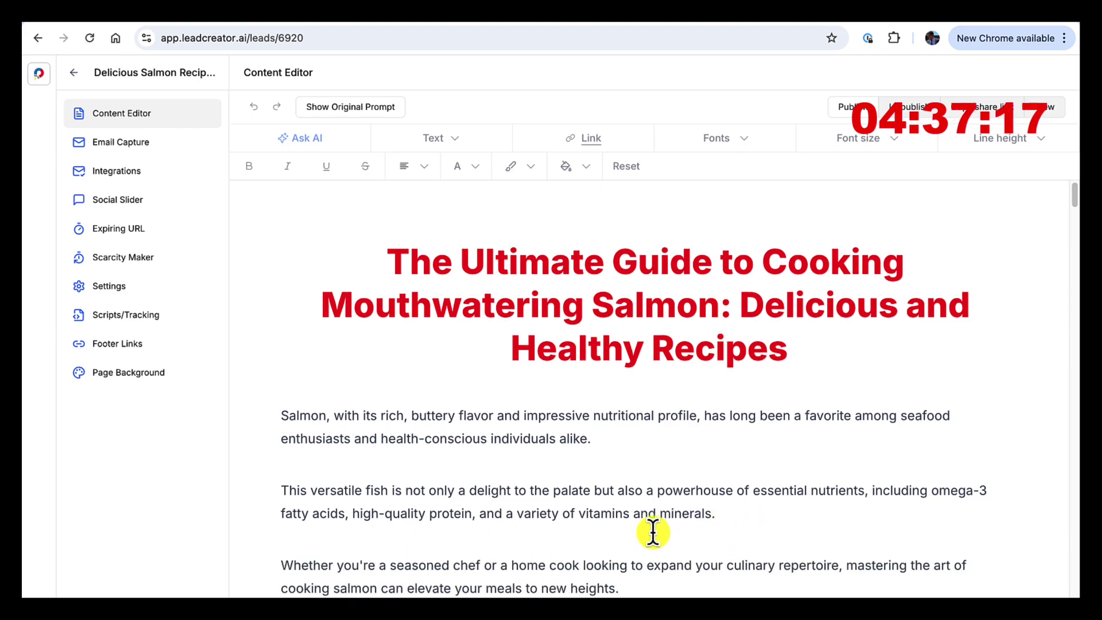
# Split the "In this comprehensive eBook" paragraph before "From understanding the different types of salmon"
pyautogui.scroll(-2, 649, 528)
pyautogui.scroll(-3, 652, 529)
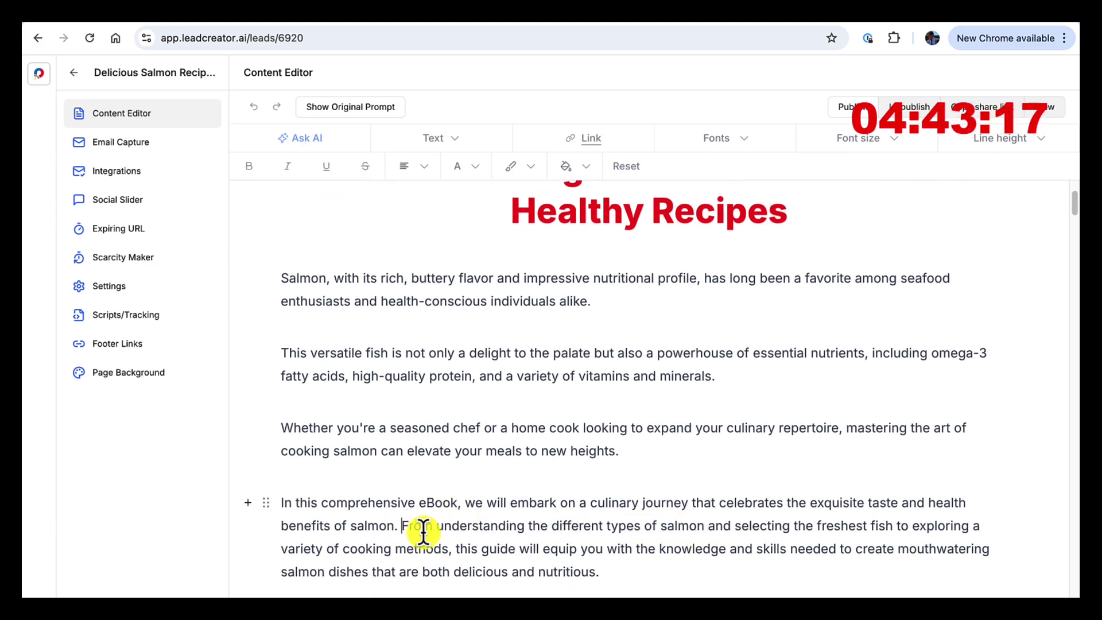
pyautogui.click(406, 525)
pyautogui.press('Return')
# Split the "We will delve into" paragraph into three, breaking before "For those special occasions" and before "Additionally"
pyautogui.scroll(-2, 499, 548)
pyautogui.scroll(-1, 499, 546)
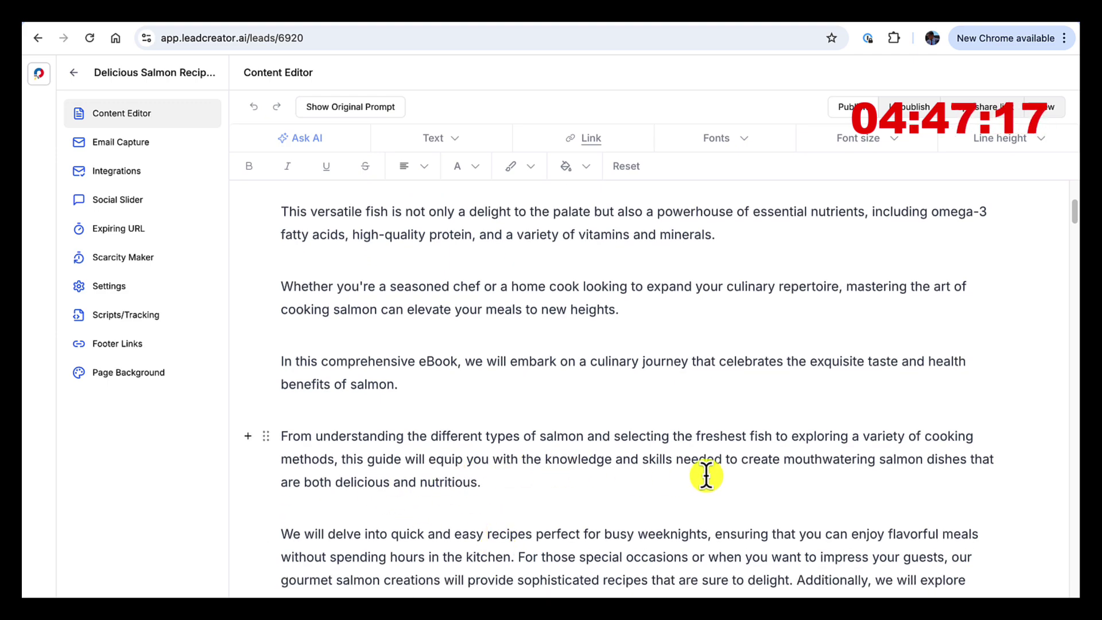
pyautogui.click(517, 556)
pyautogui.press('Return')
pyautogui.scroll(-2, 519, 555)
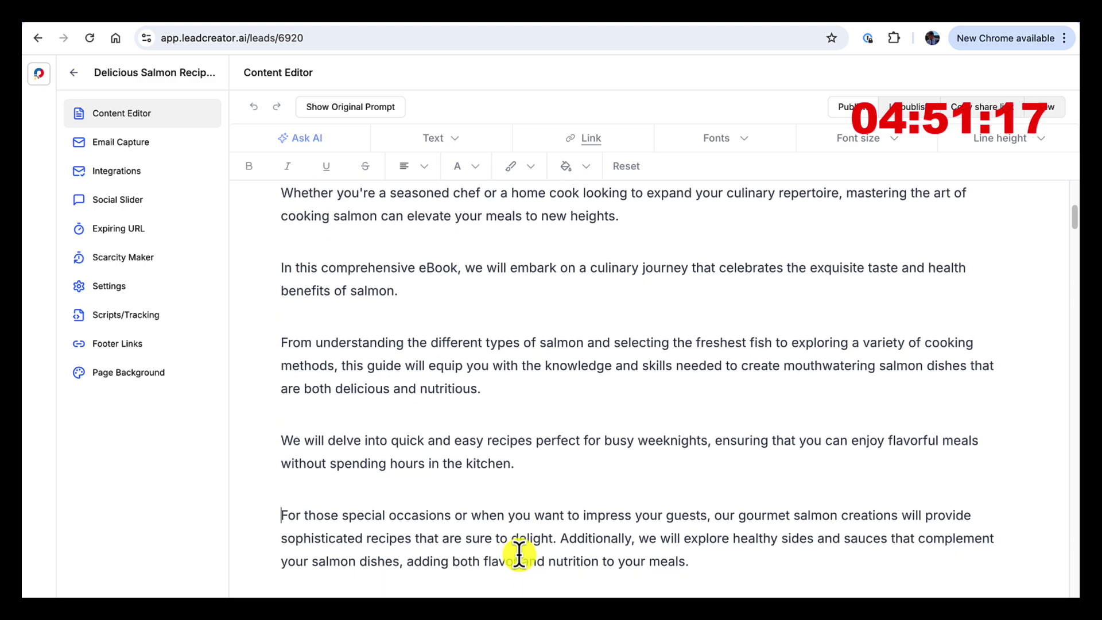
pyautogui.click(560, 510)
pyautogui.press('Return')
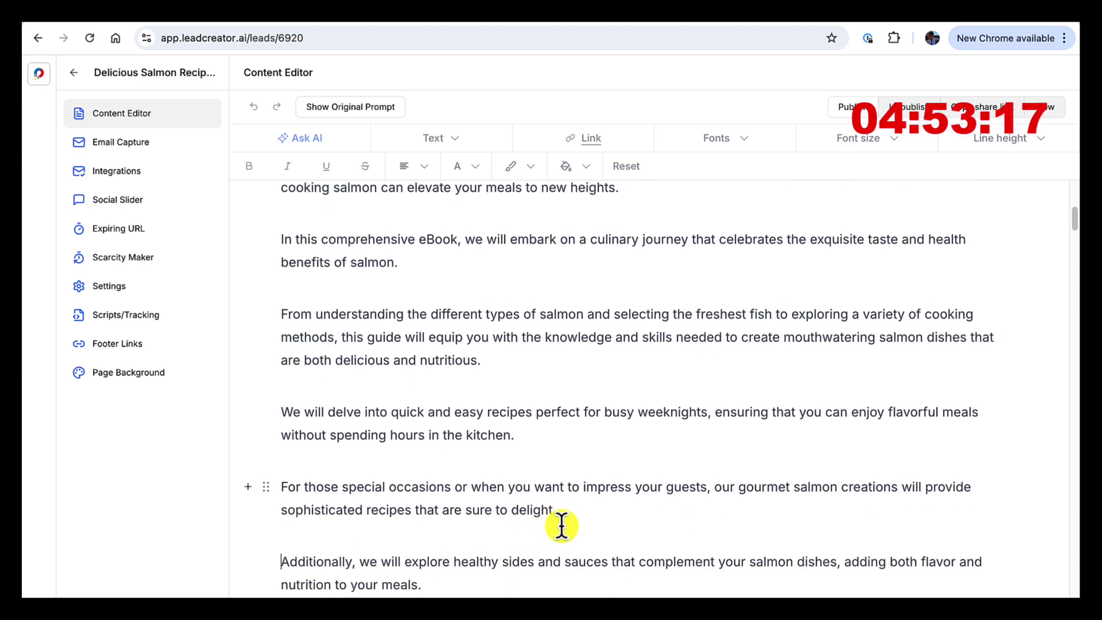
# Add an empty line between the eBook title and the first introduction paragraph
pyautogui.scroll(1, 561, 524)
pyautogui.scroll(3, 568, 460)
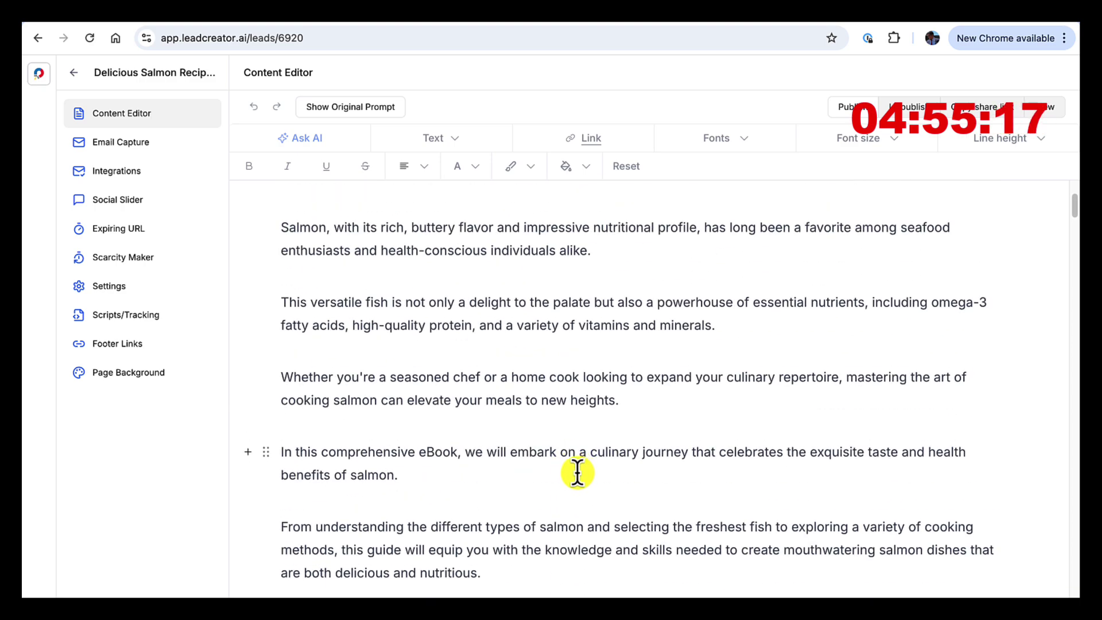
pyautogui.scroll(4, 573, 470)
pyautogui.scroll(-5, 577, 469)
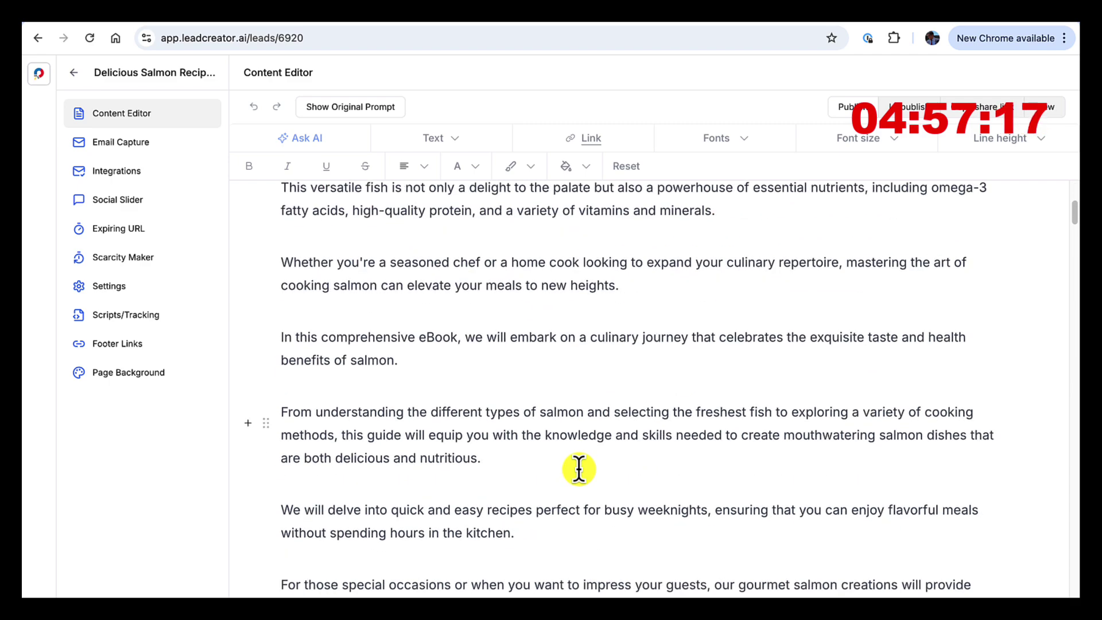
pyautogui.scroll(5, 550, 471)
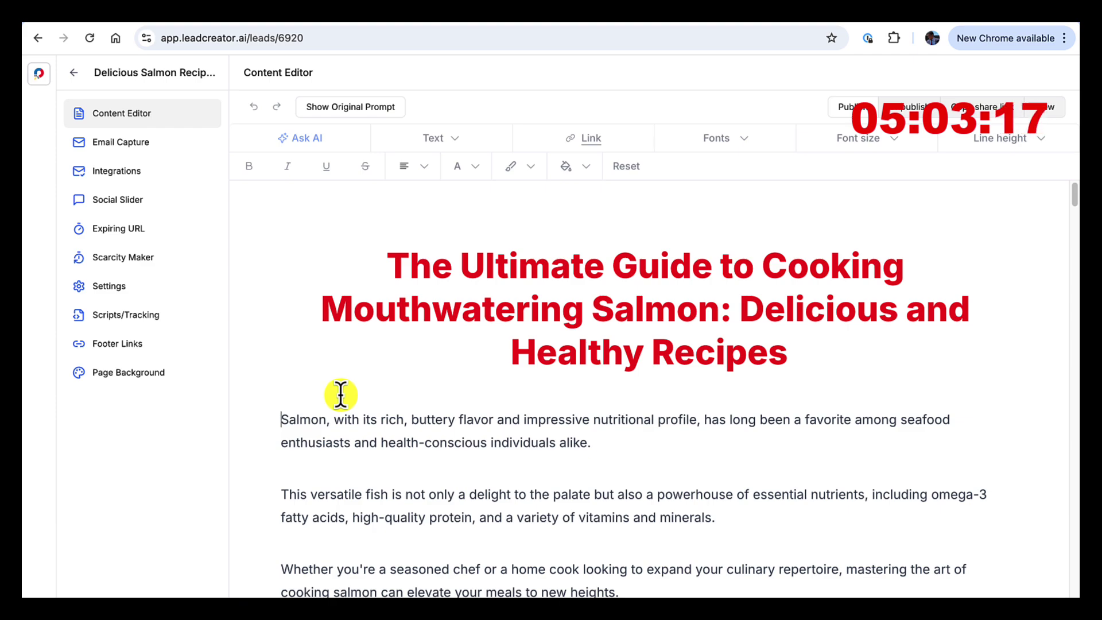
pyautogui.press('Return')
pyautogui.click(374, 400)
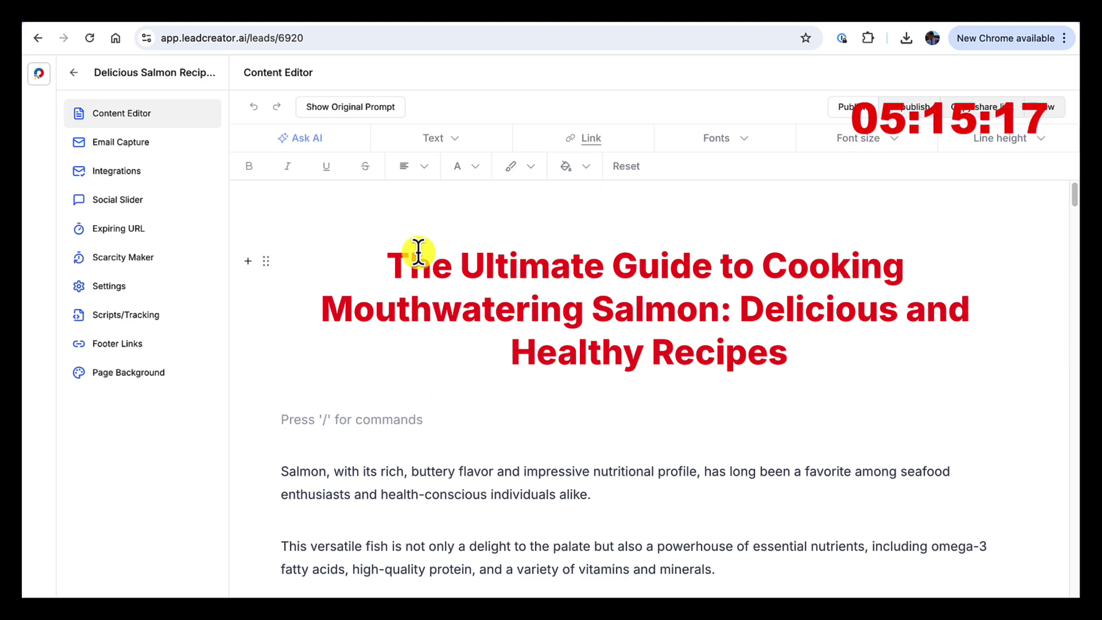
# Look at the VistaCreate design home page and return to the salmon eBook in LeadCreator
pyautogui.click(332, 21)
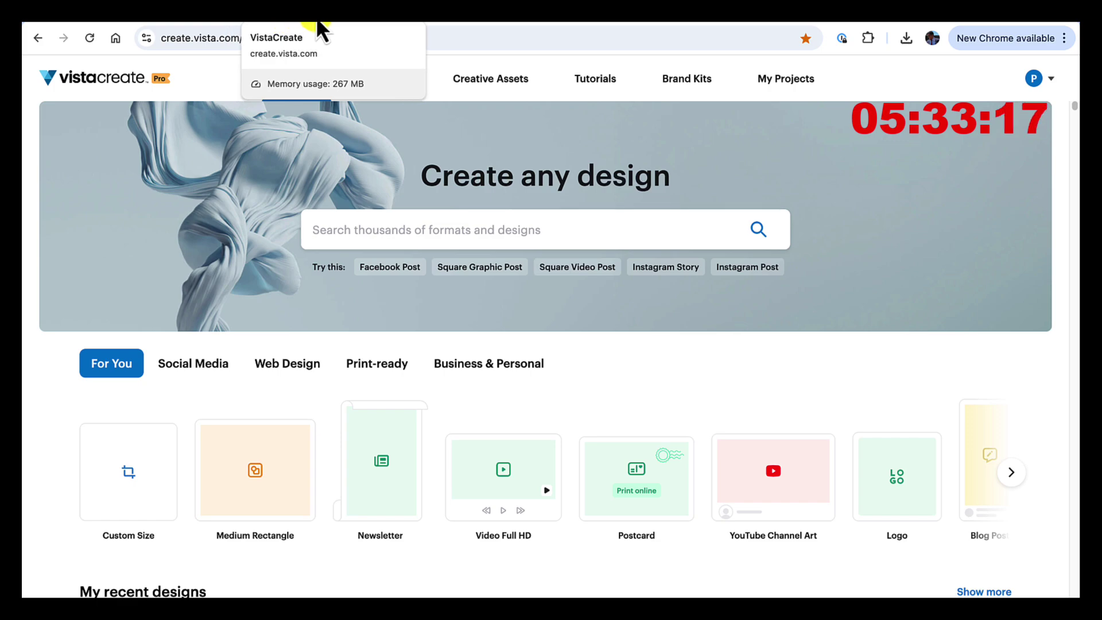
pyautogui.click(135, 23)
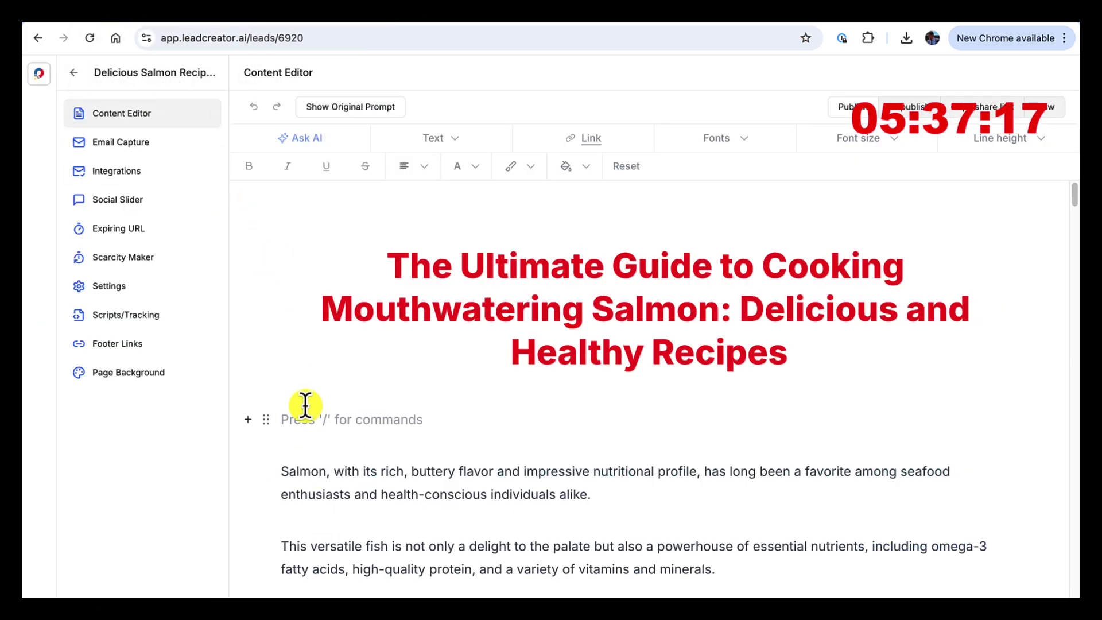
pyautogui.scroll(-4, 322, 424)
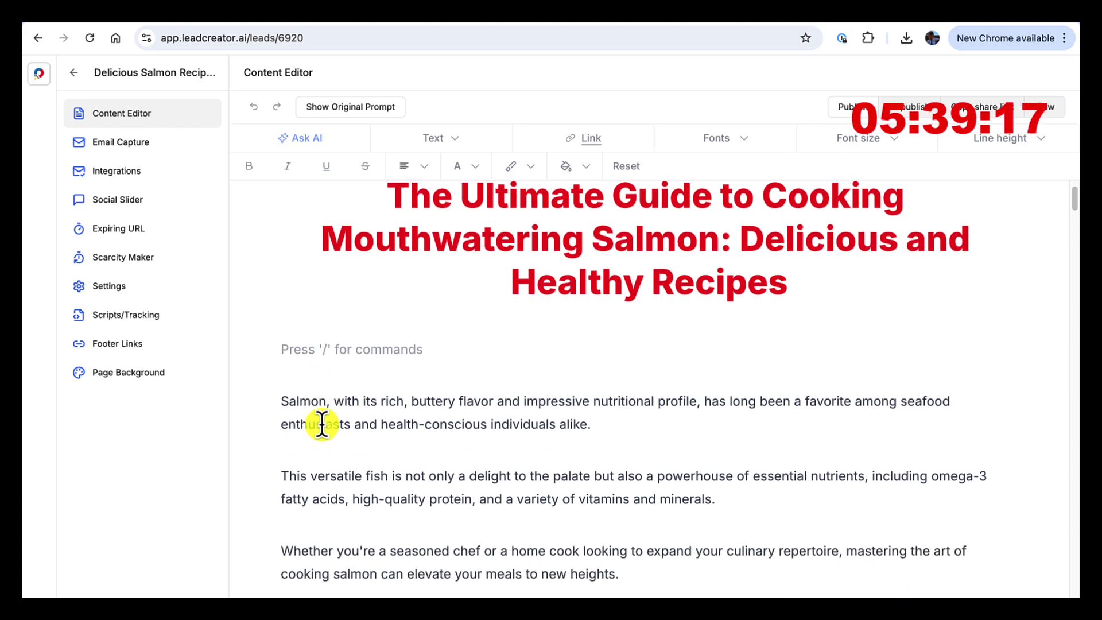
pyautogui.scroll(4, 322, 424)
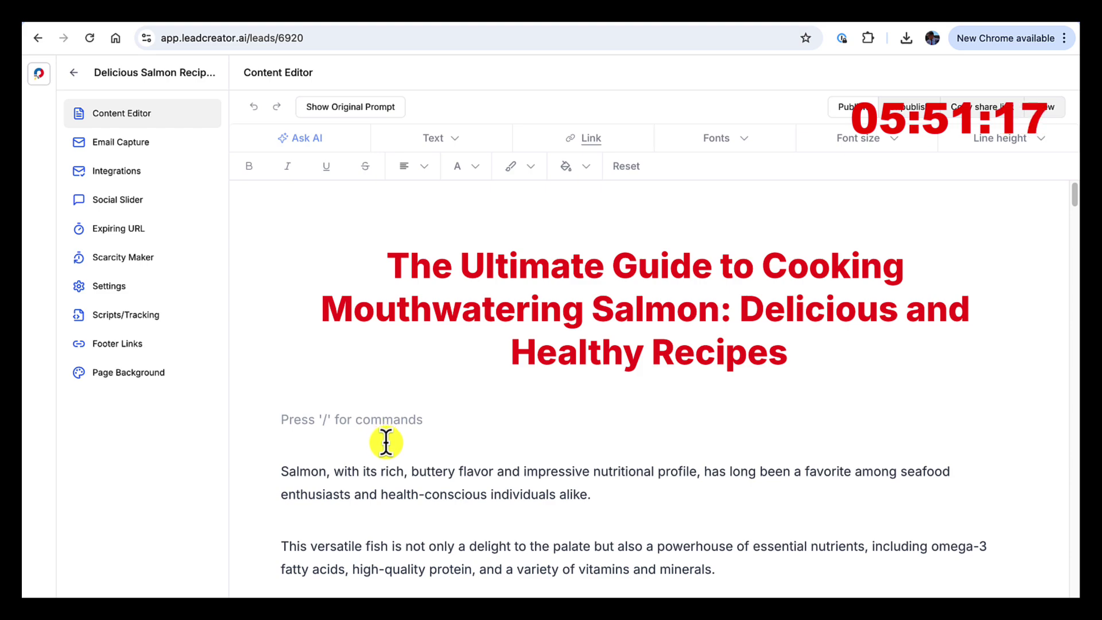
# Insert a 2-column block on the empty line below the eBook title
pyautogui.write('/')
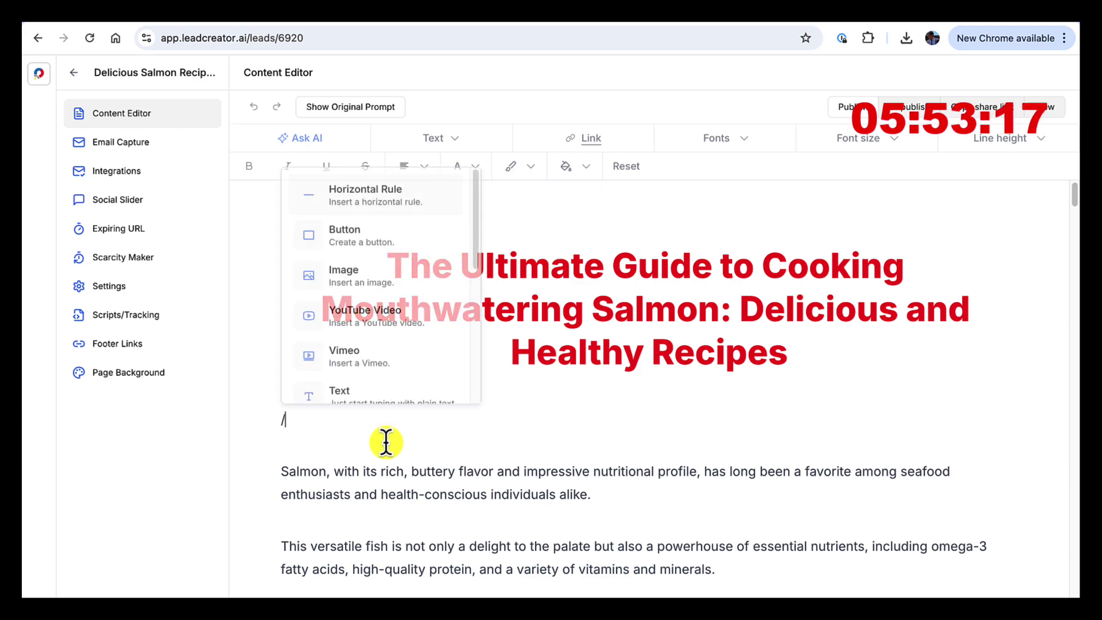
pyautogui.scroll(-3, 375, 346)
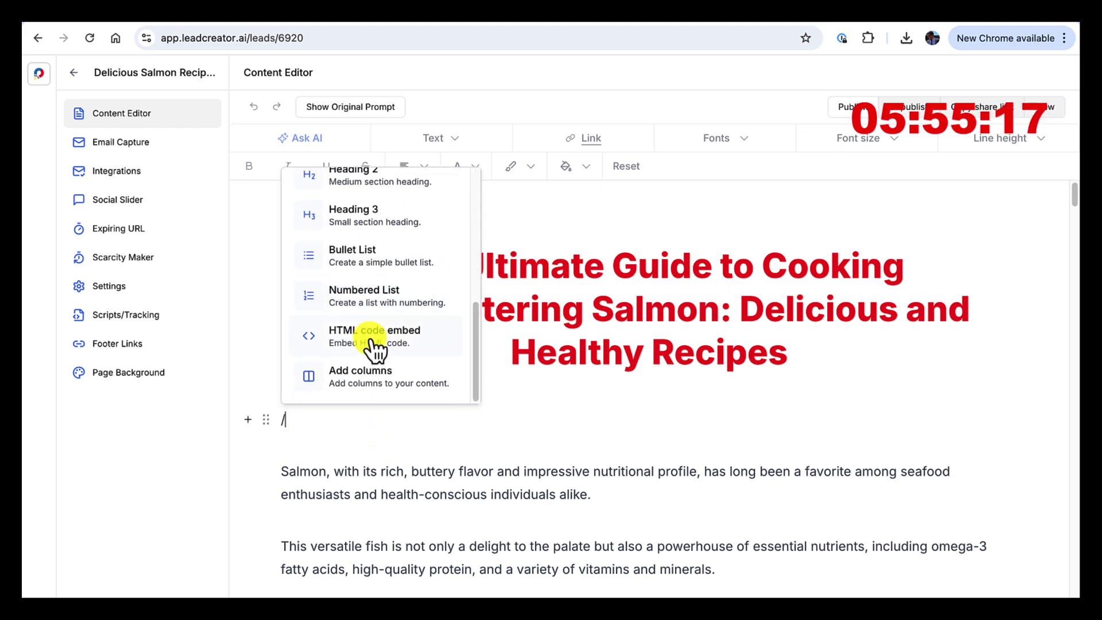
pyautogui.click(367, 376)
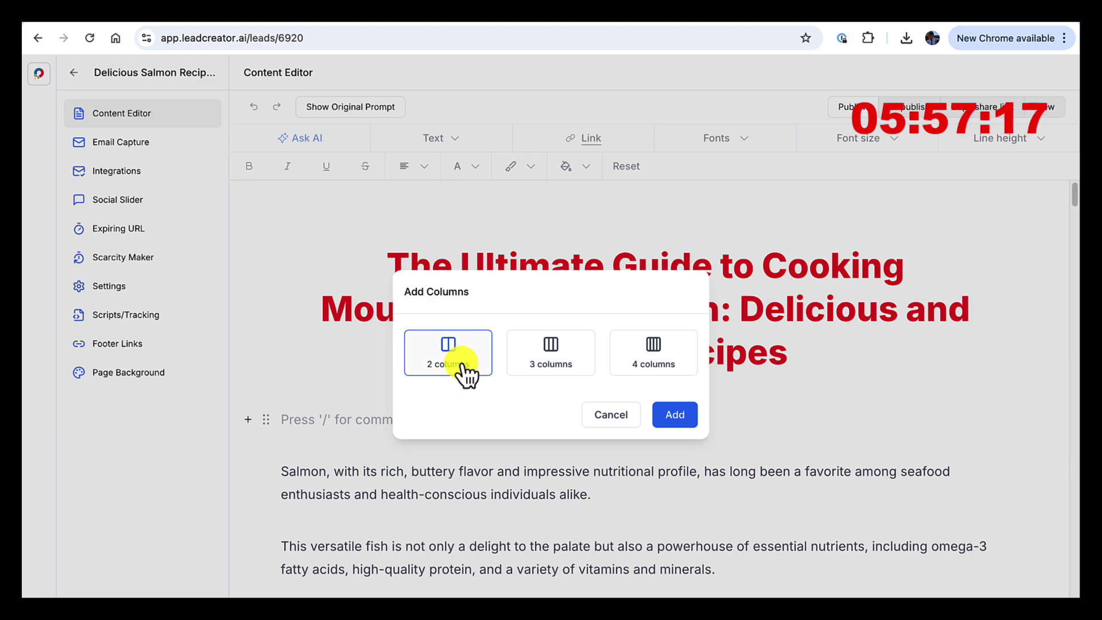
pyautogui.click(676, 415)
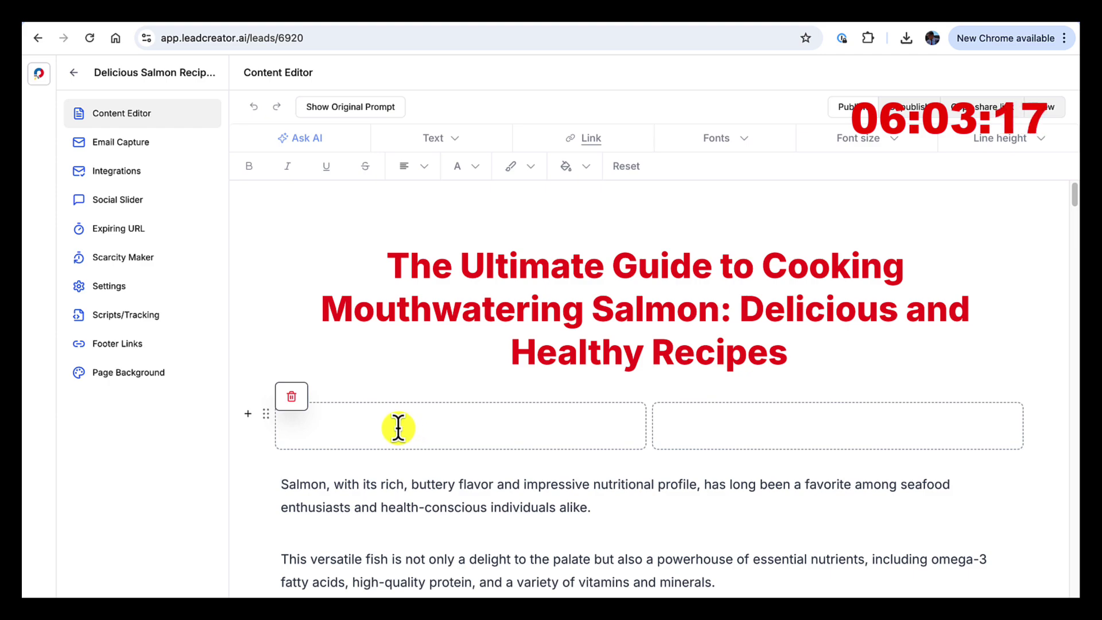
# Insert the image Salmon Dish 1.jpg into the first column of the 2-column block below the eBook title
pyautogui.click(366, 425)
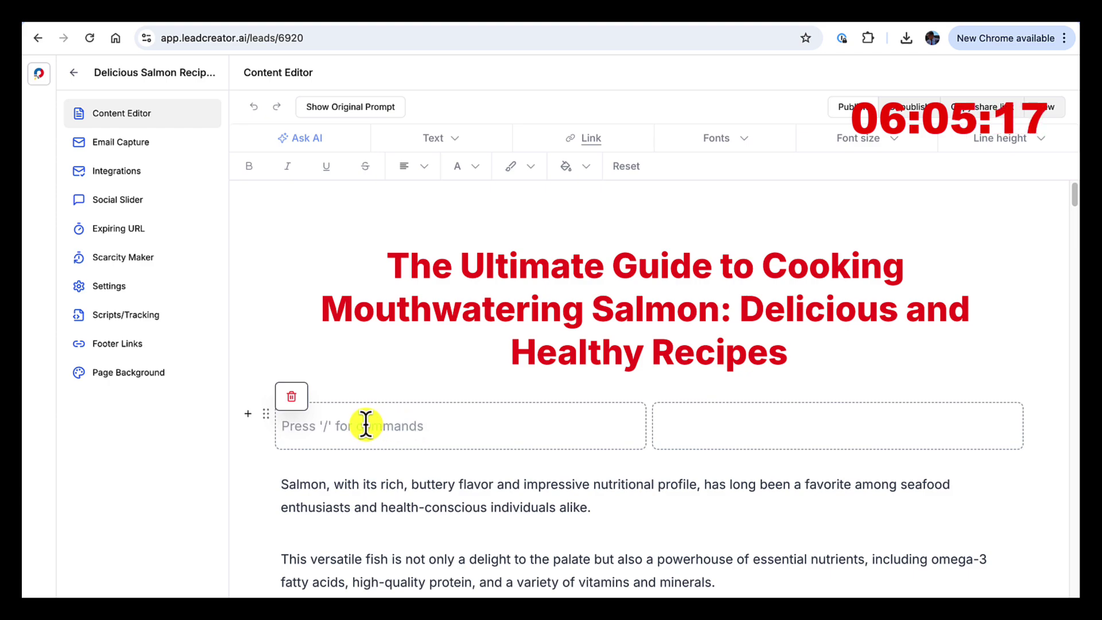
pyautogui.write('/')
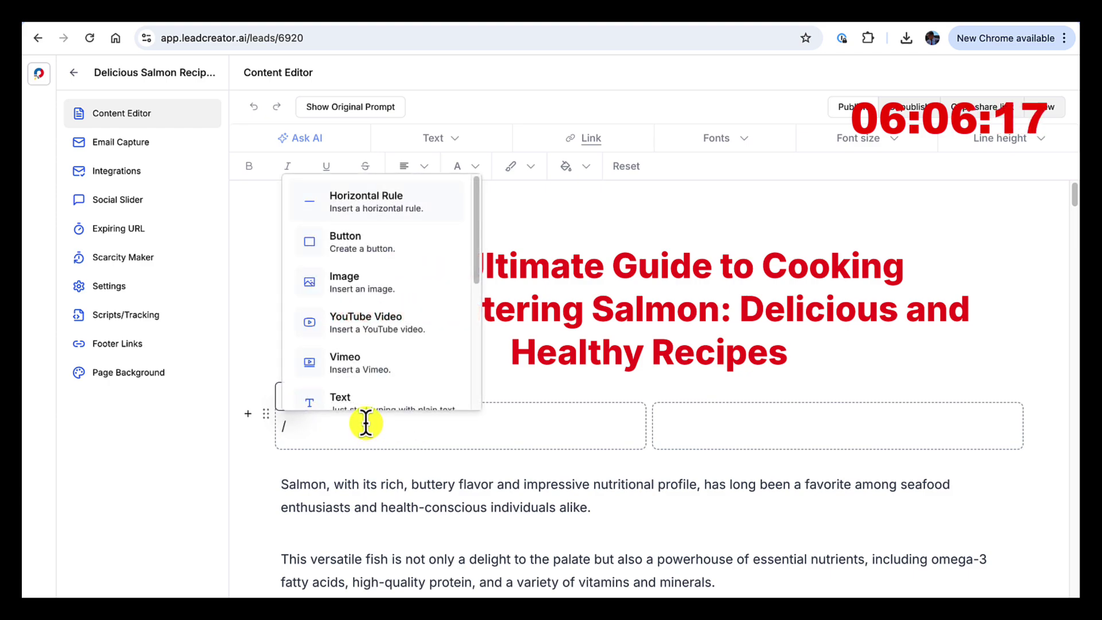
pyautogui.click(359, 283)
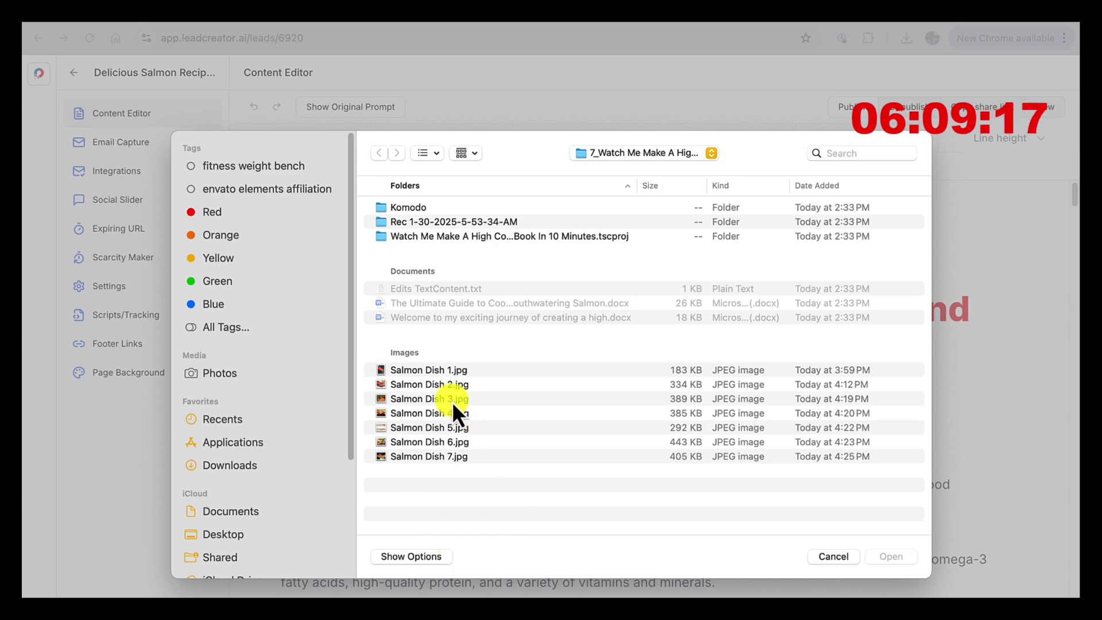
pyautogui.click(420, 372)
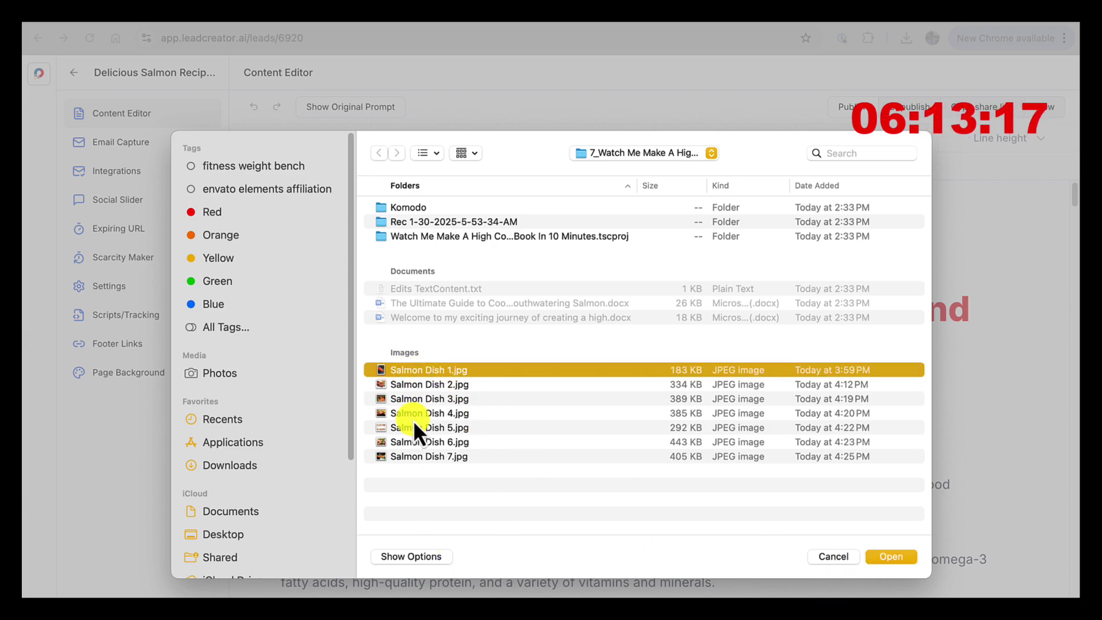
pyautogui.click(891, 556)
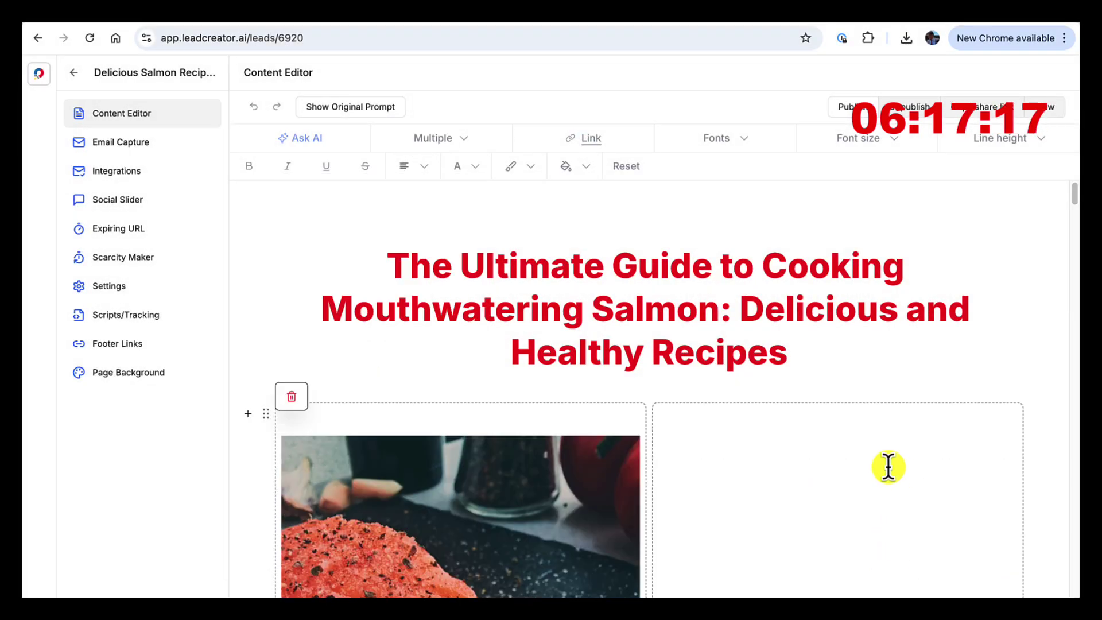
# Shrink the salmon image slightly so it sits narrower than the first column
pyautogui.scroll(-5, 866, 470)
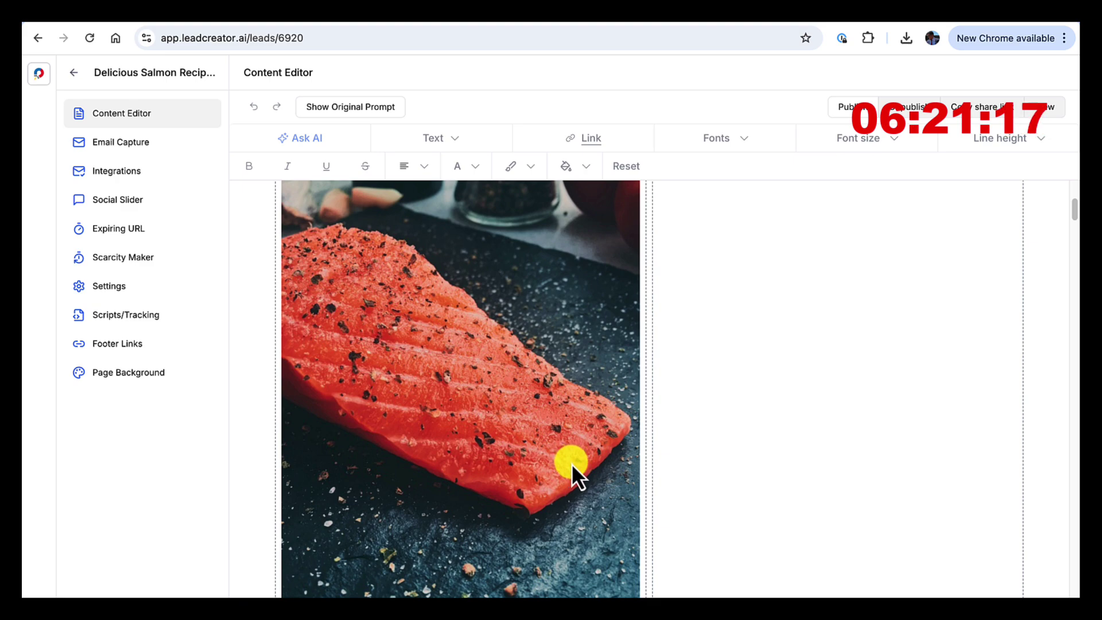
pyautogui.click(611, 528)
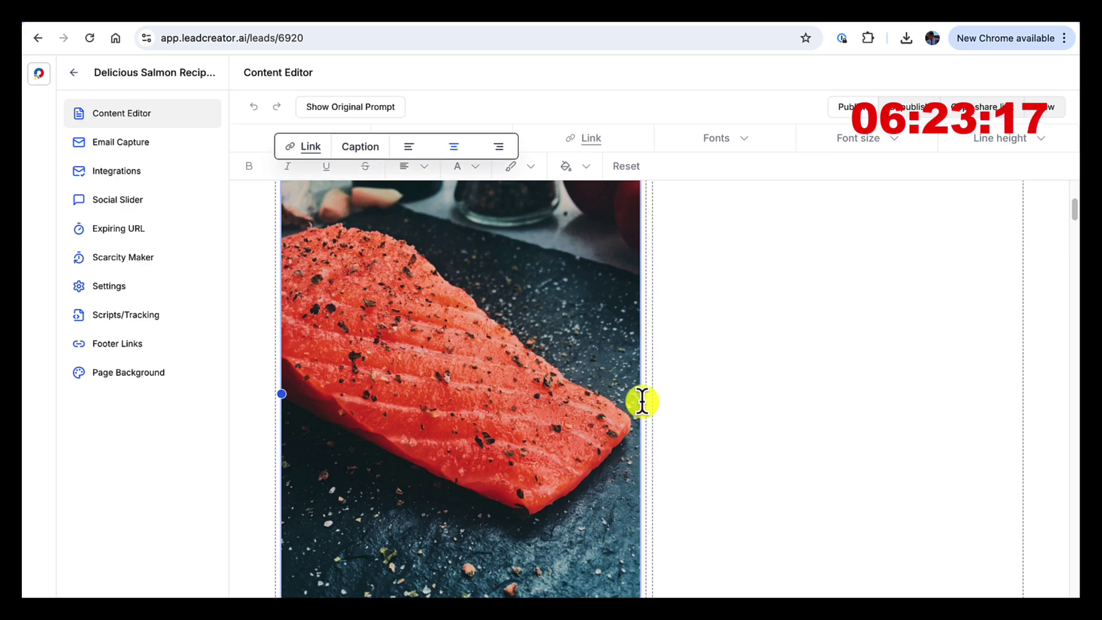
pyautogui.moveTo(638, 395); pyautogui.dragTo(603, 388)
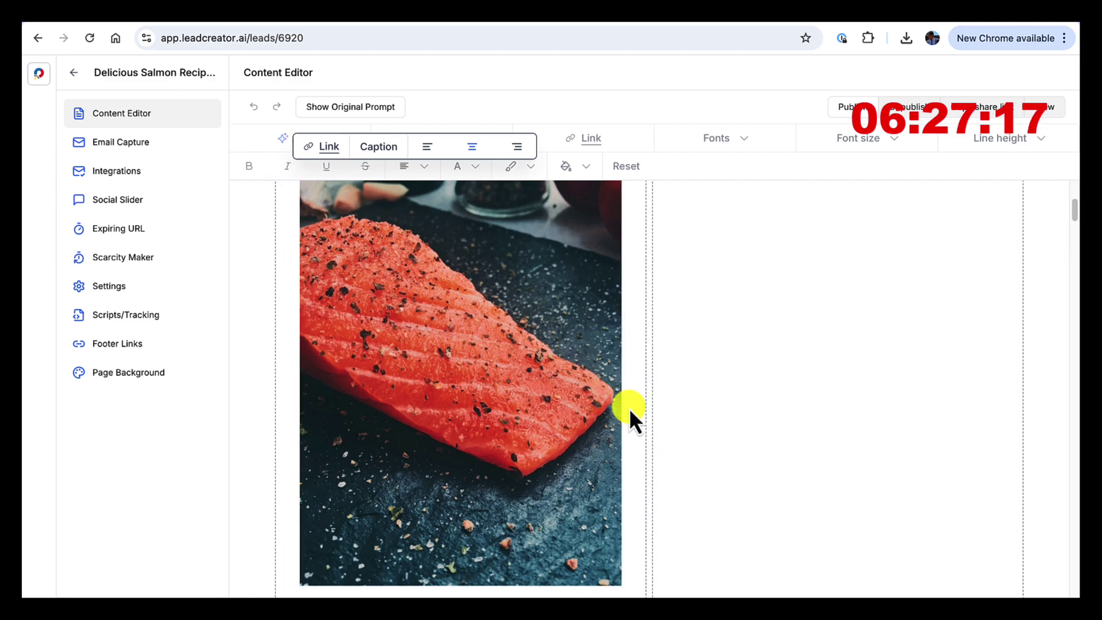
pyautogui.click(811, 546)
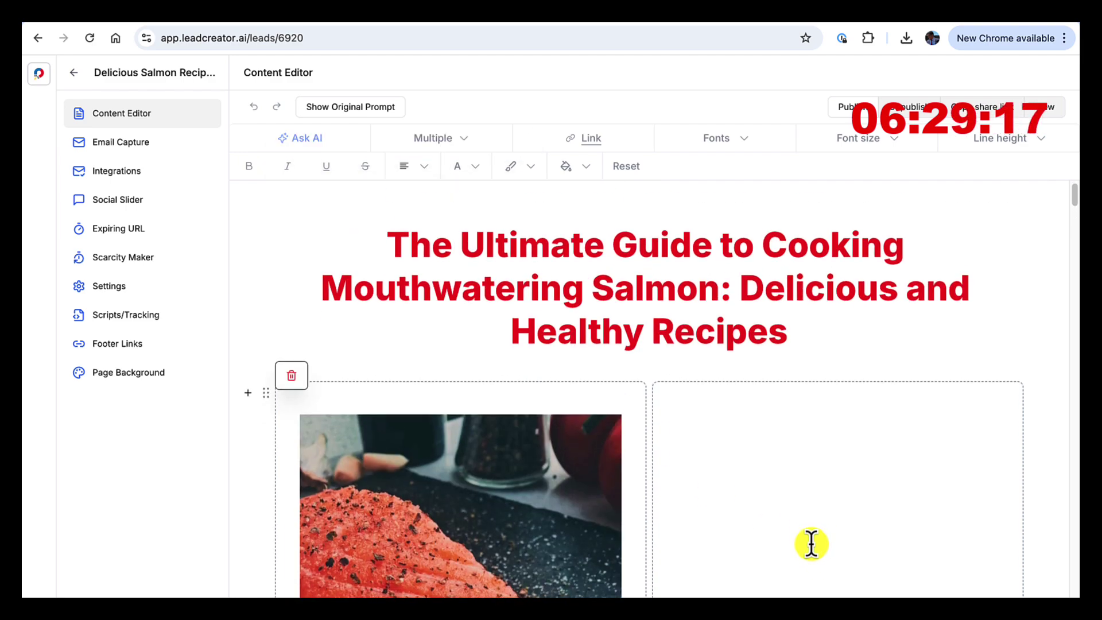
# Move the four introduction paragraphs from "Salmon, with its rich" through "In this comprehensive eBook" into the empty second column beside the image
pyautogui.scroll(-5, 811, 544)
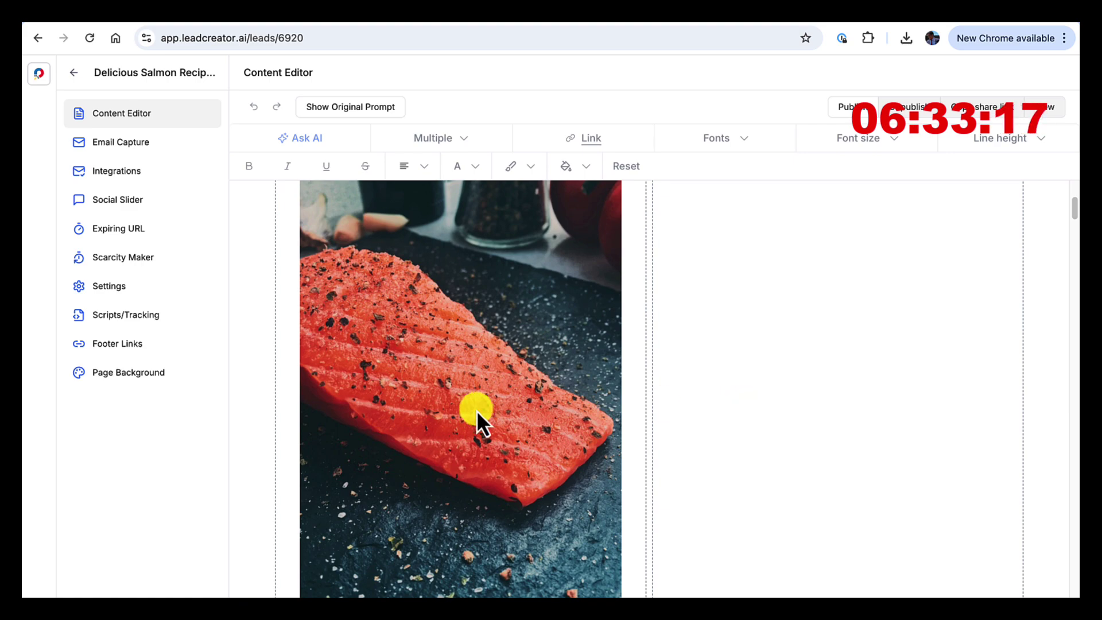
pyautogui.scroll(-5, 557, 489)
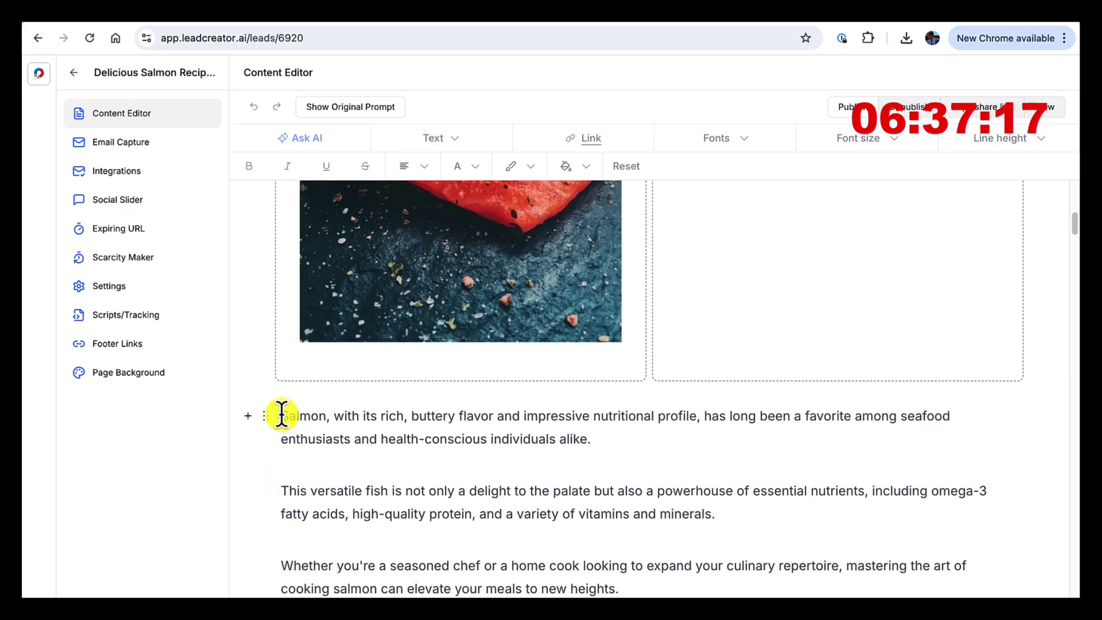
pyautogui.moveTo(282, 416); pyautogui.dragTo(479, 585)
pyautogui.scroll(-1, 492, 546)
pyautogui.scroll(-1, 496, 551)
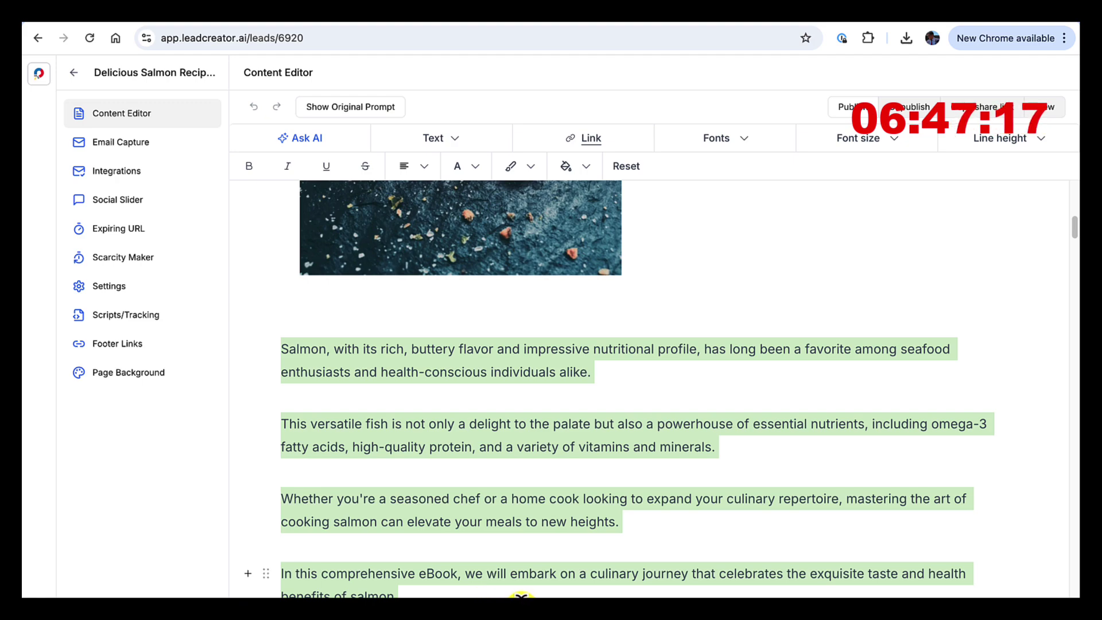
pyautogui.press('BackSpace')
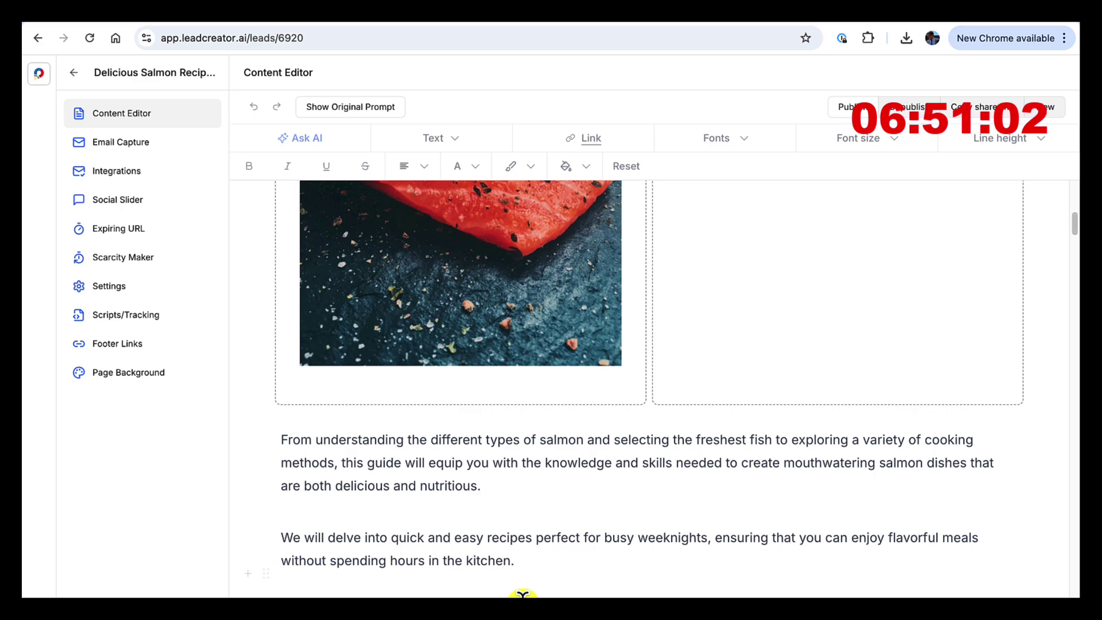
pyautogui.scroll(5, 516, 597)
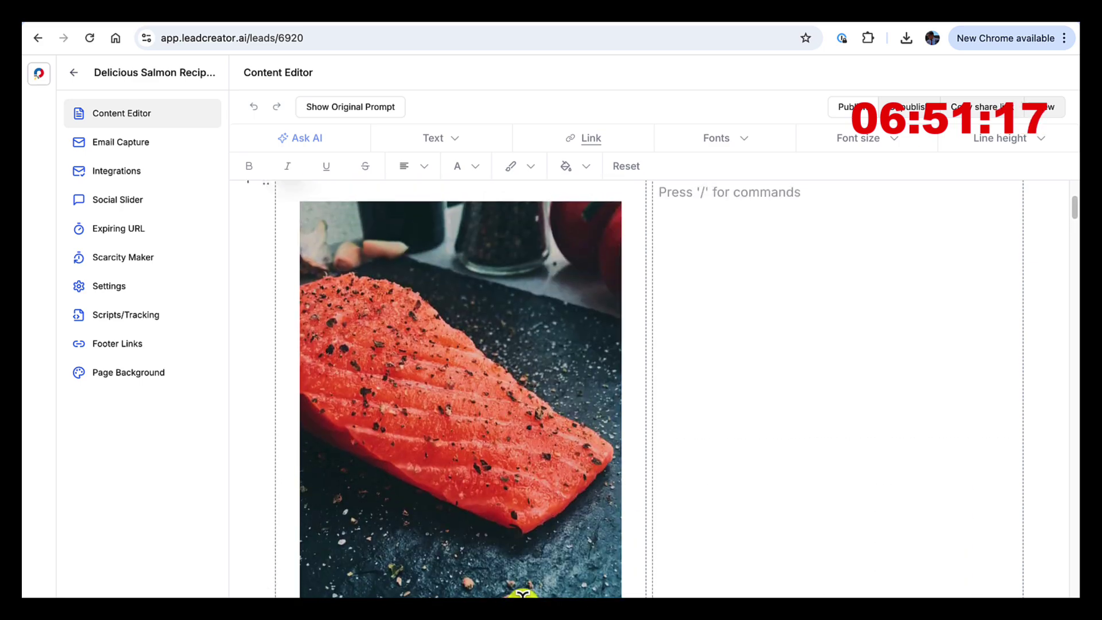
pyautogui.click(690, 536)
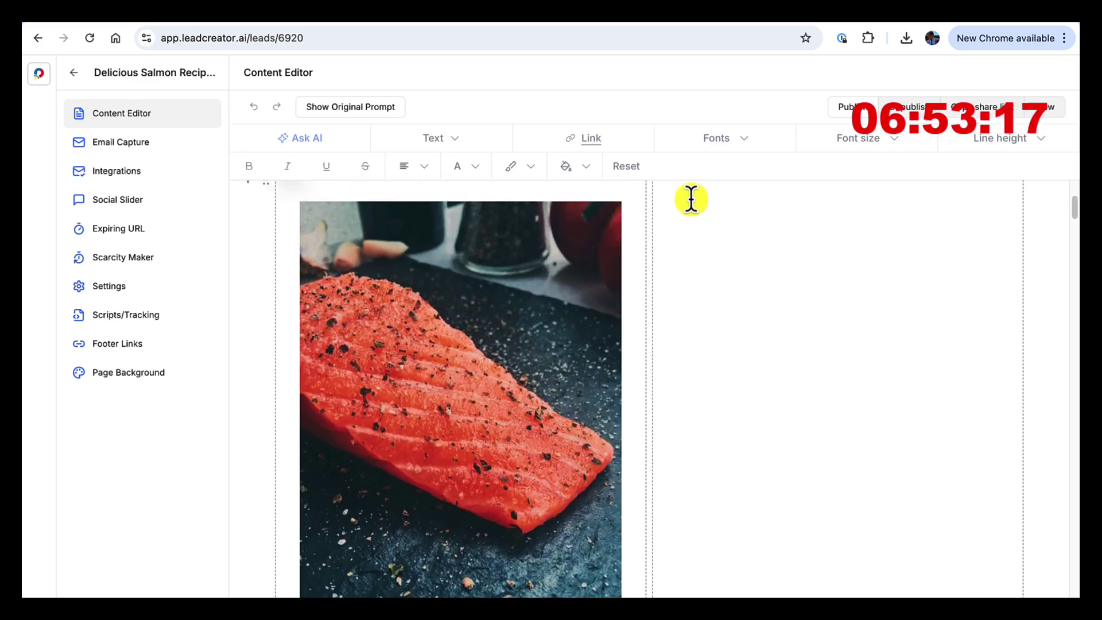
pyautogui.click(679, 195)
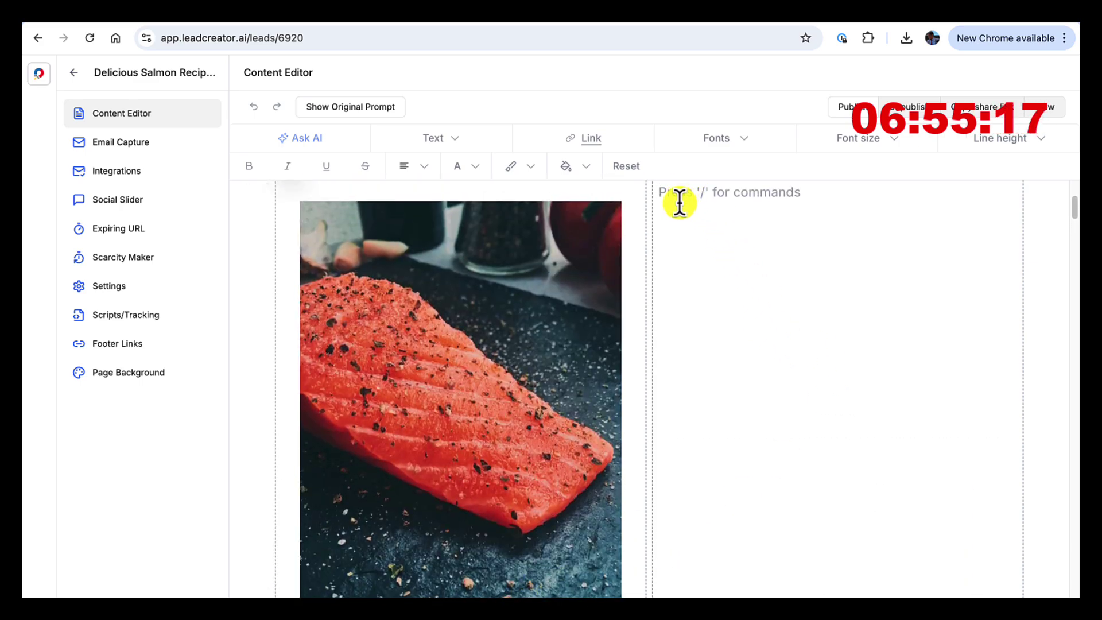
pyautogui.write("Salmon, with its rich, buttery flavor and impressive nutritional profile, has long been a favorite among seafood enthusiasts and health-conscious individuals alike.  This versatile fish is not only a delight to the palate but also a powerhouse of essential nutrients, including omega-3 fatty acids, high-quality protein, and a variety of vitamins and minerals.  Whether you're a seasoned chef or a home cook looking to expand your culinary repertoire, mastering the art of cooking salmon can elevate your meals to new heights.  In this comprehensive eBook, we will embark on a culinary journey that celebrates the exquisite taste and health benefits of salmon.")
# Review the two-column introduction, the remaining introduction paragraphs and the Table of Contents
pyautogui.scroll(-4, 770, 416)
pyautogui.scroll(-1, 770, 417)
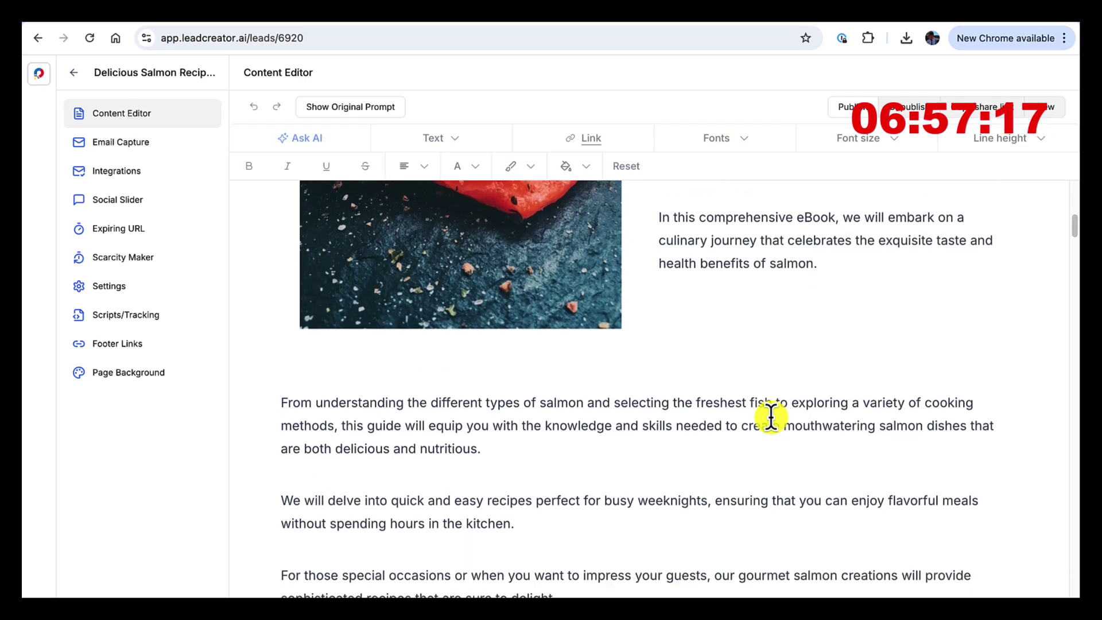
pyautogui.scroll(2, 770, 416)
pyautogui.scroll(5, 771, 414)
pyautogui.scroll(-4, 771, 414)
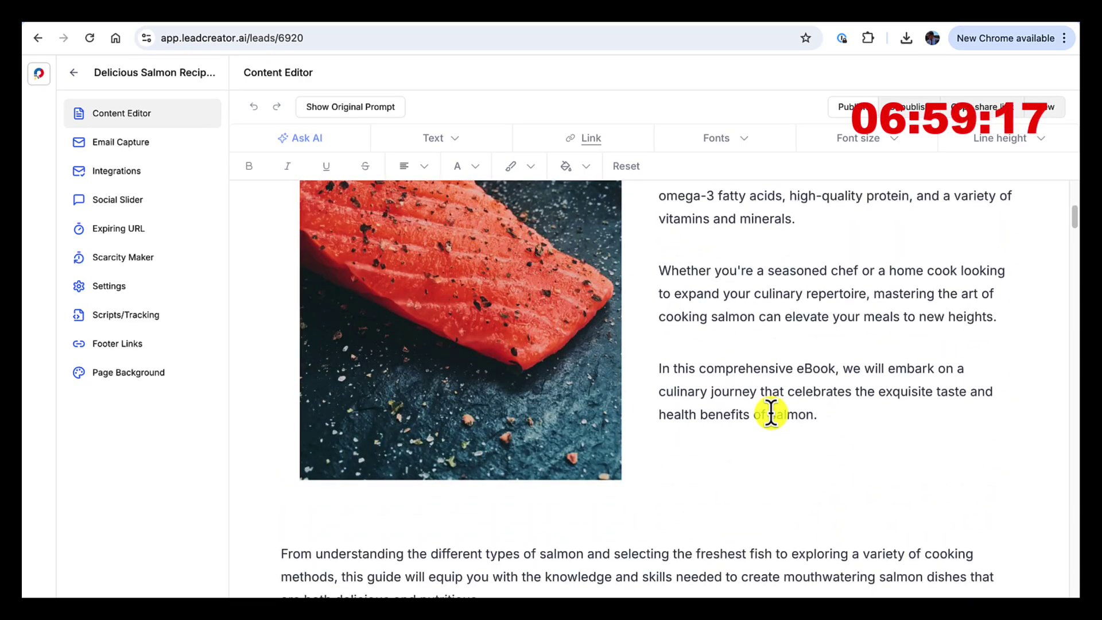
pyautogui.scroll(7, 770, 415)
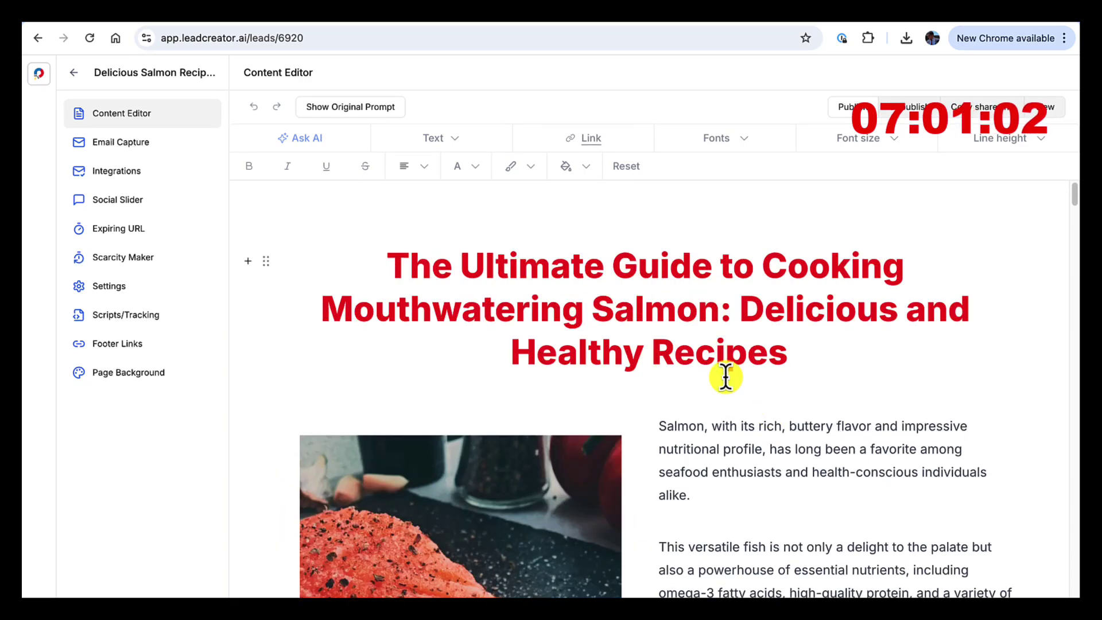
pyautogui.scroll(-5, 741, 381)
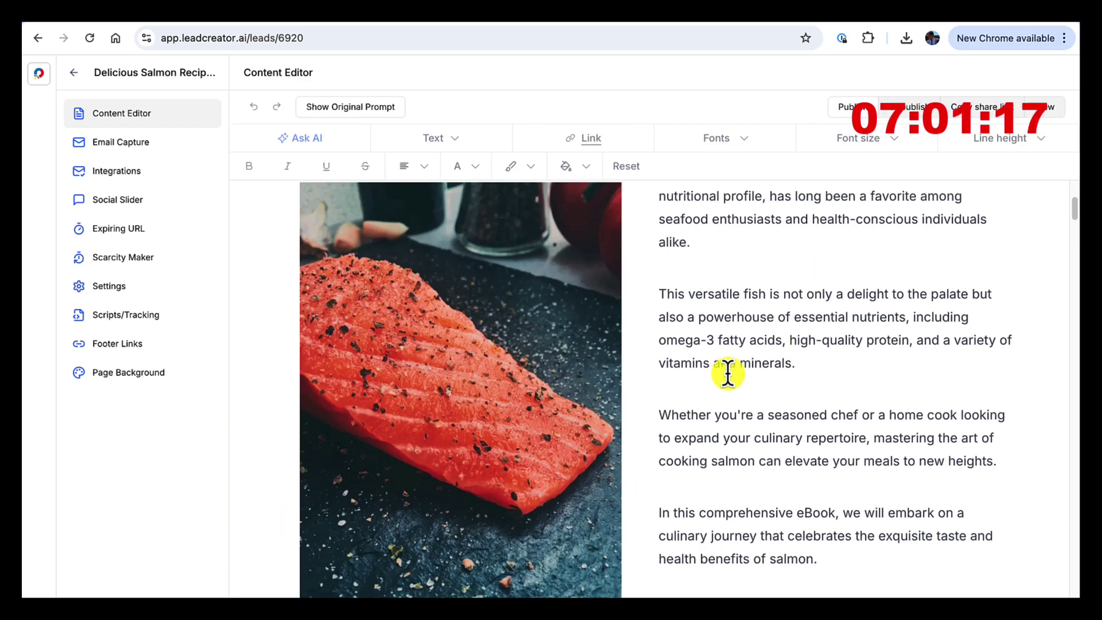
pyautogui.scroll(-6, 728, 373)
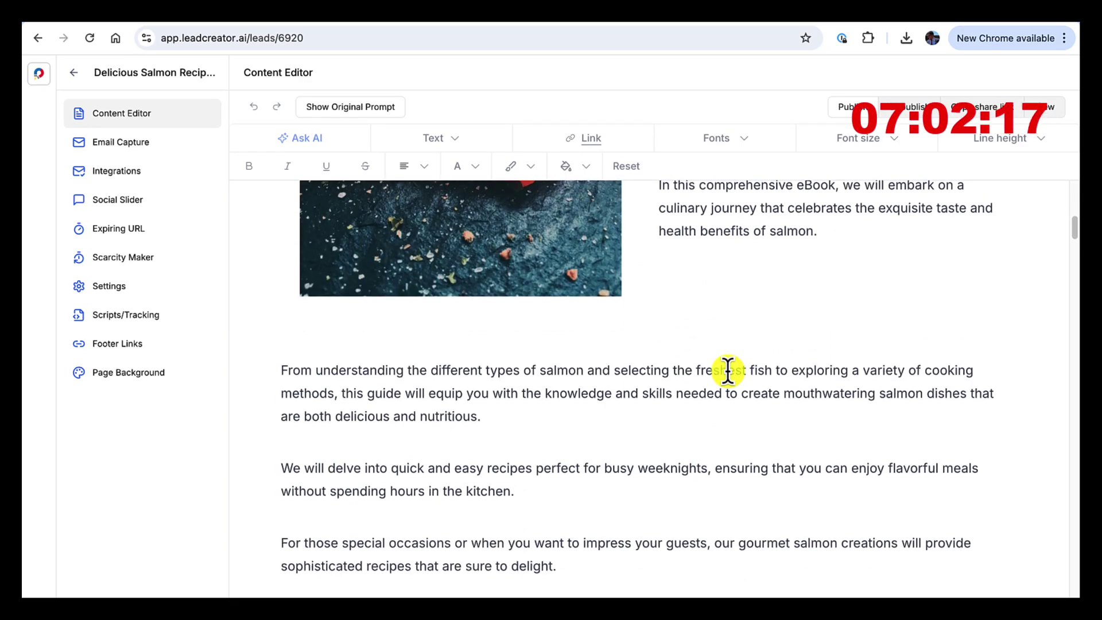
pyautogui.scroll(-6, 728, 370)
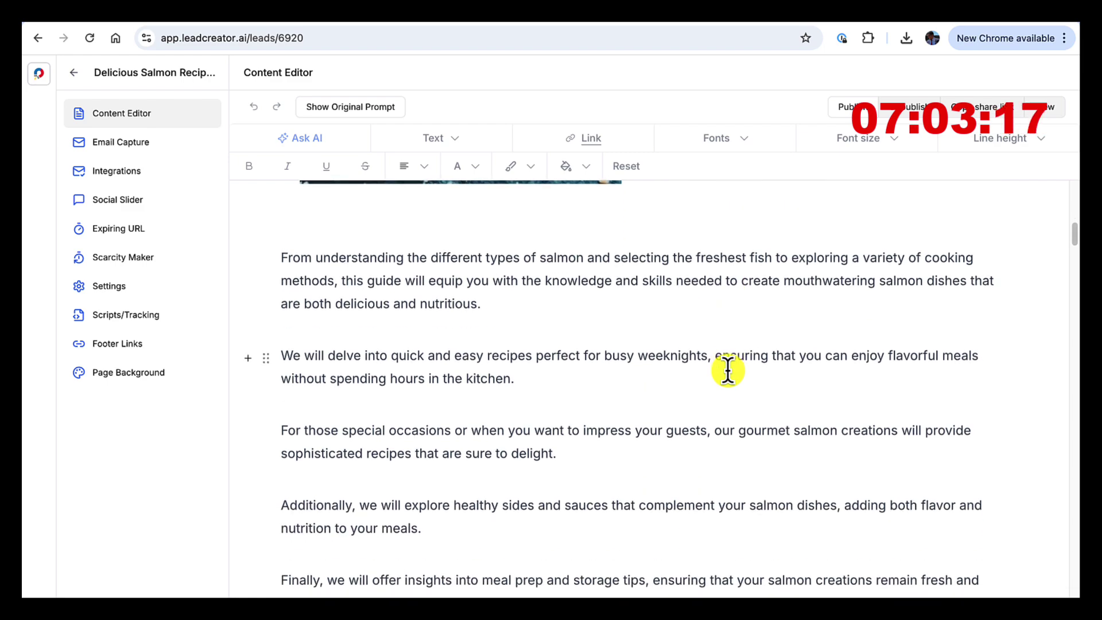
pyautogui.scroll(-3, 714, 359)
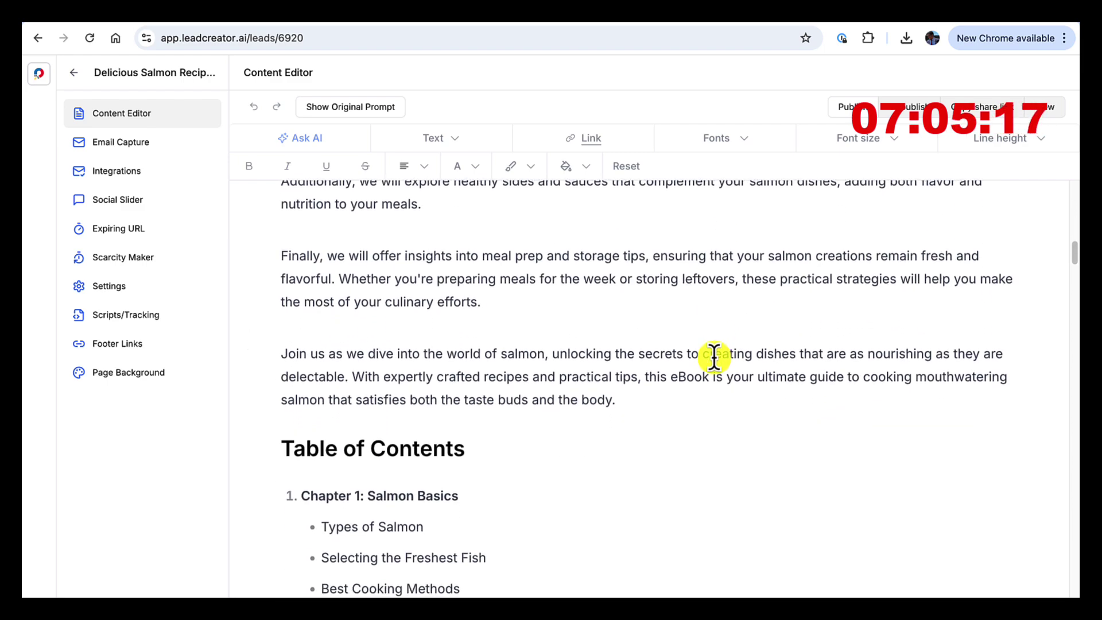
pyautogui.scroll(-6, 614, 330)
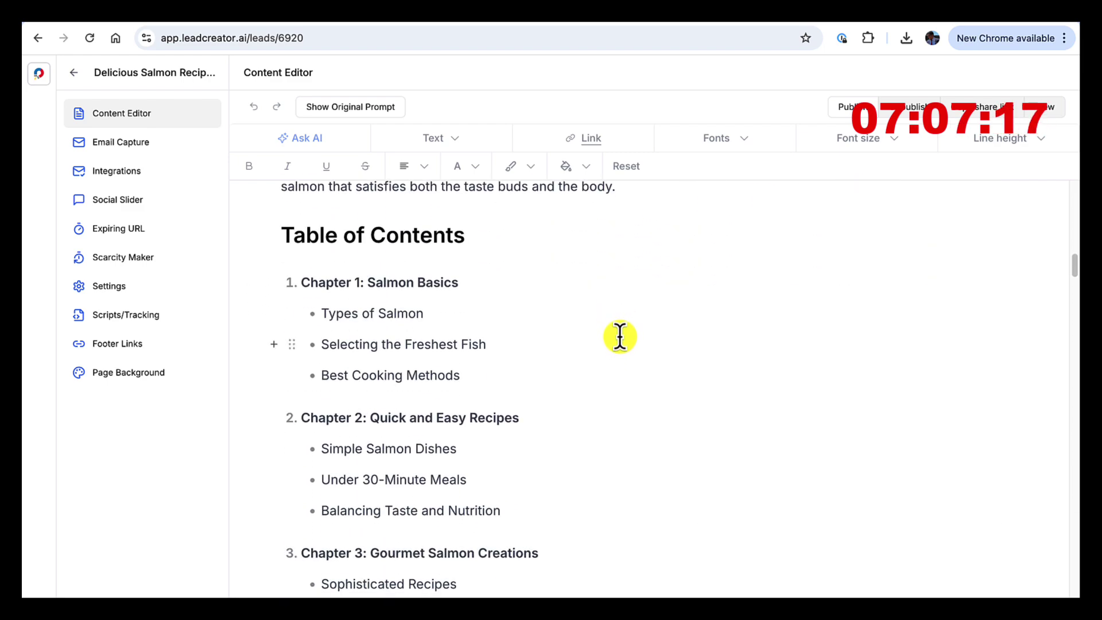
pyautogui.scroll(-7, 619, 335)
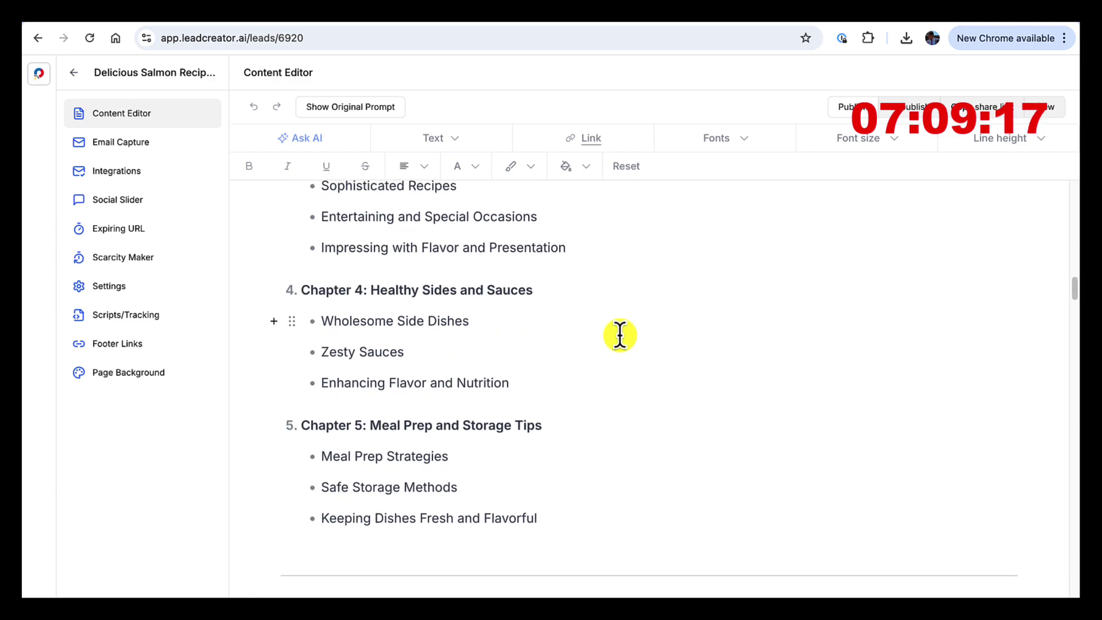
# Insert the image Salmon Dish 2.jpg on a new line below the "Chapter 1: Salmon Basics" heading
pyautogui.scroll(-2, 605, 336)
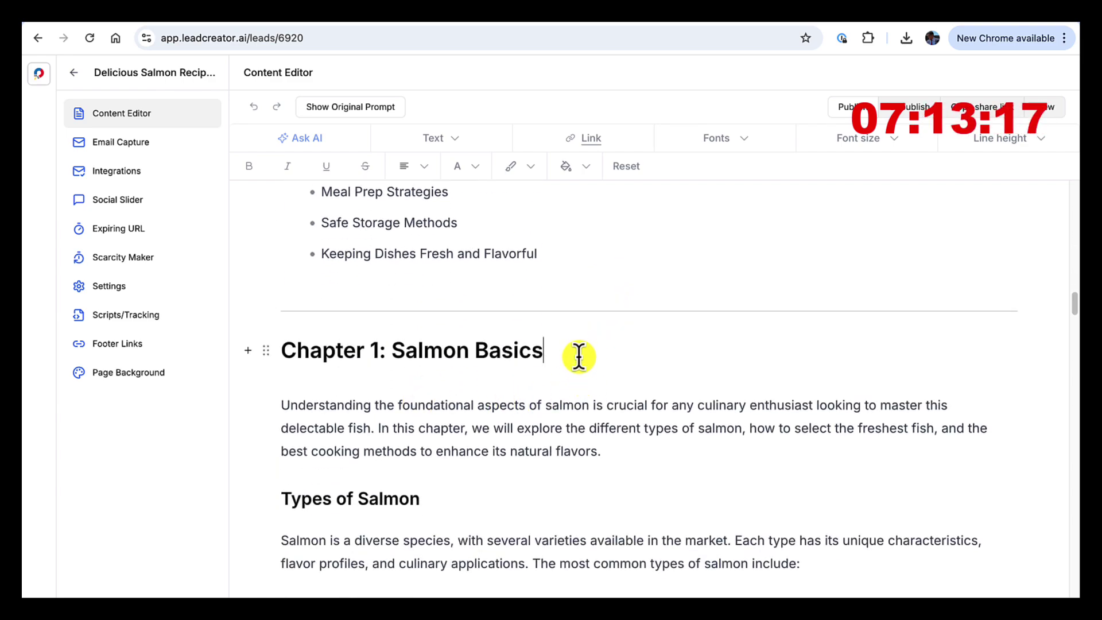
pyautogui.press('Return')
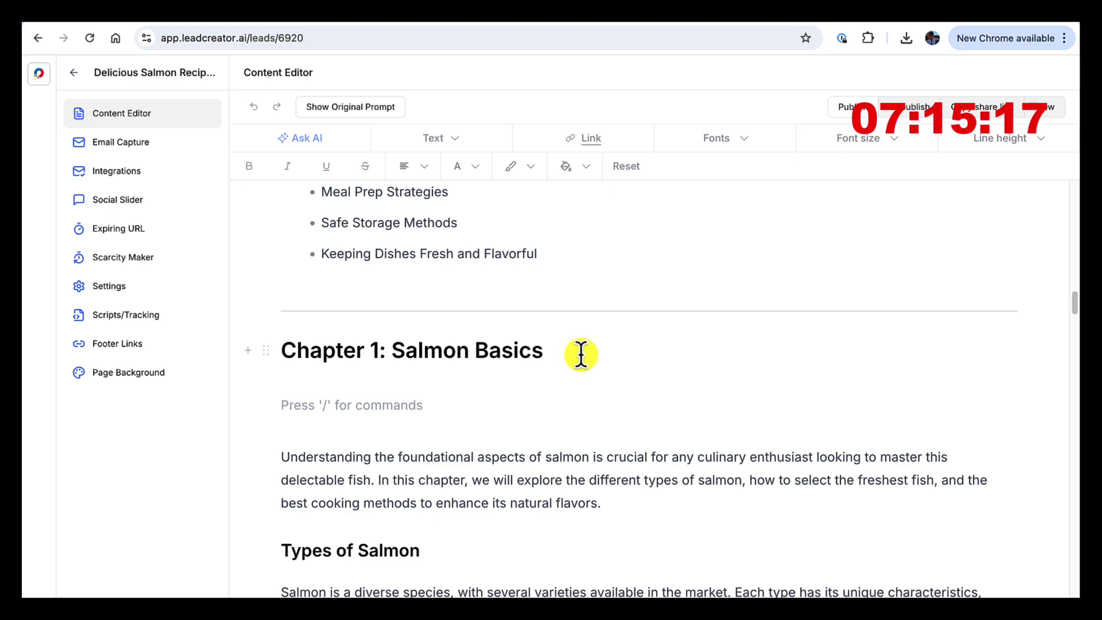
pyautogui.write('/')
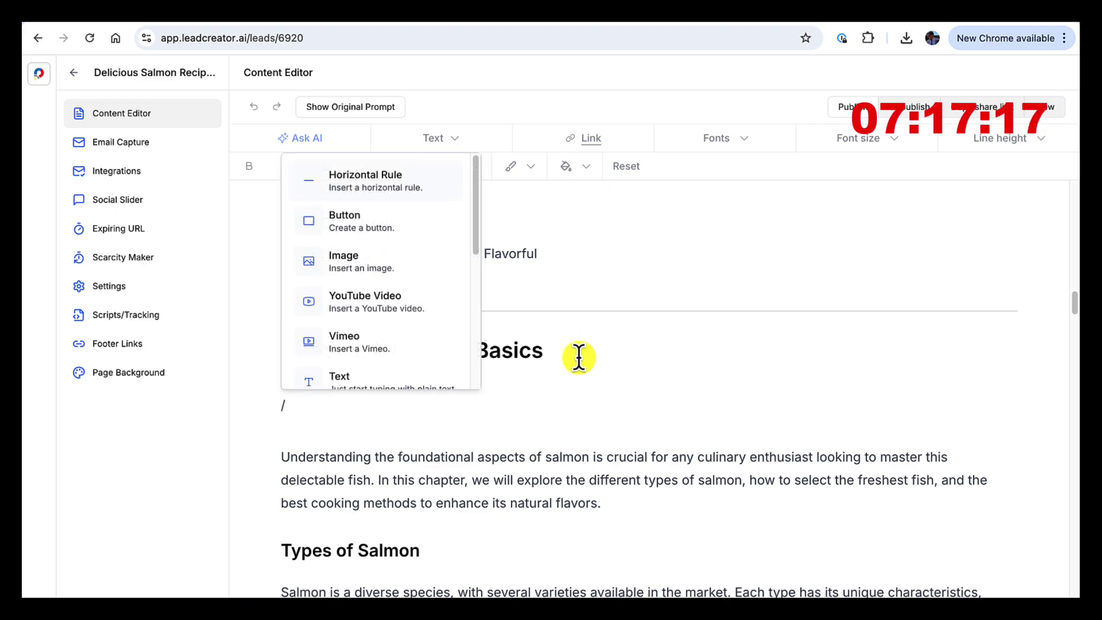
pyautogui.click(365, 258)
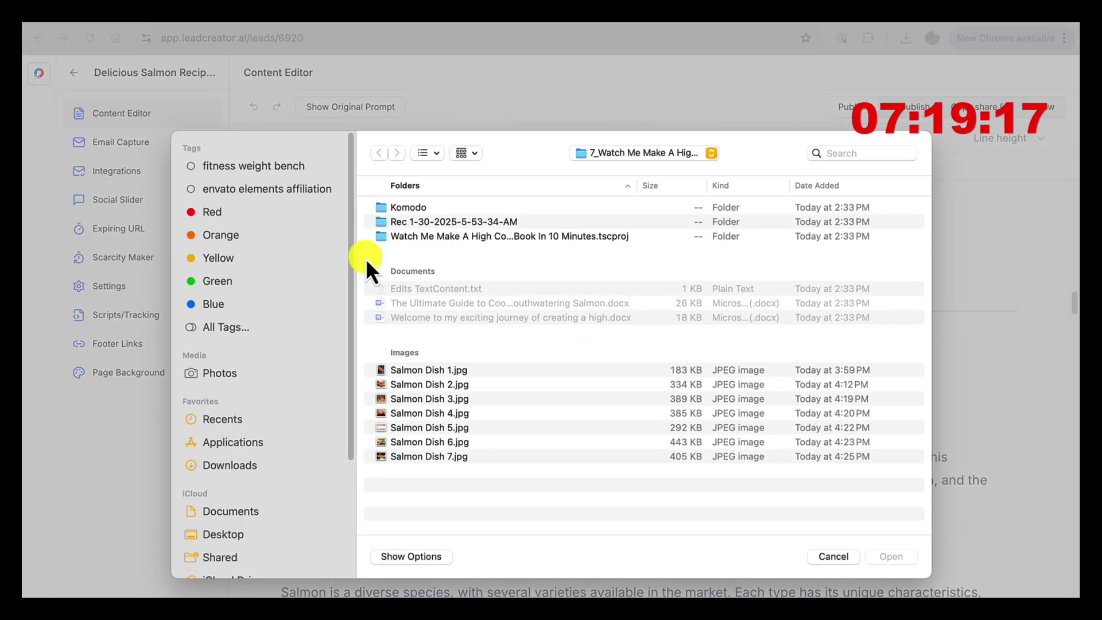
pyautogui.click(433, 385)
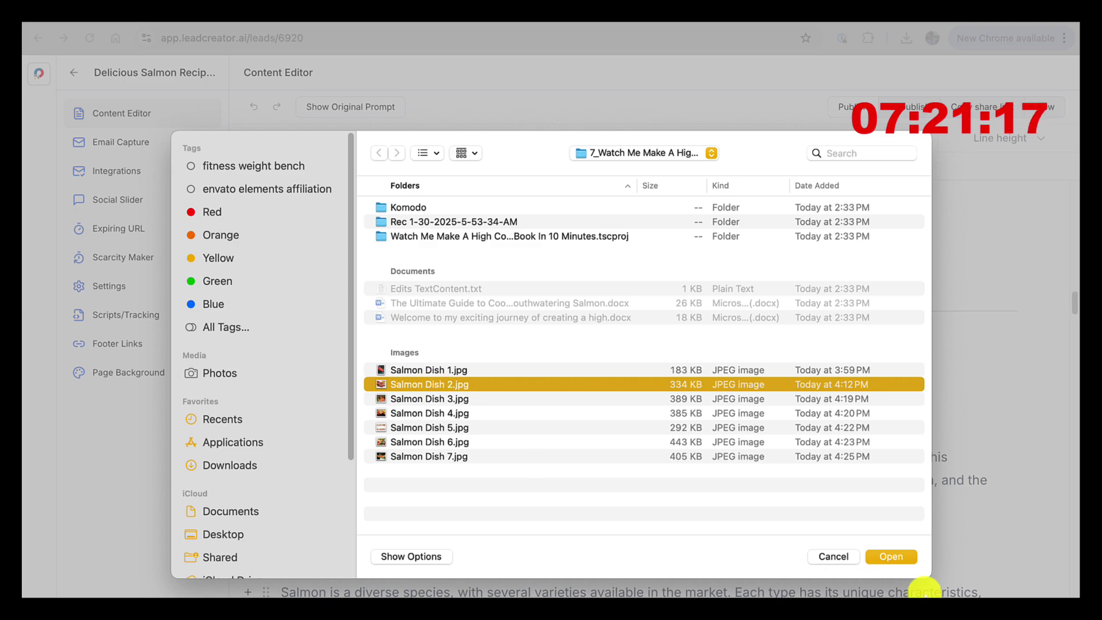
pyautogui.click(890, 556)
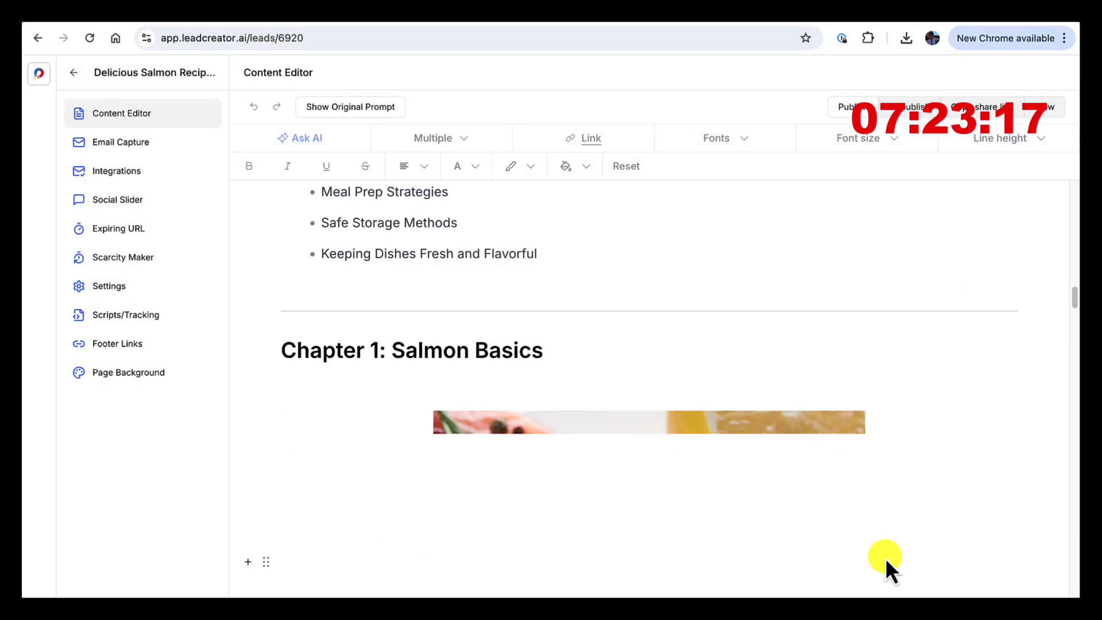
# Shrink the Chapter 1 salmon image slightly and check its placement above the chapter's opening paragraph
pyautogui.scroll(-8, 849, 546)
pyautogui.scroll(5, 849, 538)
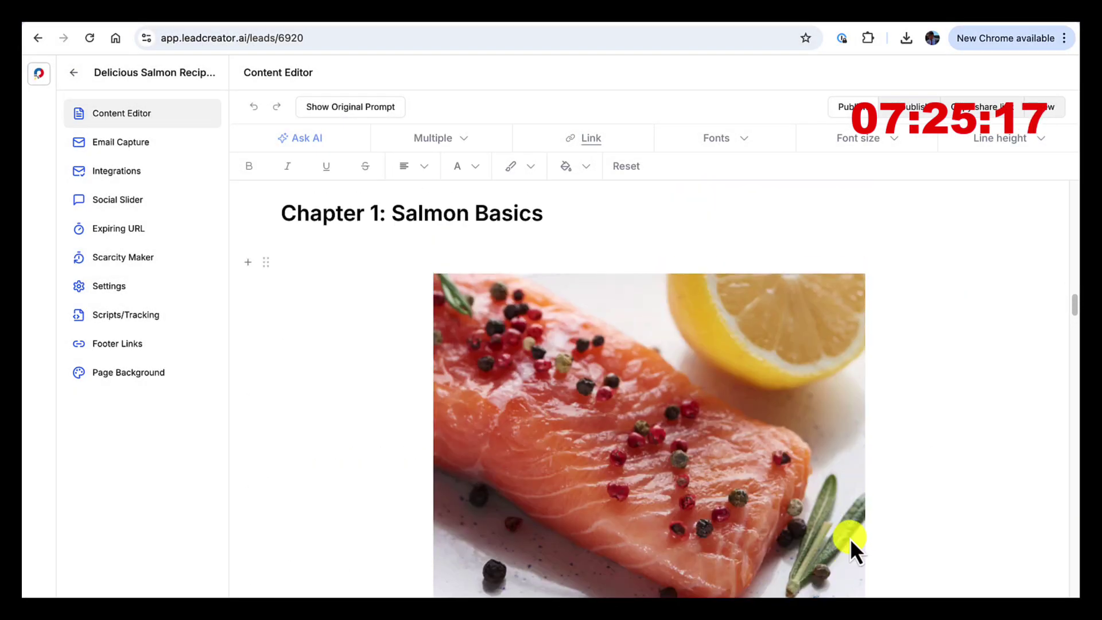
pyautogui.click(711, 514)
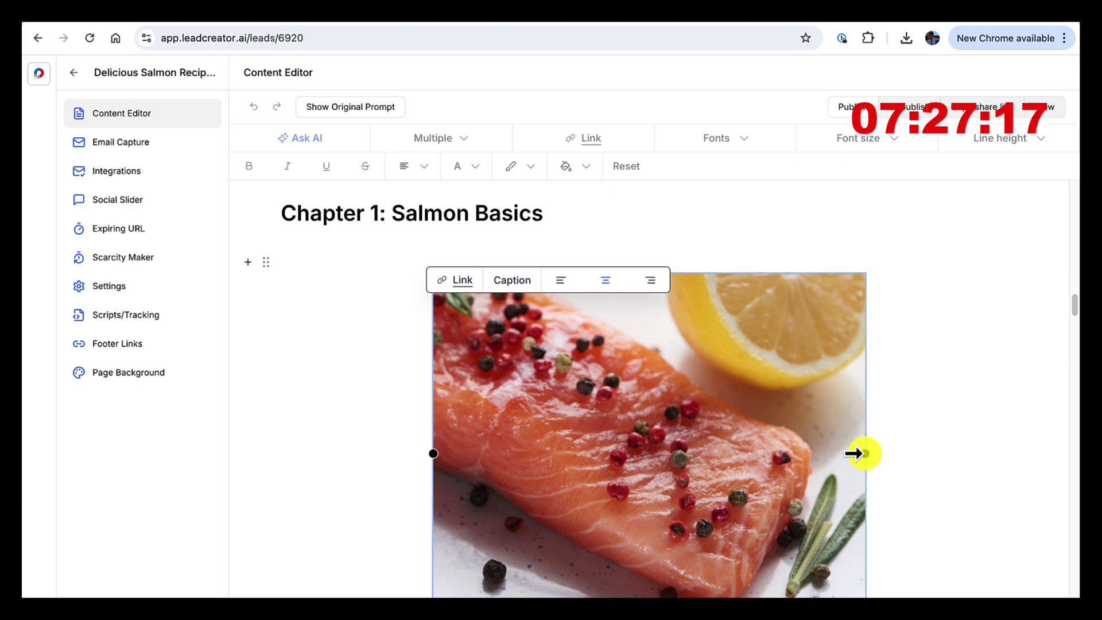
pyautogui.moveTo(855, 454); pyautogui.dragTo(819, 453)
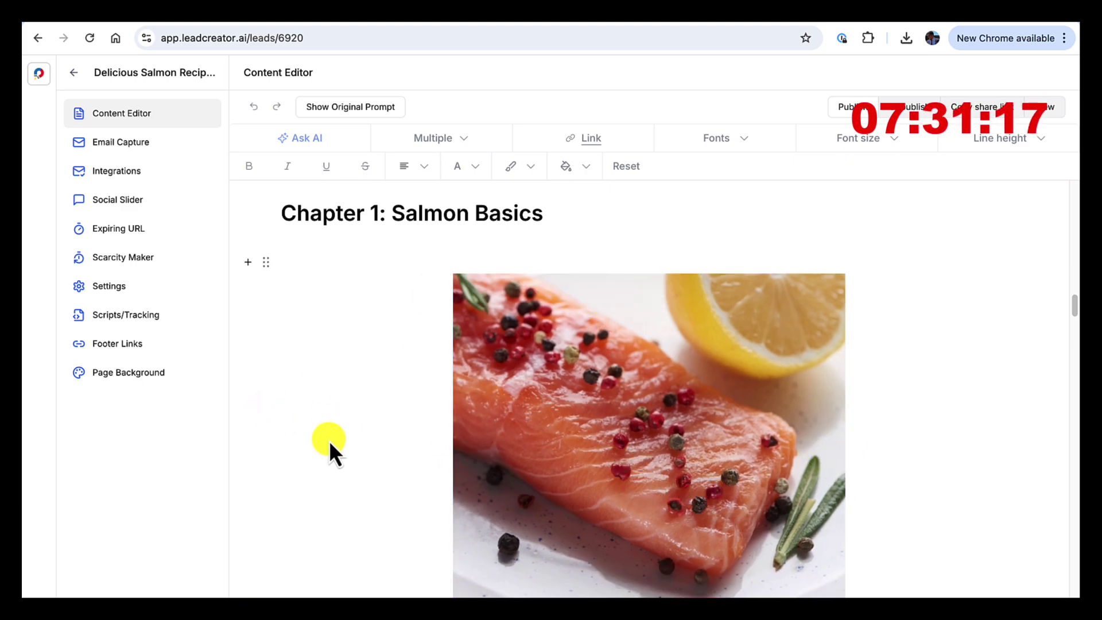
pyautogui.scroll(-5, 330, 445)
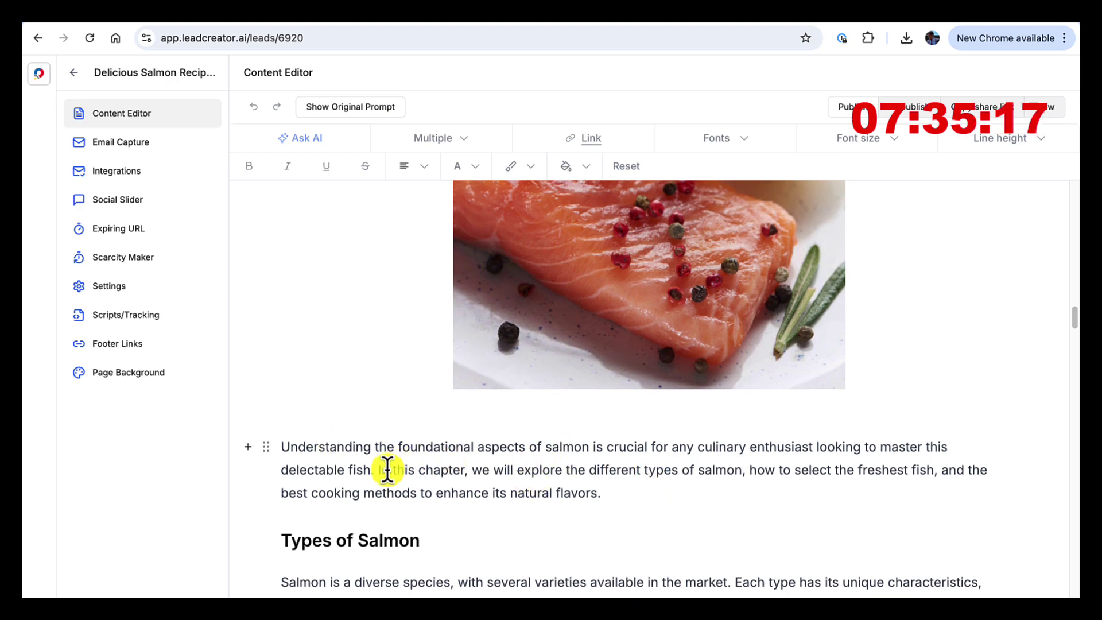
# Split the Chapter 1 opening paragraph so that "In this chapter, we will explore" starts a new paragraph
pyautogui.click(378, 468)
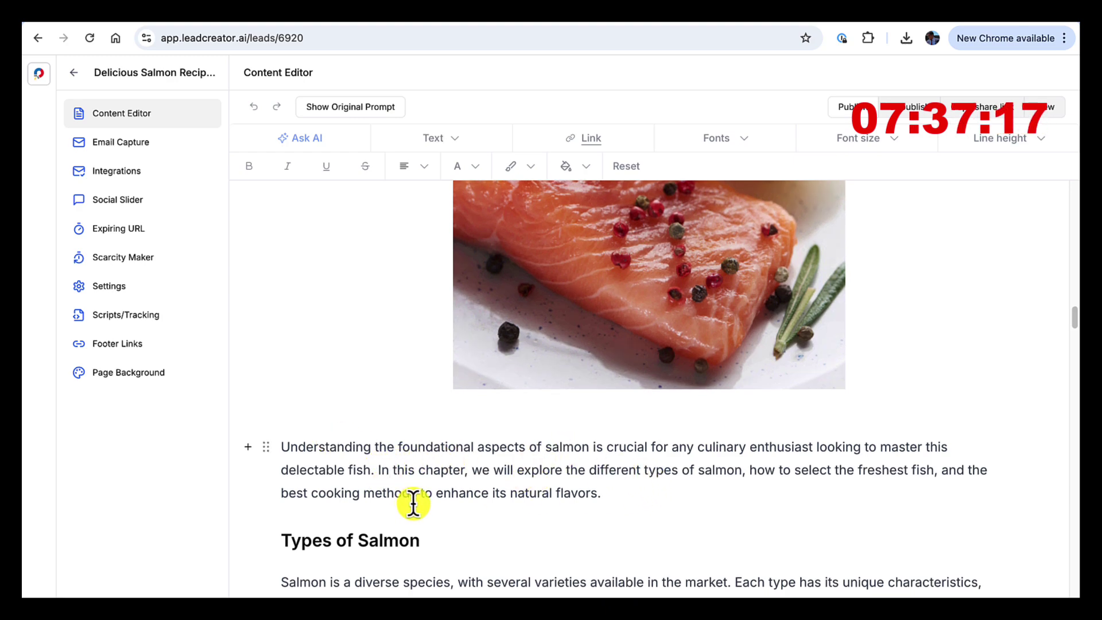
pyautogui.press('Return')
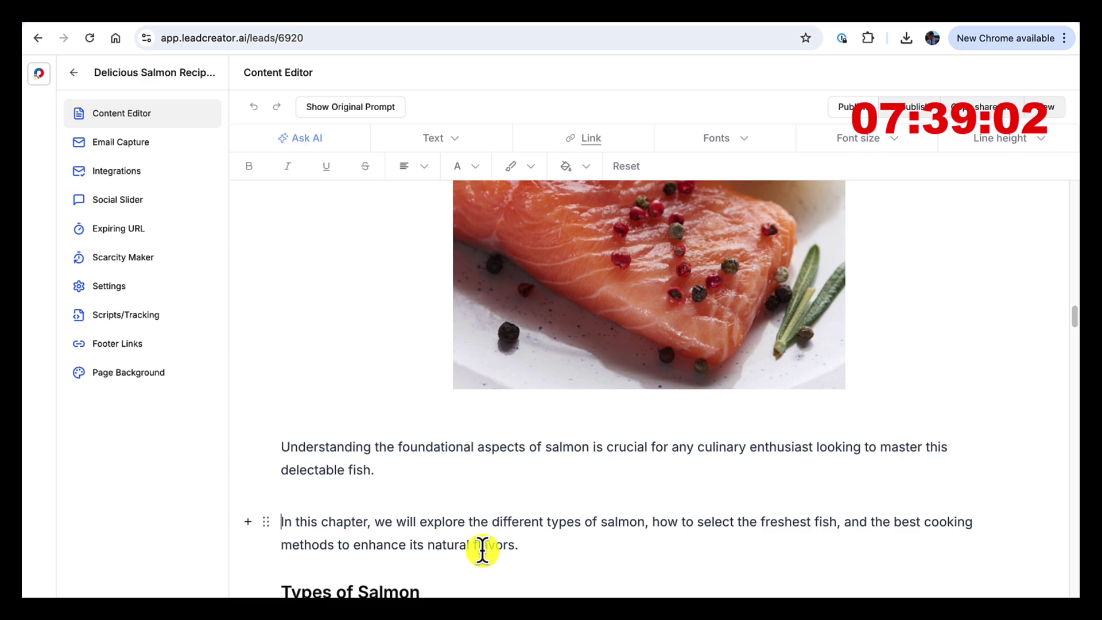
# Insert the image Salmon Dish 3.jpg on a new line below the "Chapter 2: Quick and Easy Recipes" heading
pyautogui.scroll(-4, 482, 550)
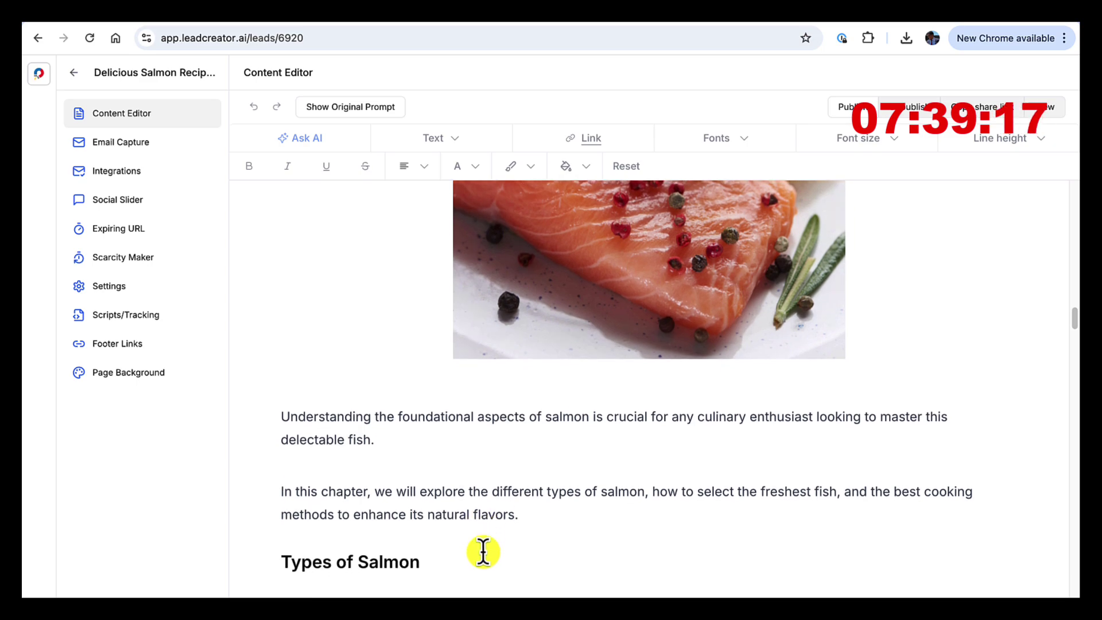
pyautogui.scroll(-6, 484, 550)
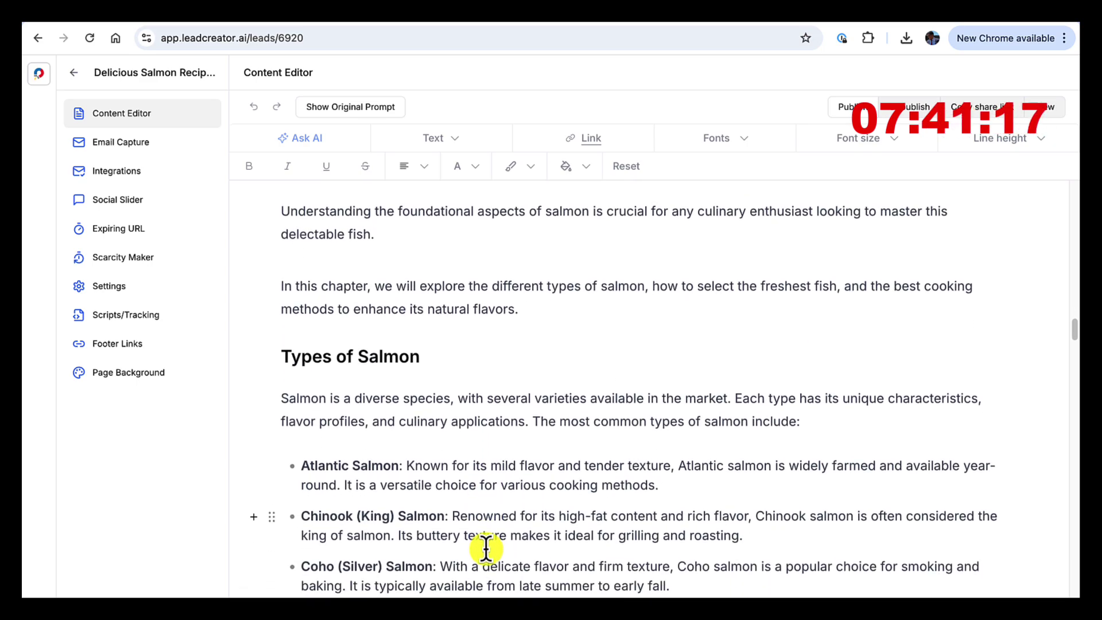
pyautogui.scroll(-10, 489, 544)
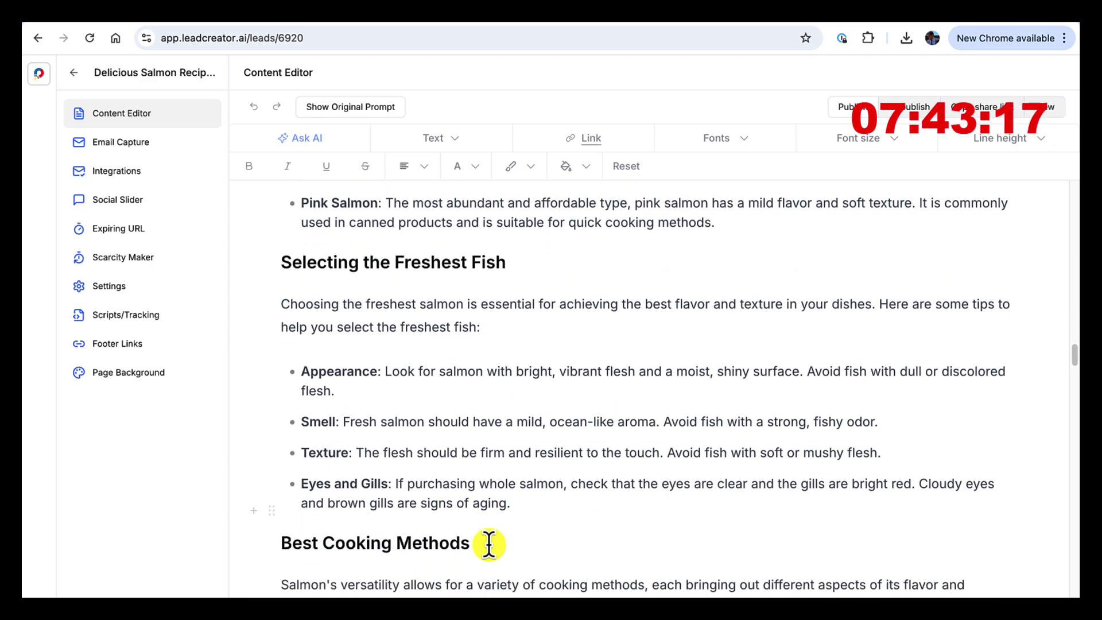
pyautogui.scroll(-3, 490, 540)
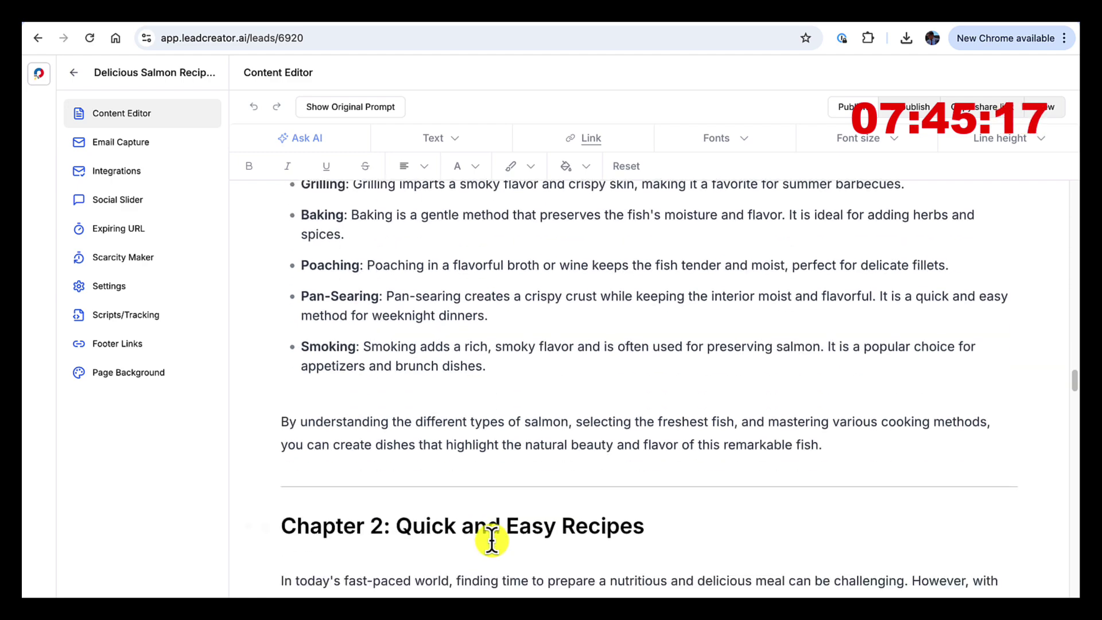
pyautogui.scroll(-1, 491, 535)
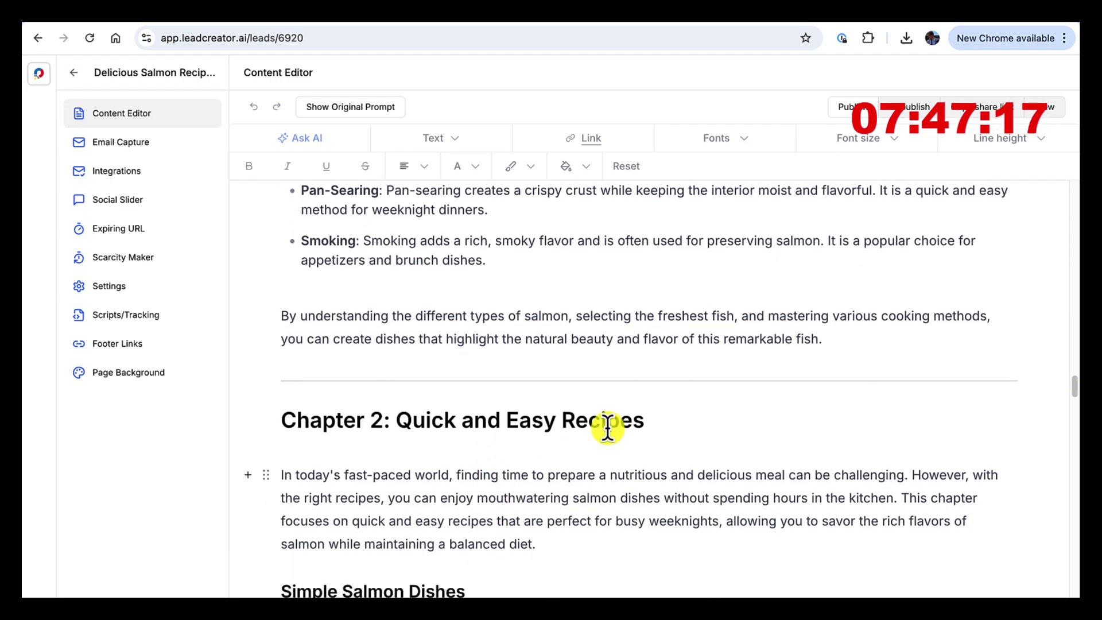
pyautogui.click(660, 421)
pyautogui.press('Return')
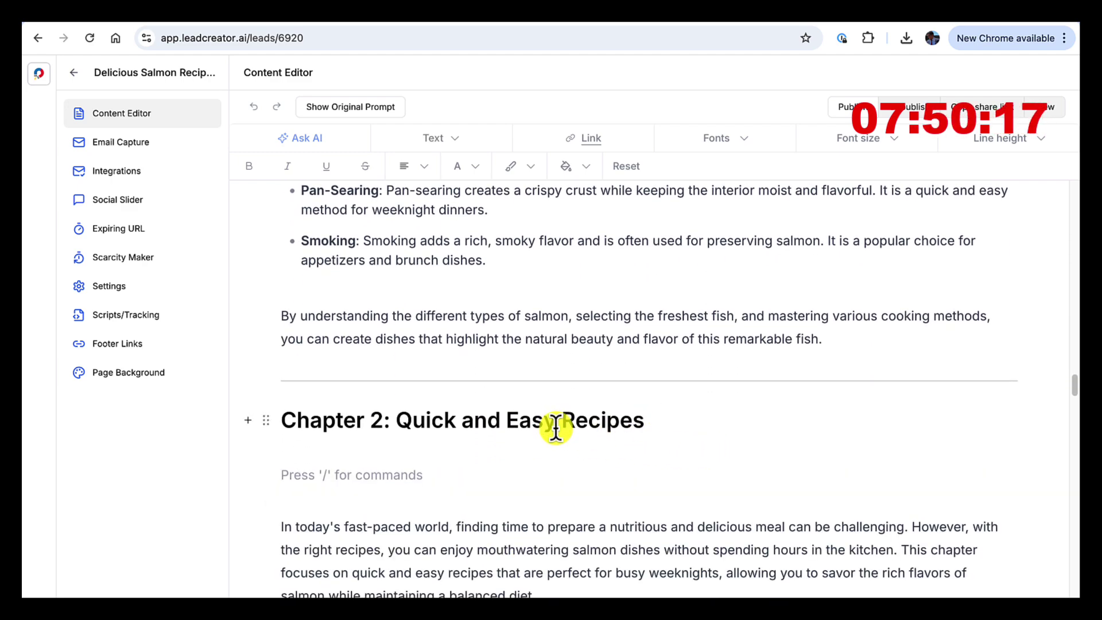
pyautogui.write('/')
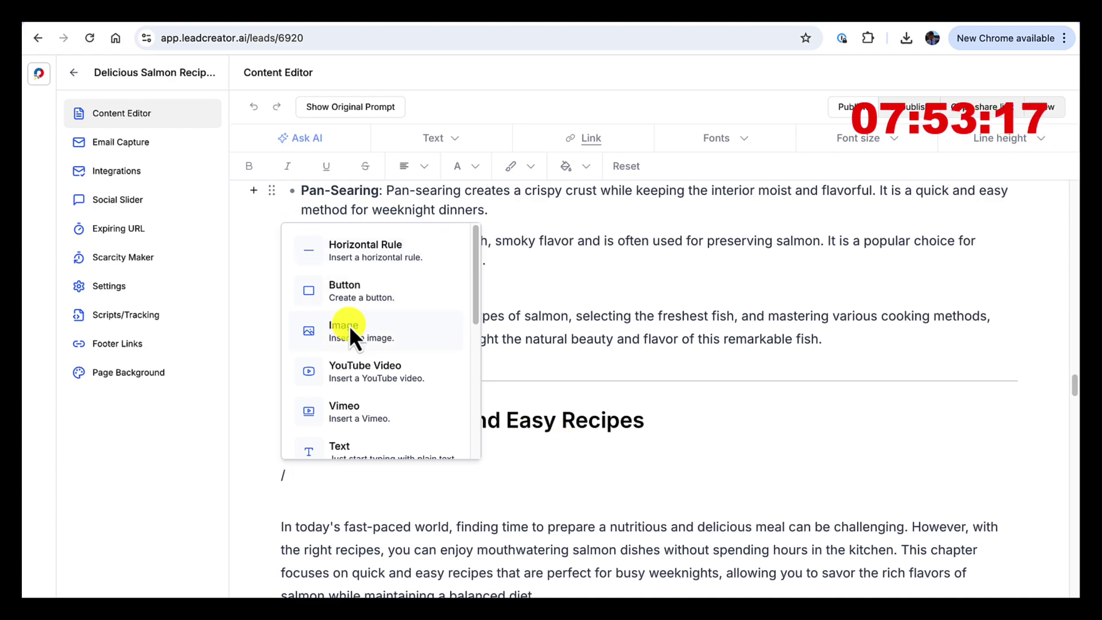
pyautogui.click(349, 325)
pyautogui.click(428, 398)
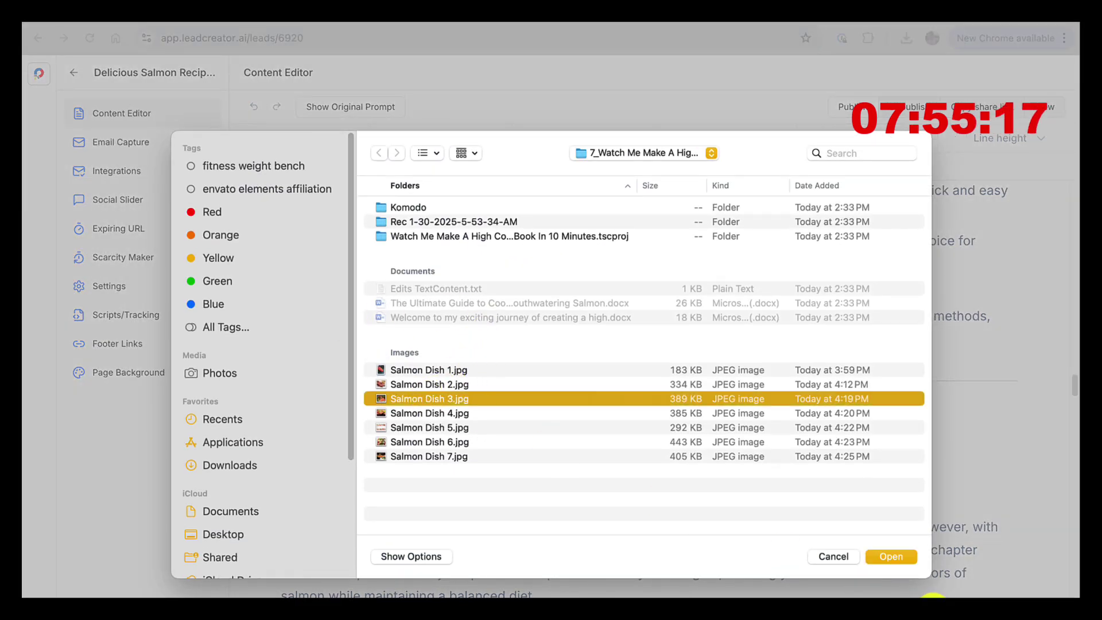
pyautogui.click(897, 556)
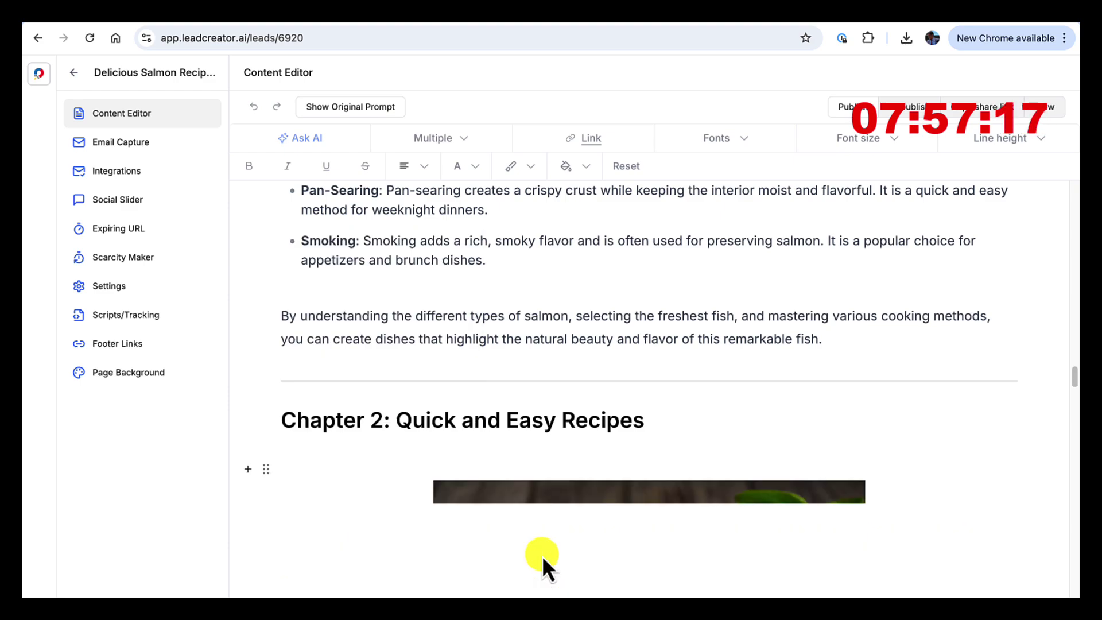
# Split the Chapter 2 opening text into three paragraphs, breaking before "However, with the right recipes" and "This chapter focuses"
pyautogui.scroll(-5, 746, 497)
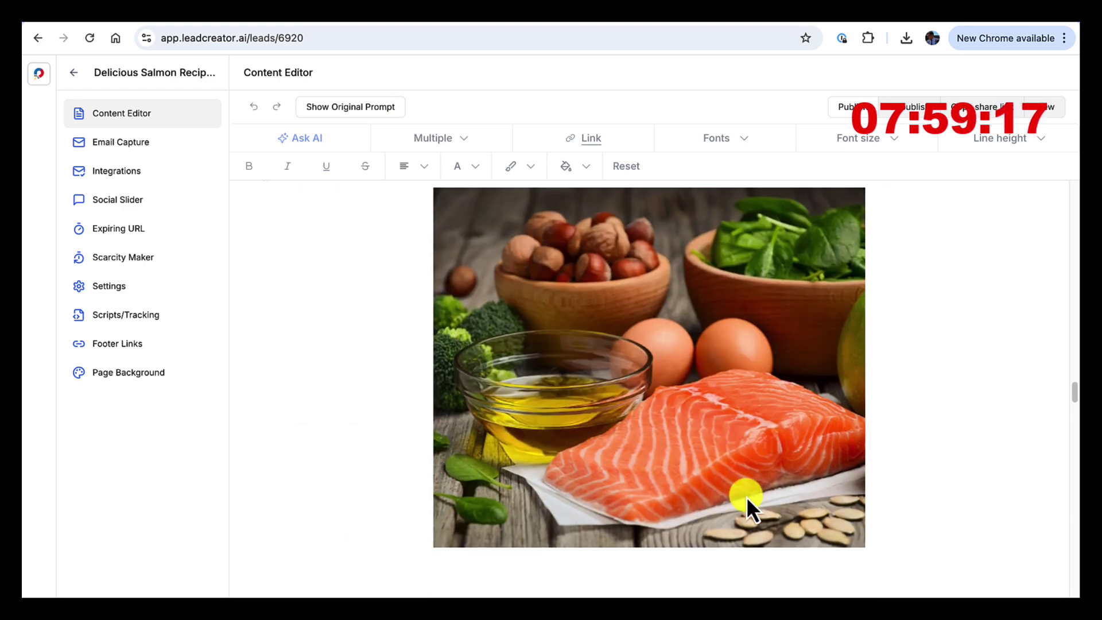
pyautogui.click(654, 439)
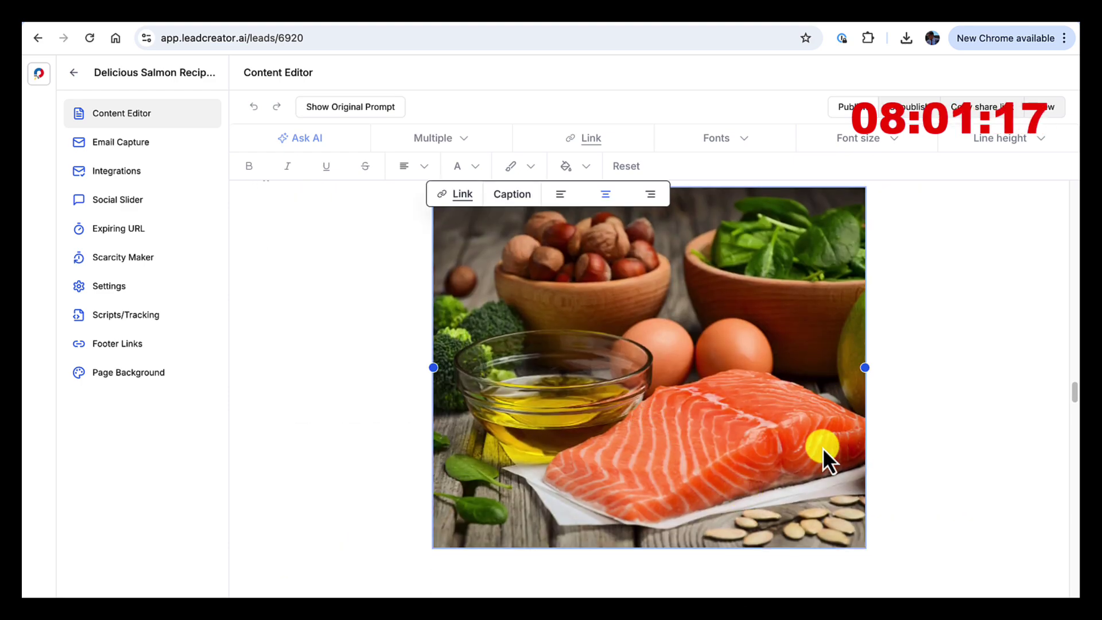
pyautogui.scroll(-3, 824, 455)
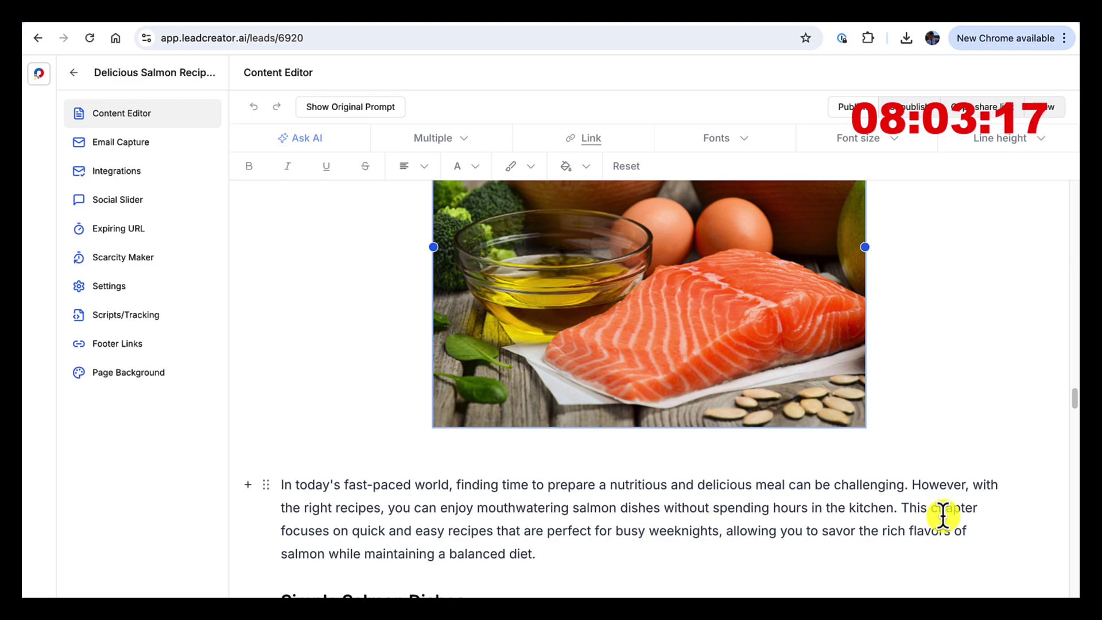
pyautogui.click(916, 484)
pyautogui.press('Return')
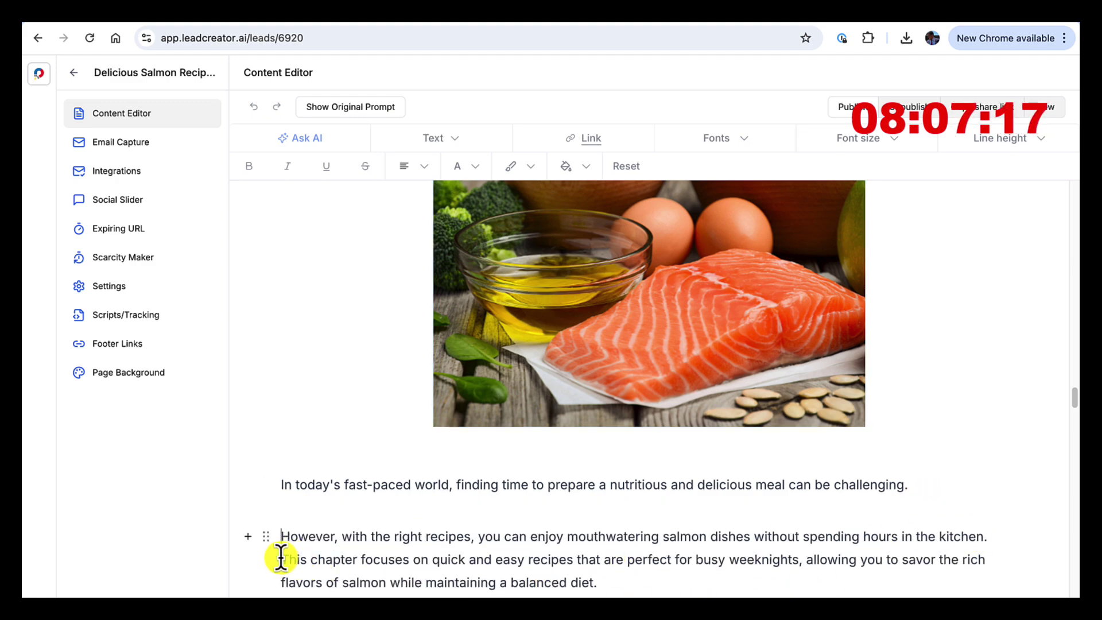
pyautogui.click(280, 559)
pyautogui.press('Return')
# Review the rest of Chapter 2, from its opening paragraphs through the recipe lists and the Balancing Taste and Nutrition tips
pyautogui.scroll(-4, 425, 535)
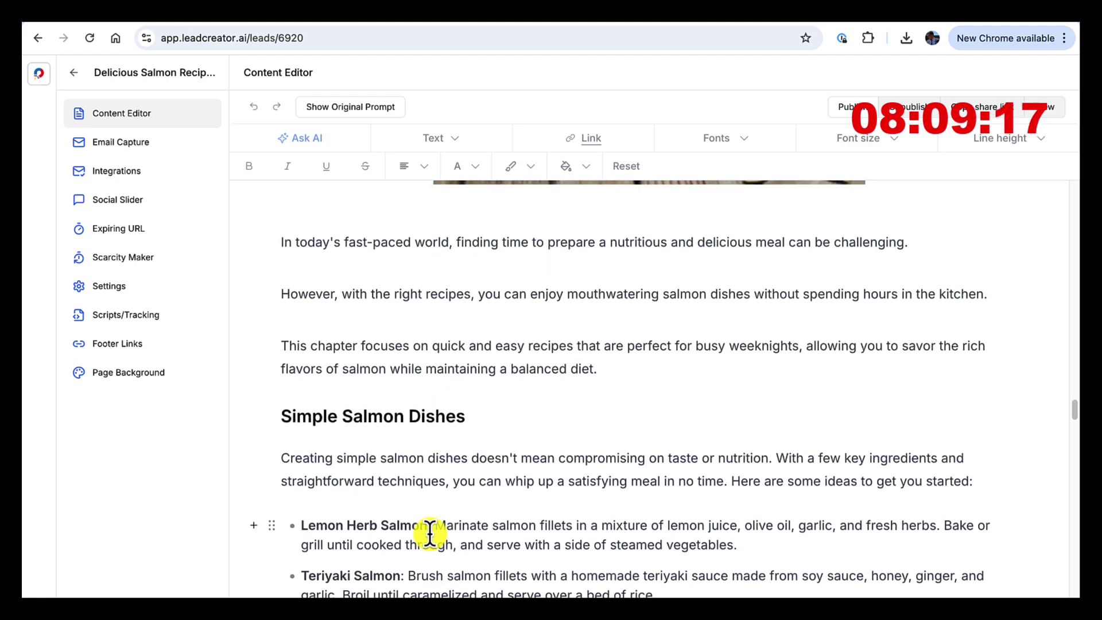
pyautogui.scroll(1, 430, 533)
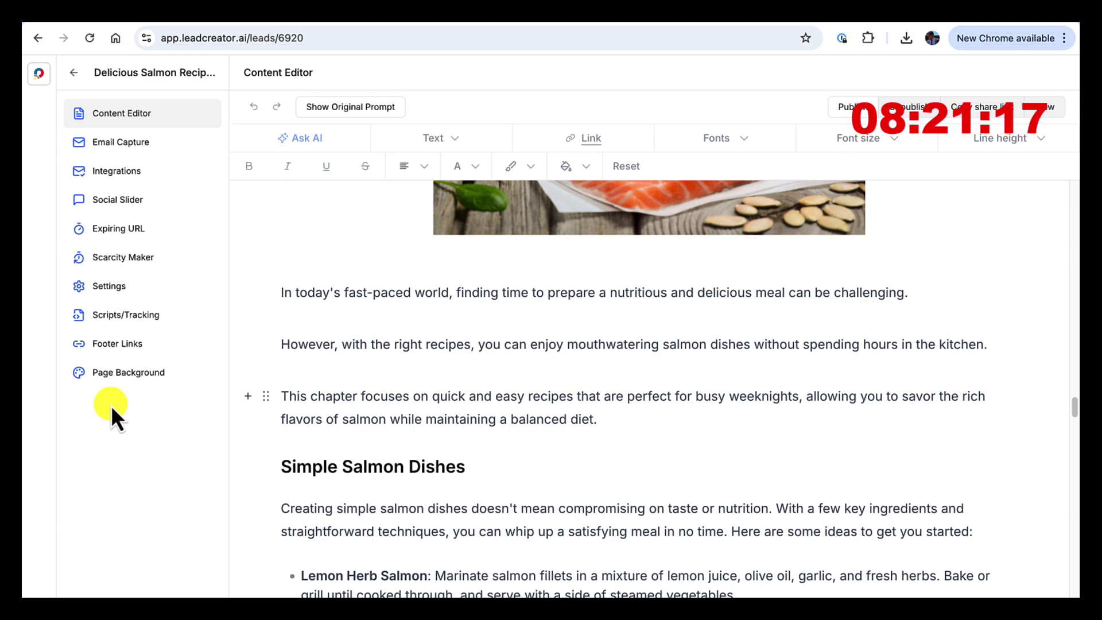
pyautogui.scroll(-3, 539, 419)
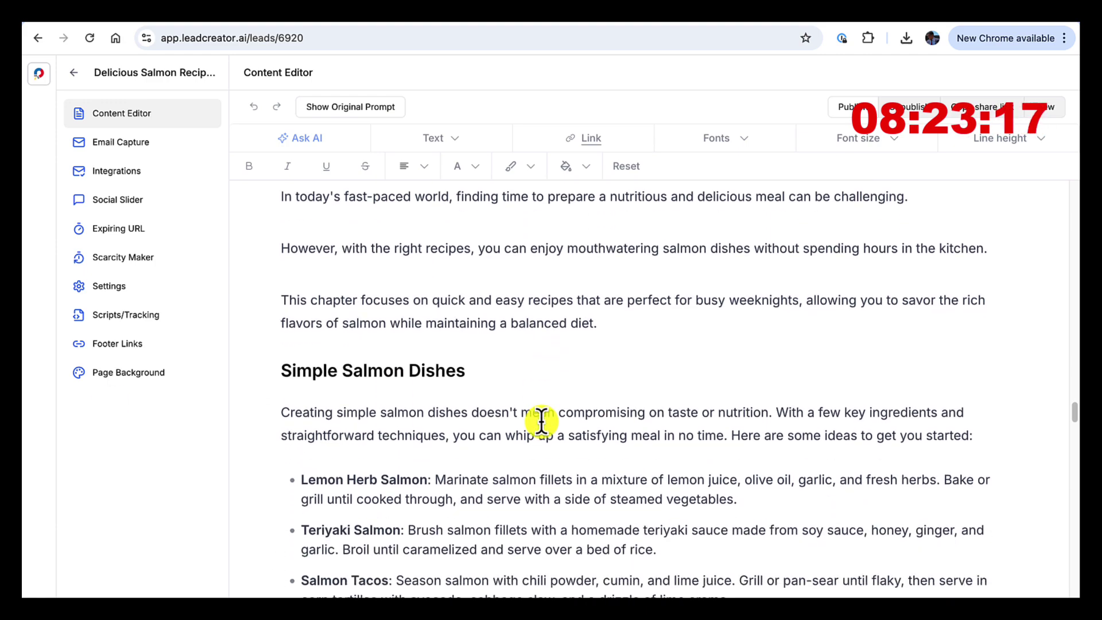
pyautogui.scroll(-2, 541, 421)
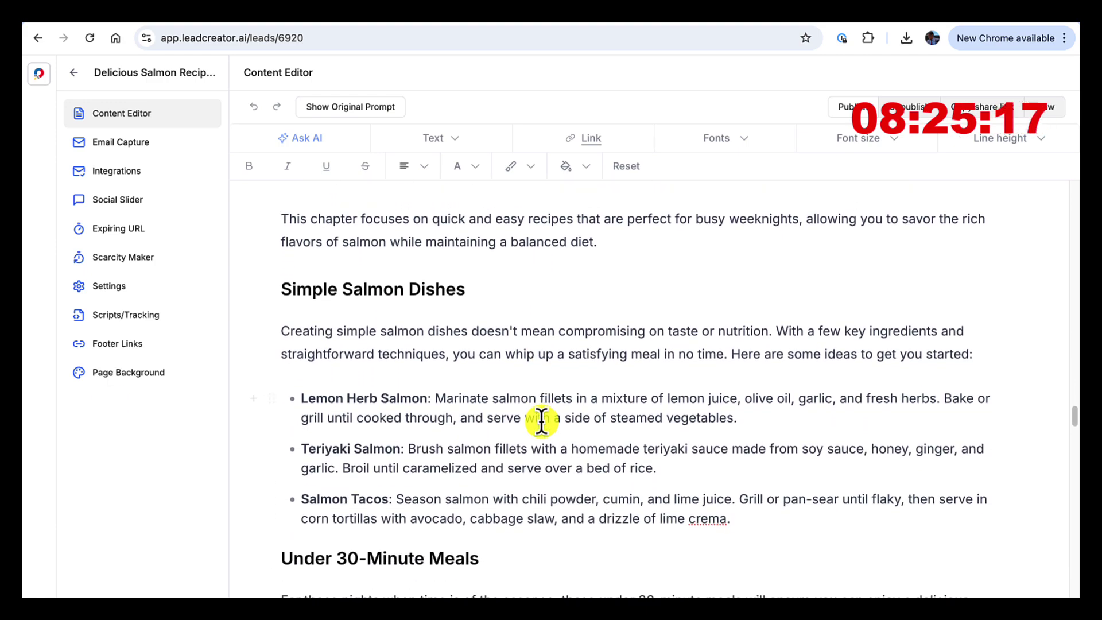
pyautogui.scroll(-1, 541, 421)
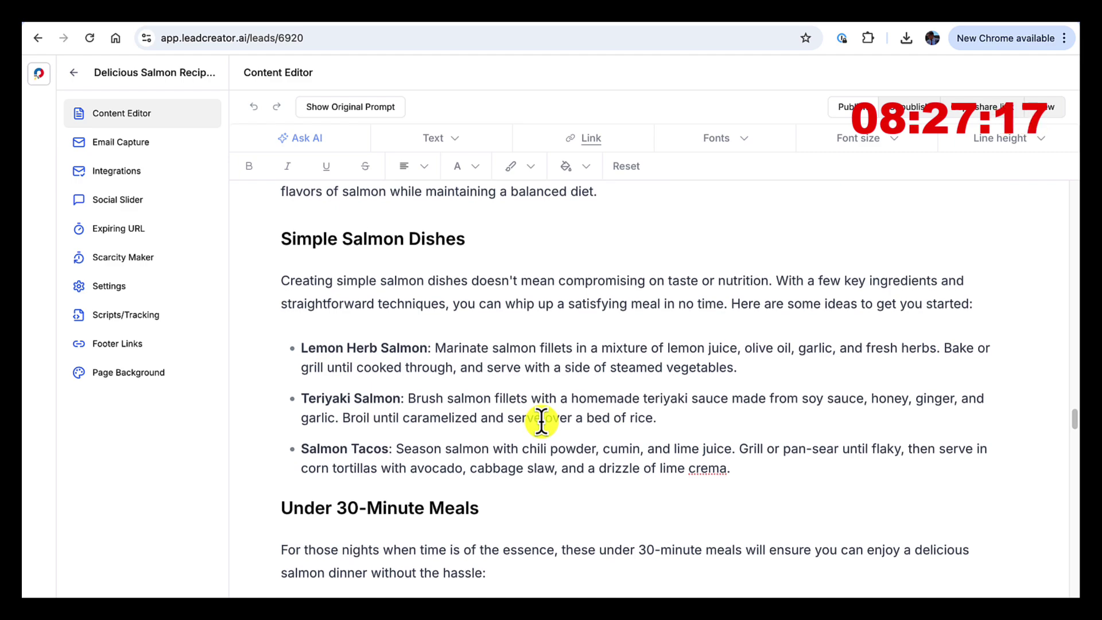
pyautogui.scroll(-3, 542, 421)
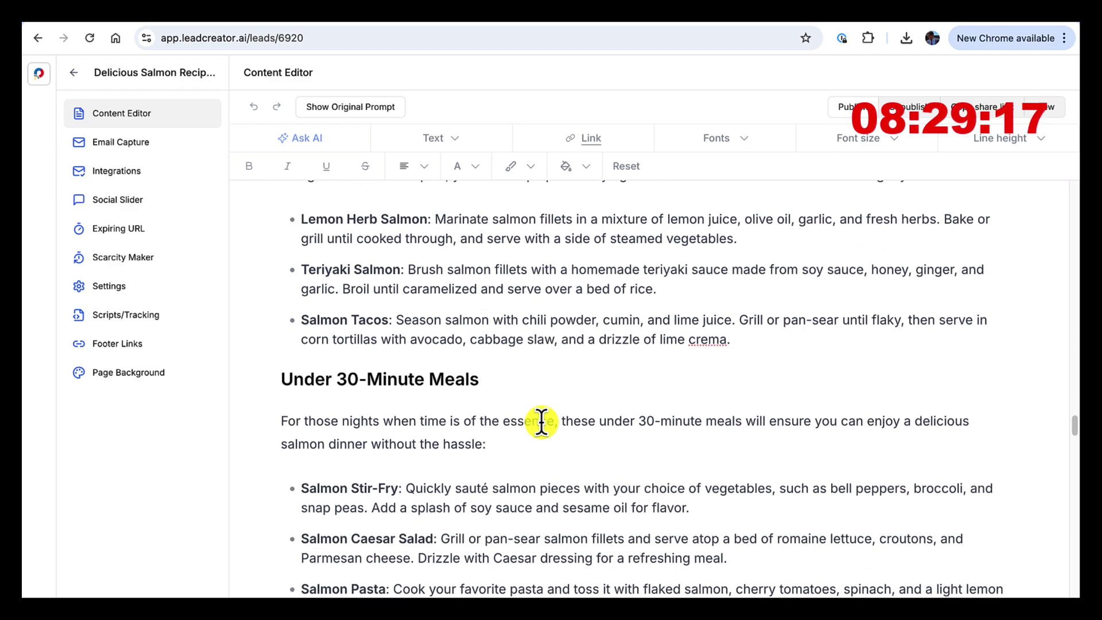
pyautogui.scroll(-2, 541, 421)
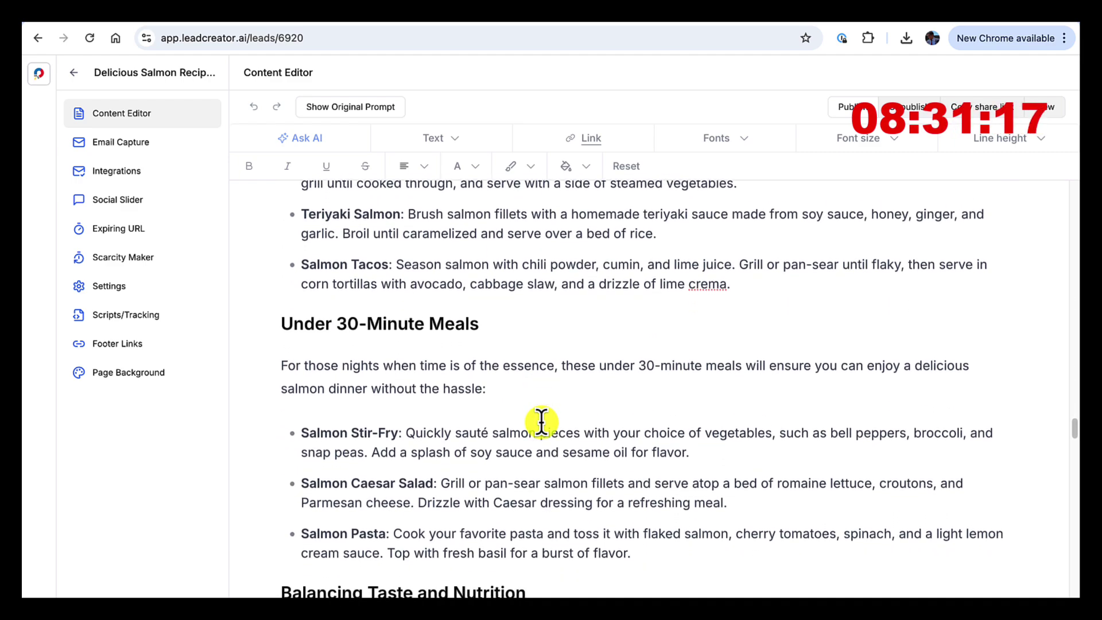
pyautogui.scroll(-3, 541, 421)
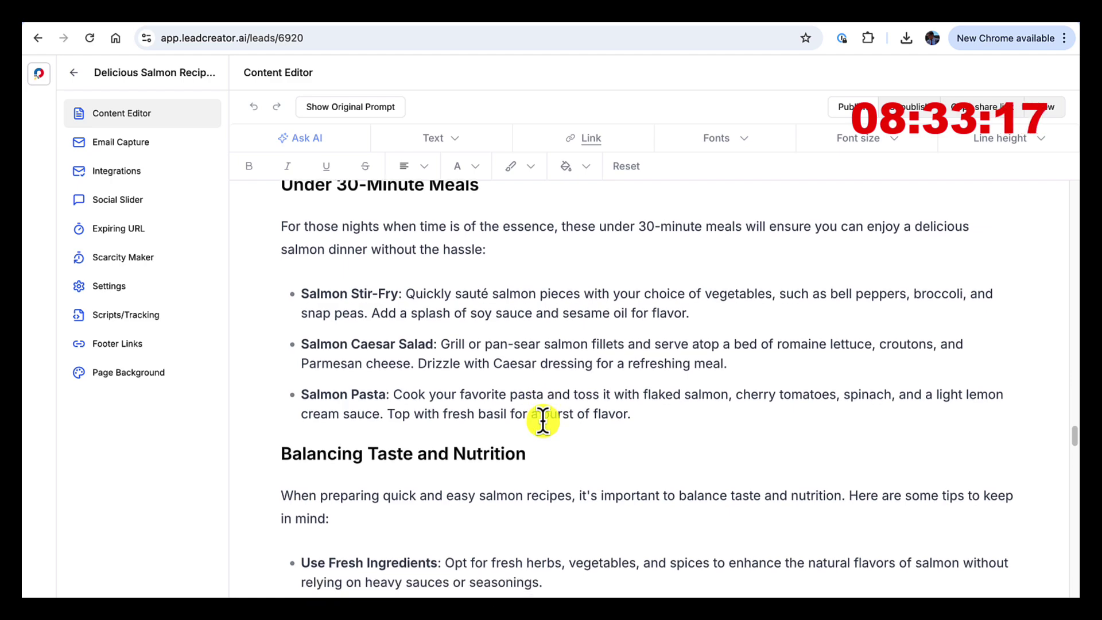
pyautogui.scroll(-4, 543, 421)
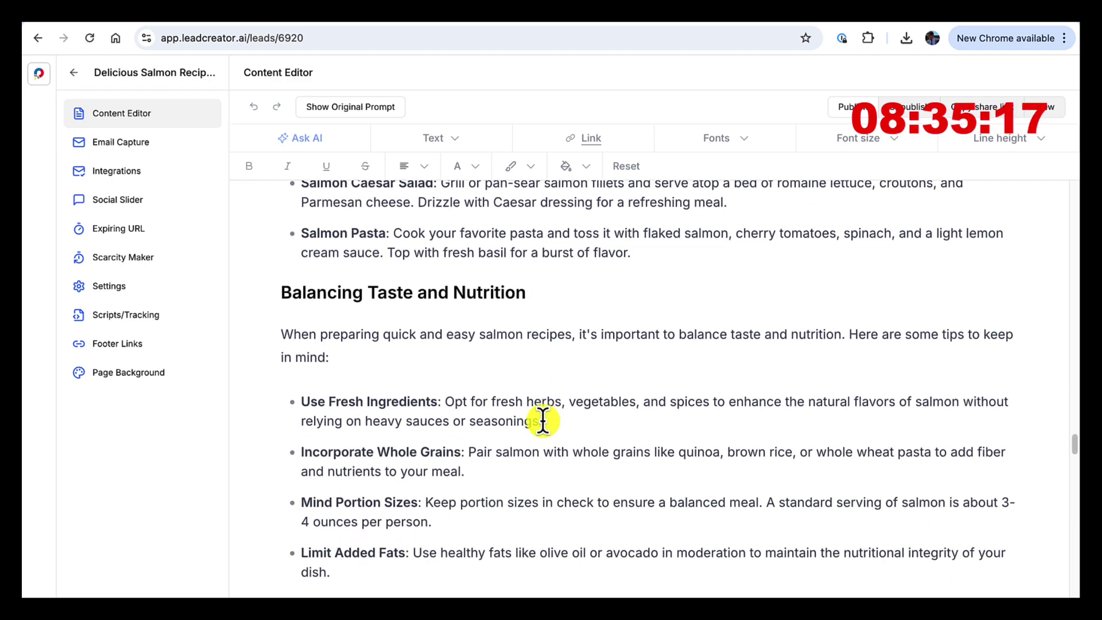
pyautogui.scroll(-4, 542, 421)
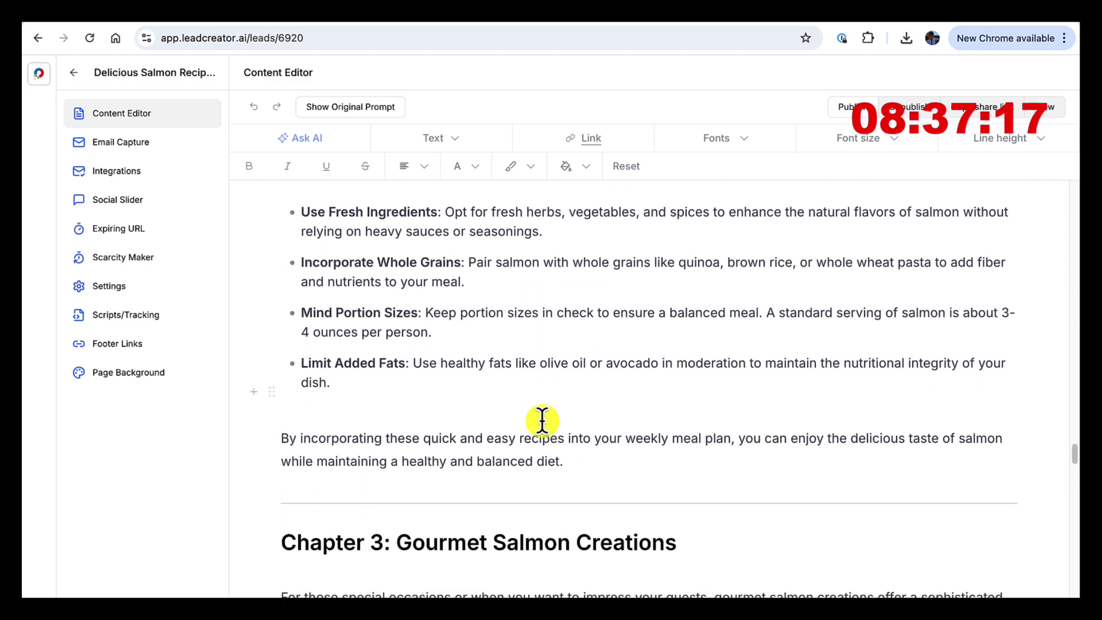
# Insert the image Salmon Dish 4.jpg on a new line below the "Chapter 3: Gourmet Salmon Creations" heading
pyautogui.scroll(-2, 542, 420)
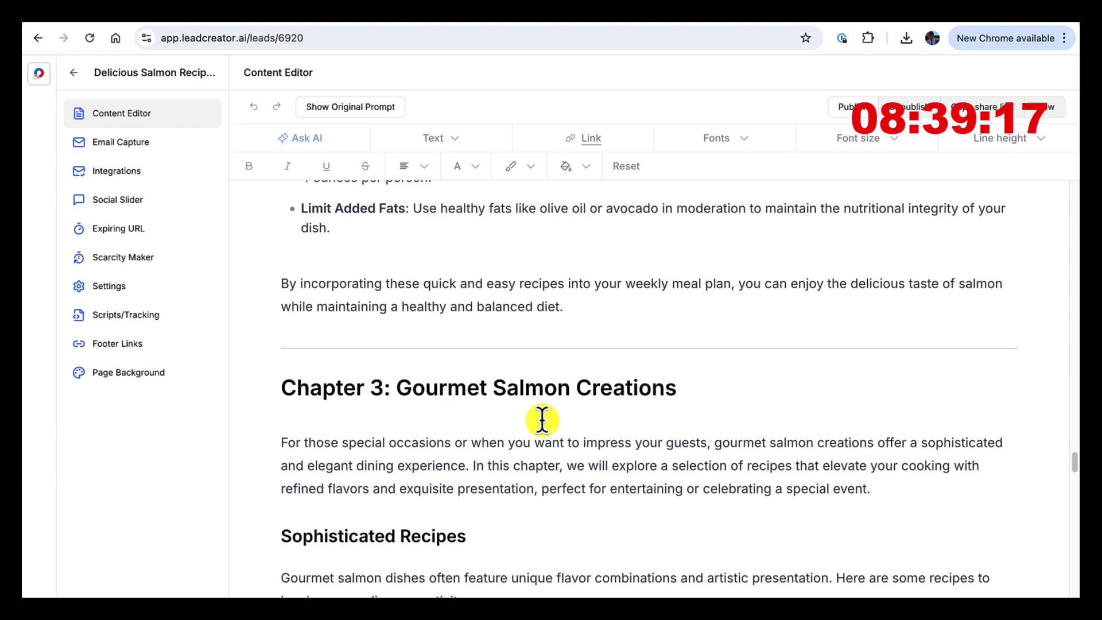
pyautogui.press('Return')
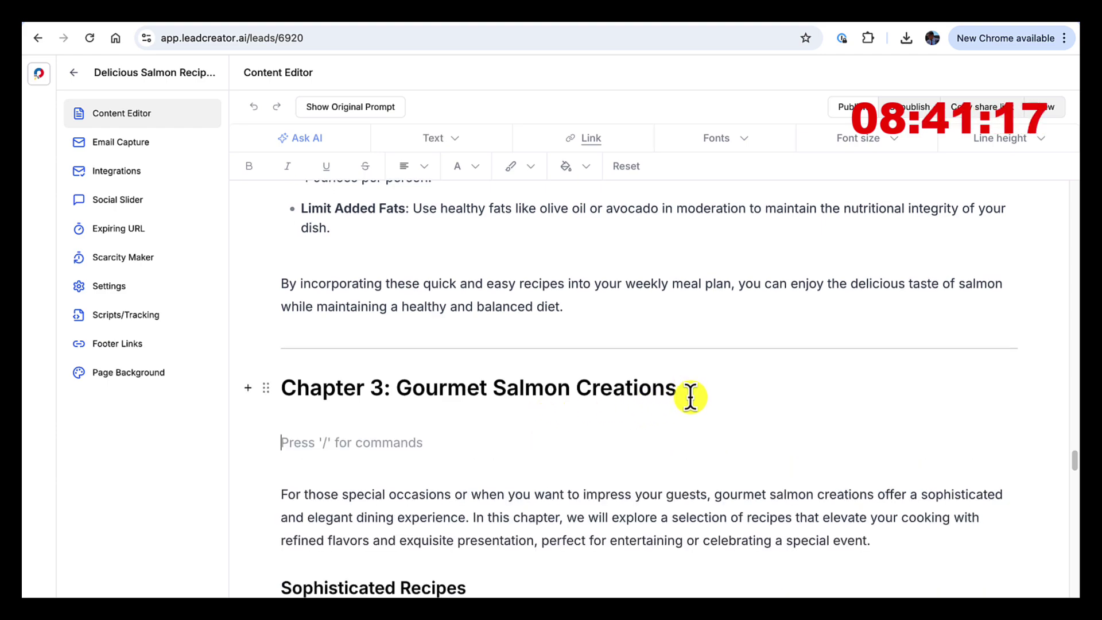
pyautogui.write('/')
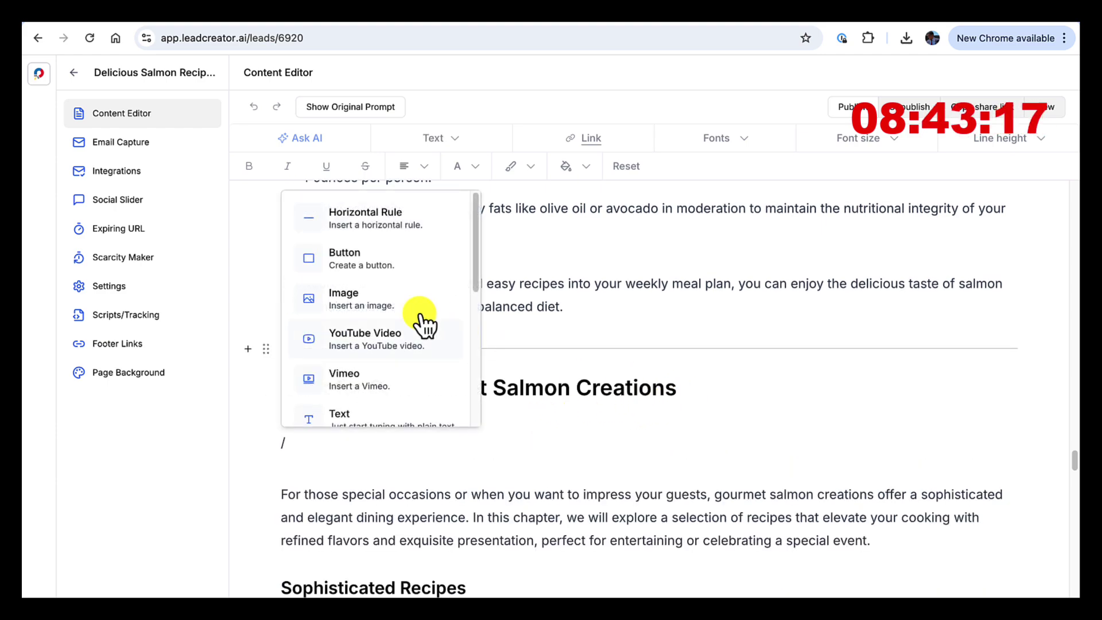
pyautogui.click(373, 300)
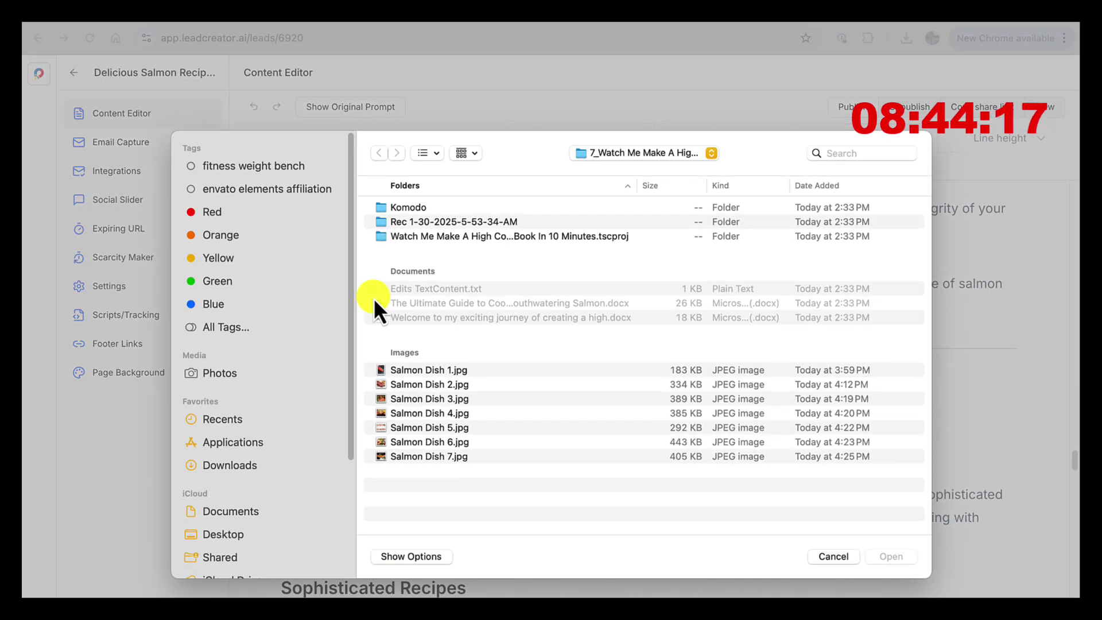
pyautogui.click(411, 413)
pyautogui.click(881, 560)
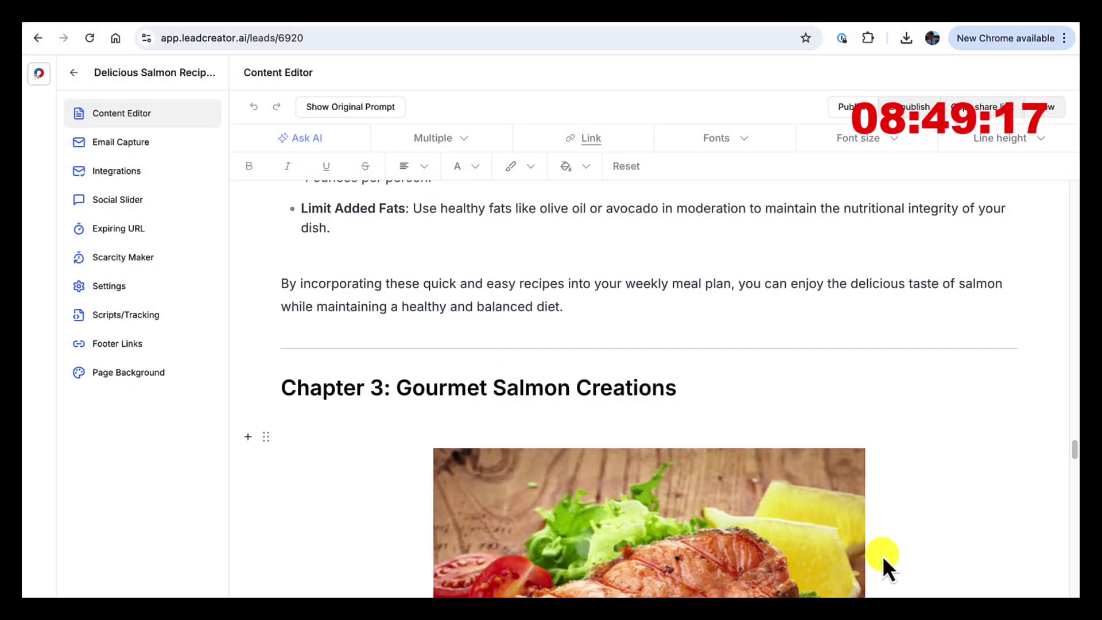
# Check the placement of the Chapter 2 and Chapter 3 images beneath their chapter headings
pyautogui.scroll(-5, 883, 556)
pyautogui.scroll(15, 879, 553)
pyautogui.scroll(10, 871, 546)
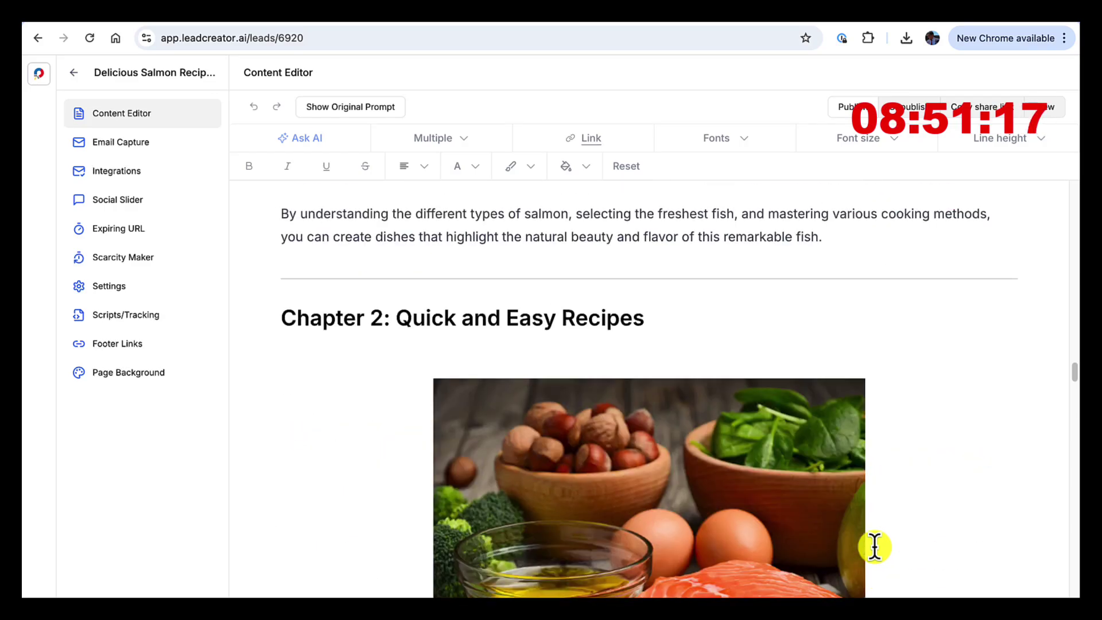
pyautogui.scroll(-8, 878, 545)
pyautogui.scroll(-15, 872, 546)
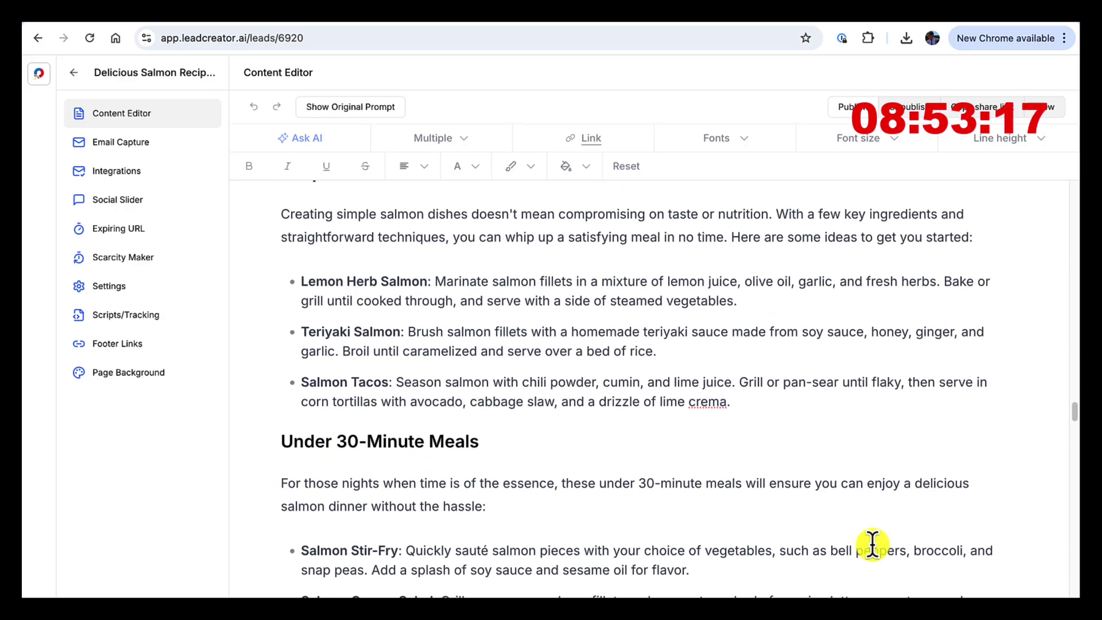
pyautogui.scroll(-8, 873, 544)
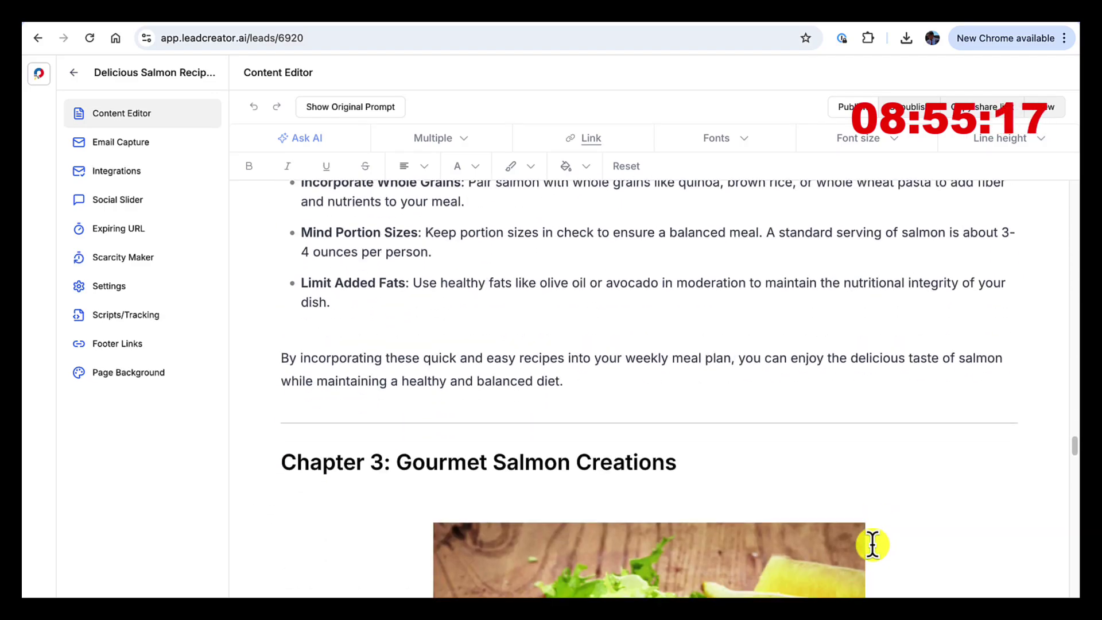
pyautogui.scroll(-4, 873, 545)
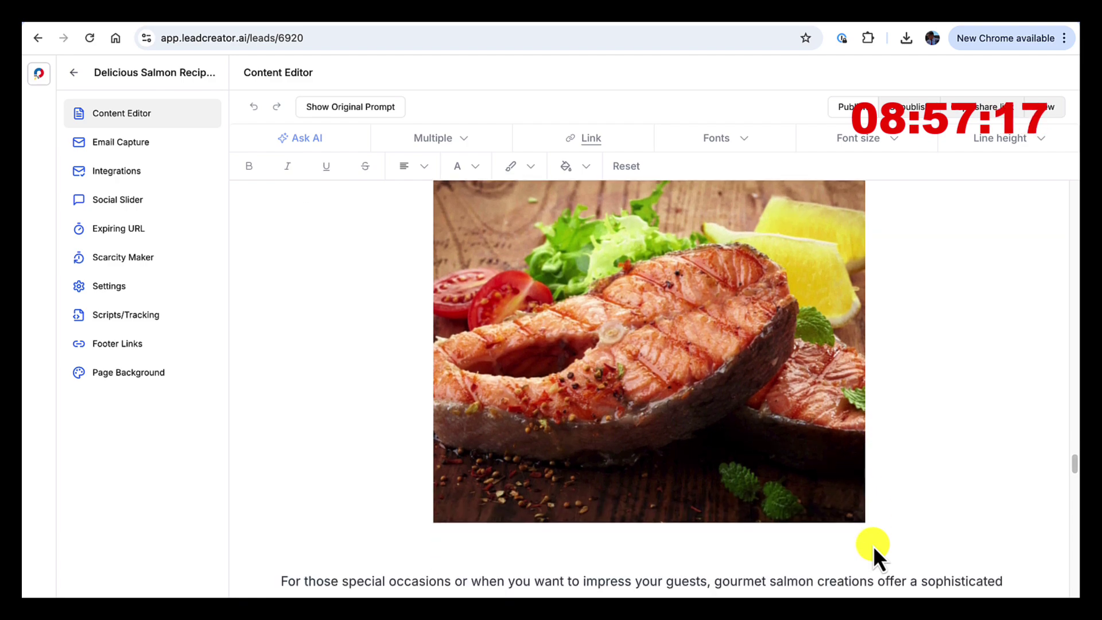
# Split the Chapter 3 opening paragraph so that "In this chapter, we will explore a selection" starts a new paragraph
pyautogui.scroll(-1, 873, 545)
pyautogui.scroll(-3, 872, 542)
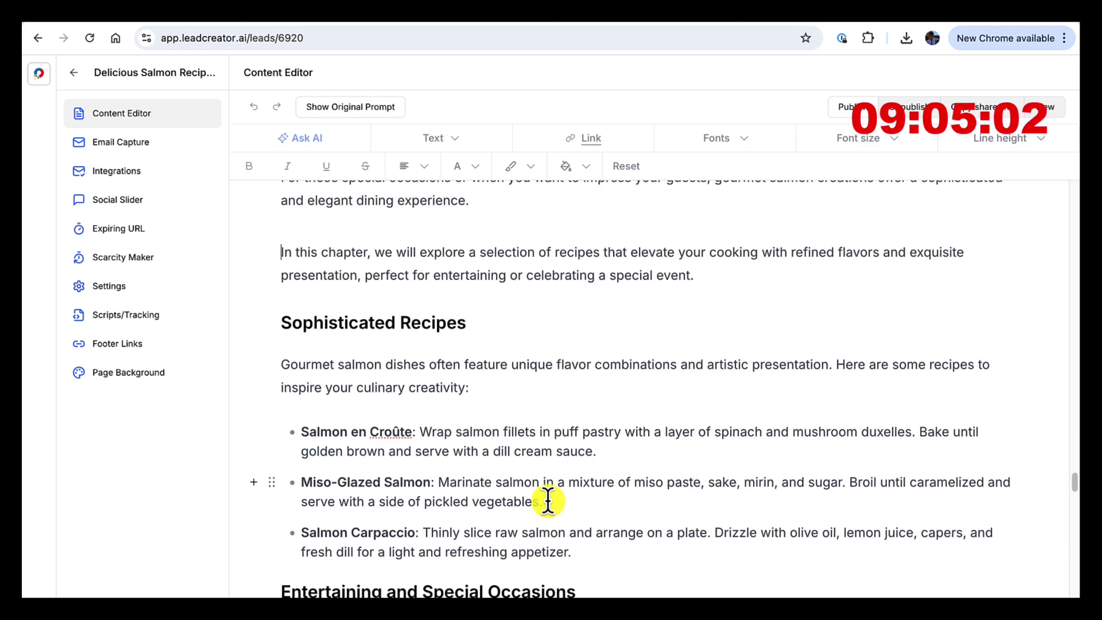
# Review the rest of Chapter 3, from Sophisticated Recipes through the Impressing with Flavor and Presentation tips
pyautogui.scroll(-1, 548, 501)
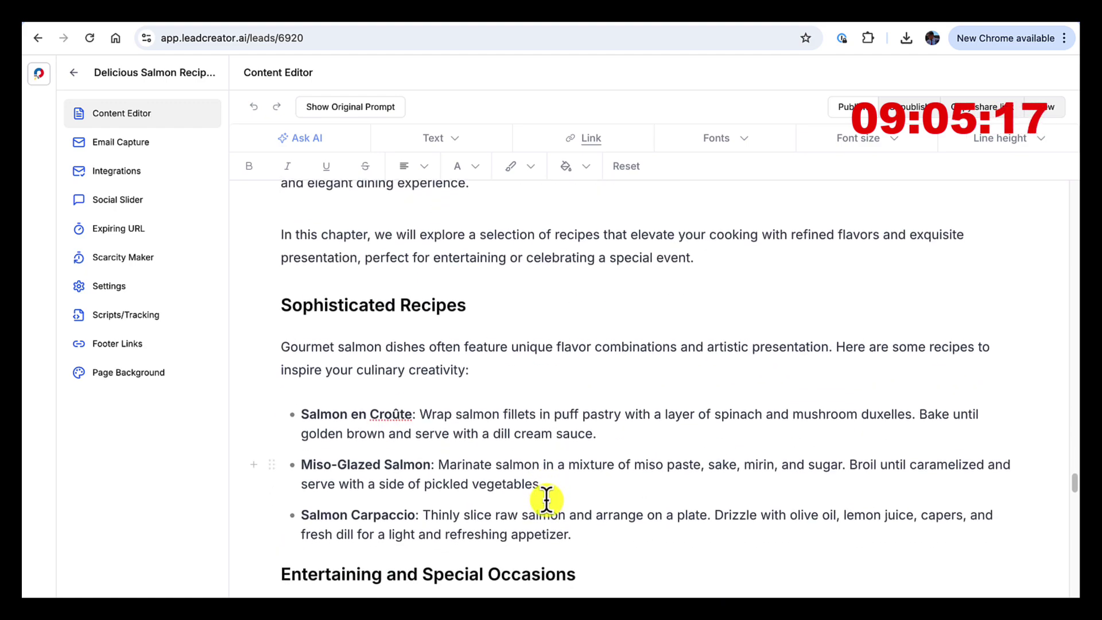
pyautogui.scroll(-2, 455, 414)
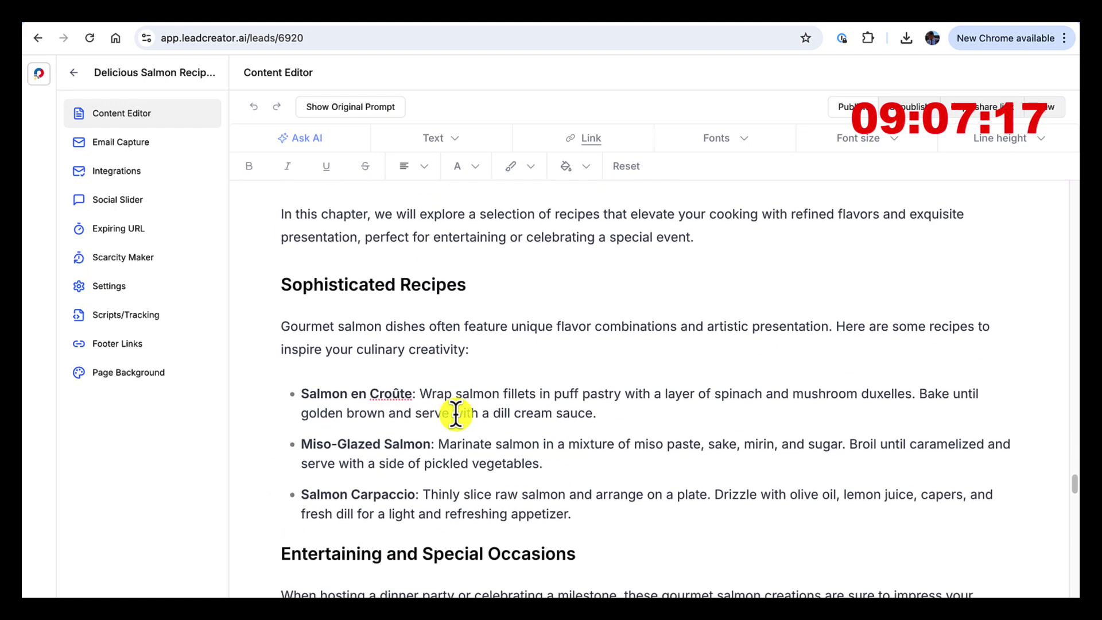
pyautogui.scroll(-10, 455, 413)
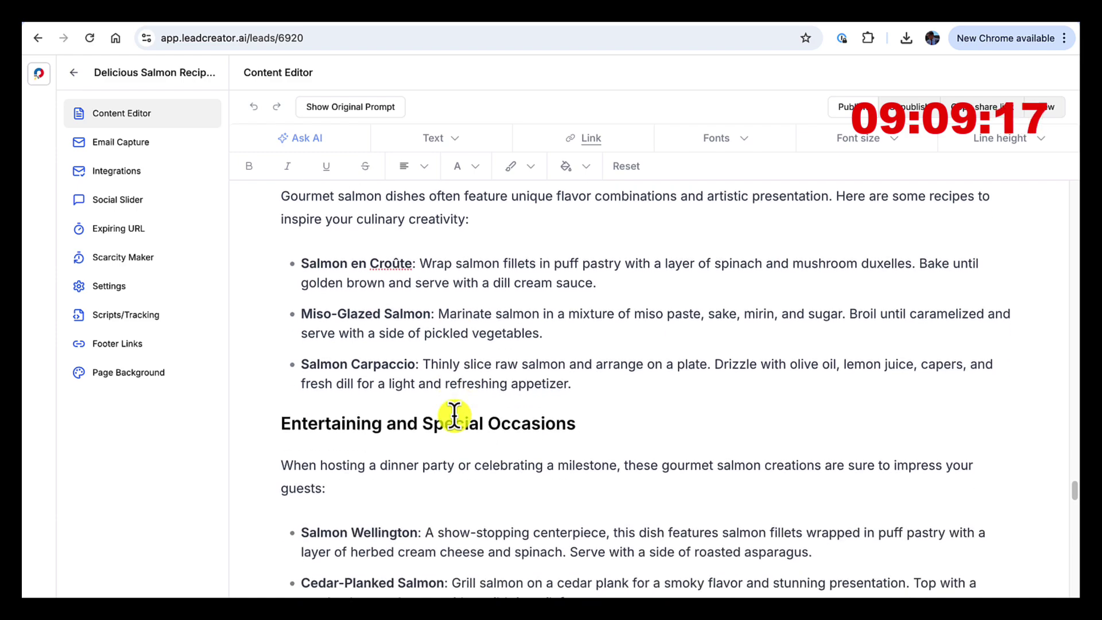
pyautogui.scroll(-12, 455, 413)
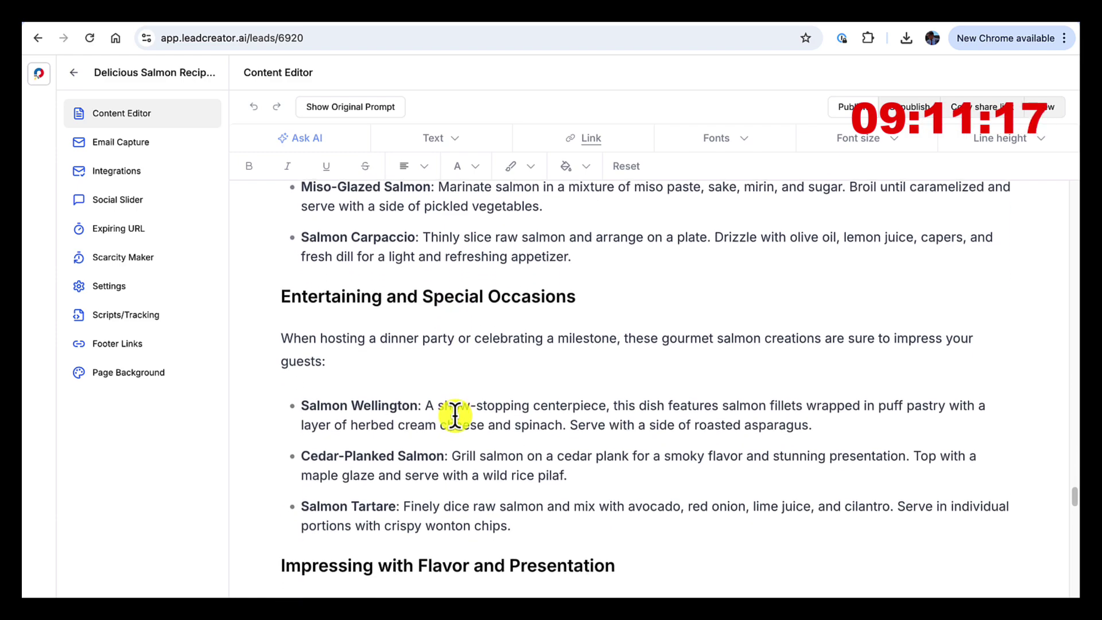
pyautogui.scroll(-7, 455, 414)
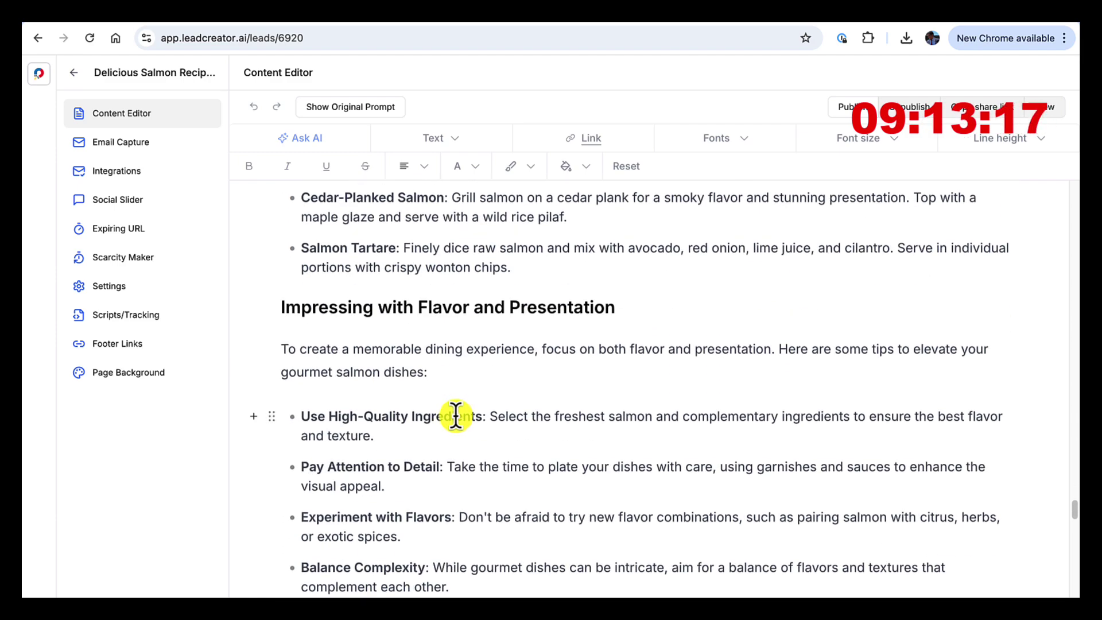
pyautogui.scroll(-4, 457, 415)
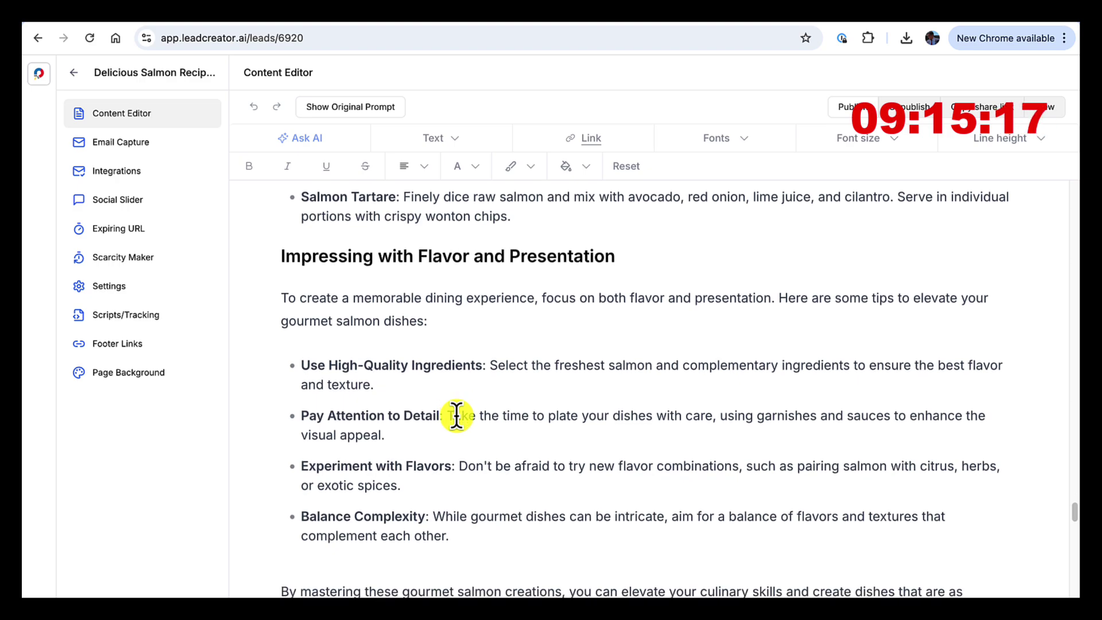
pyautogui.scroll(-19, 456, 414)
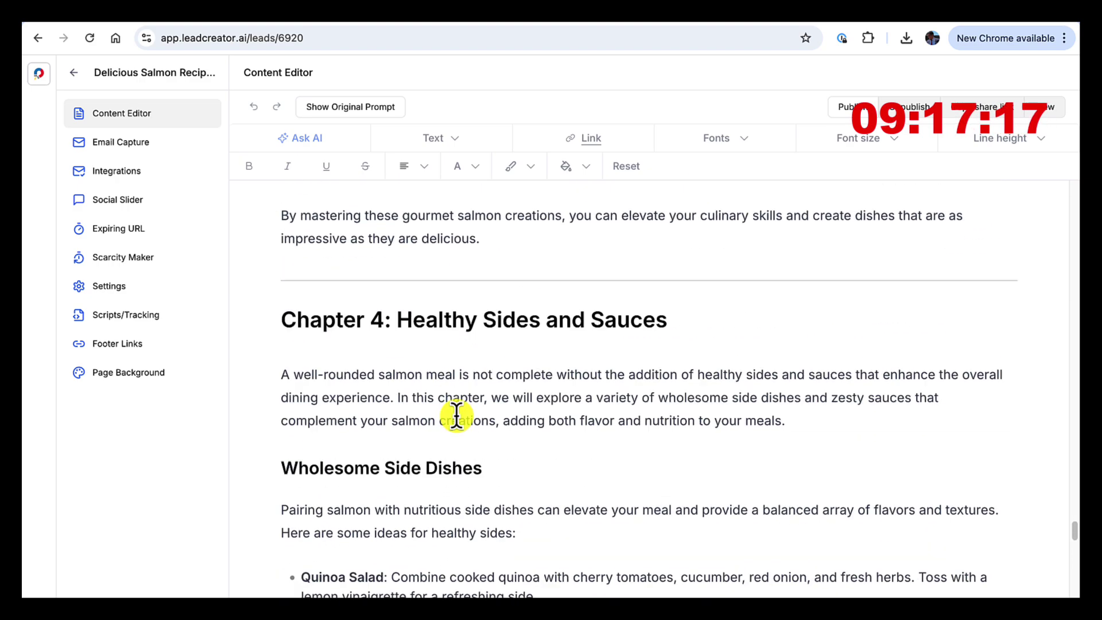
# Insert the image Salmon Dish 5.jpg on a new line below the "Chapter 4: Healthy Sides and Sauces" heading
pyautogui.click(691, 300)
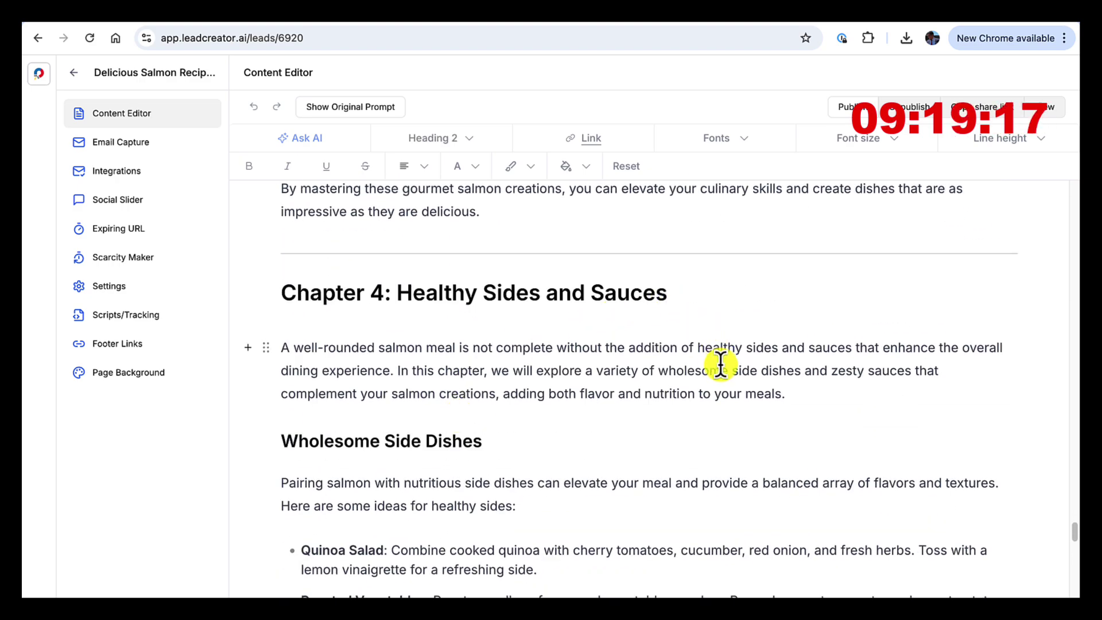
pyautogui.press('Return')
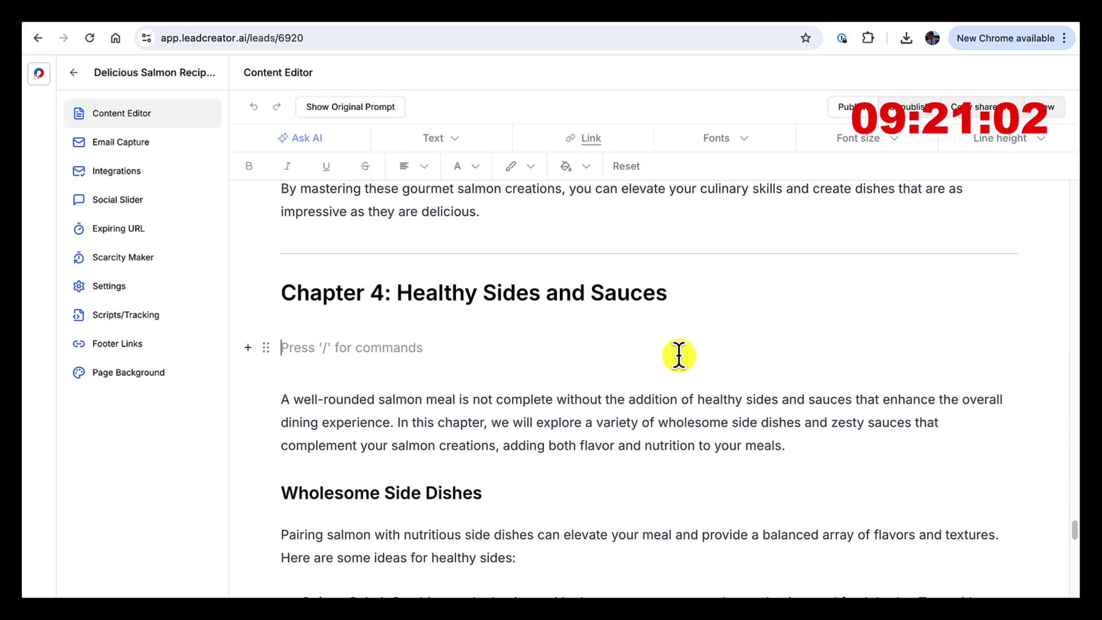
pyautogui.write('/')
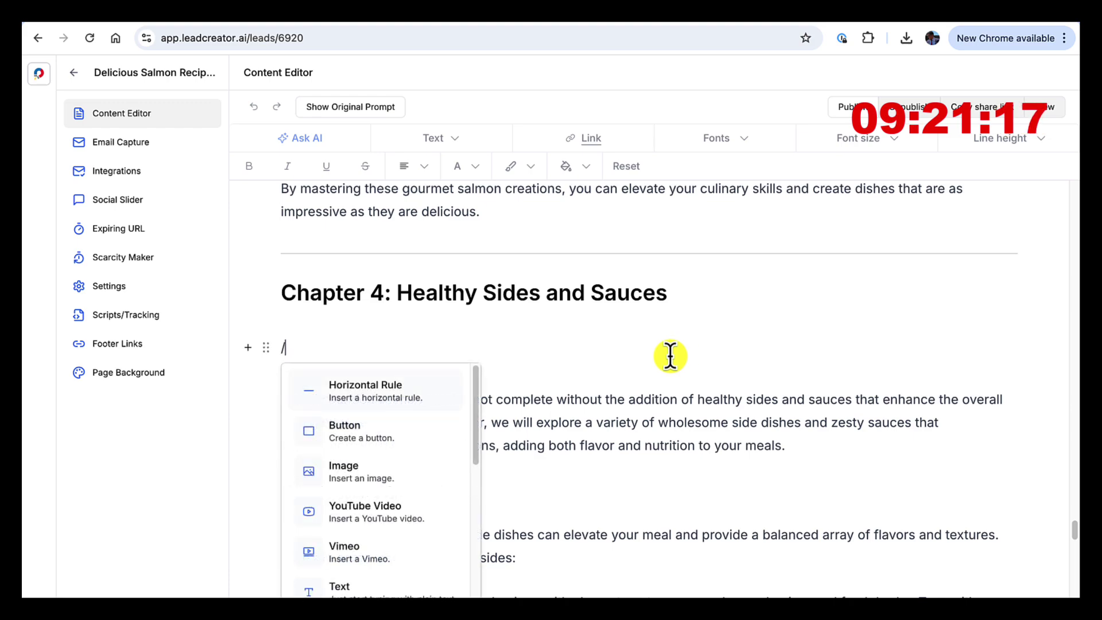
pyautogui.click(342, 475)
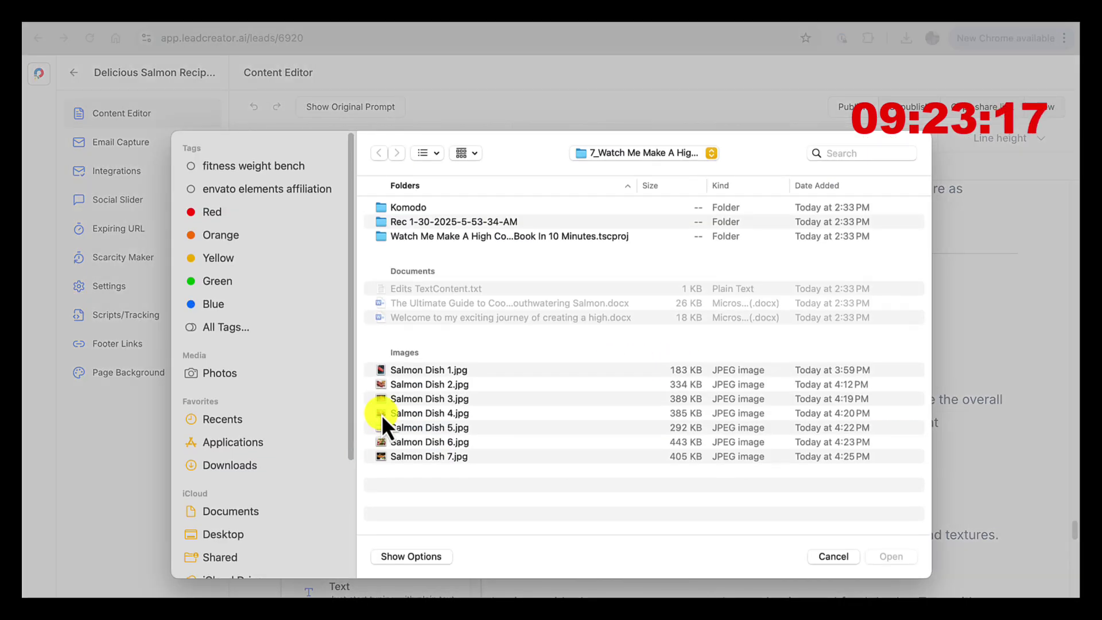
pyautogui.click(400, 427)
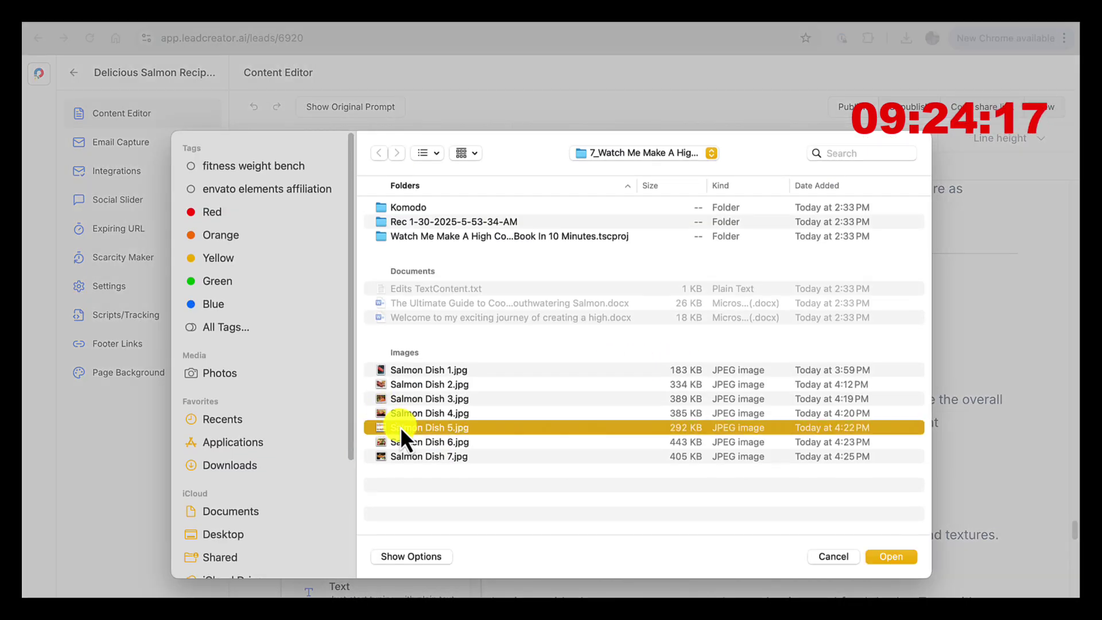
pyautogui.click(897, 562)
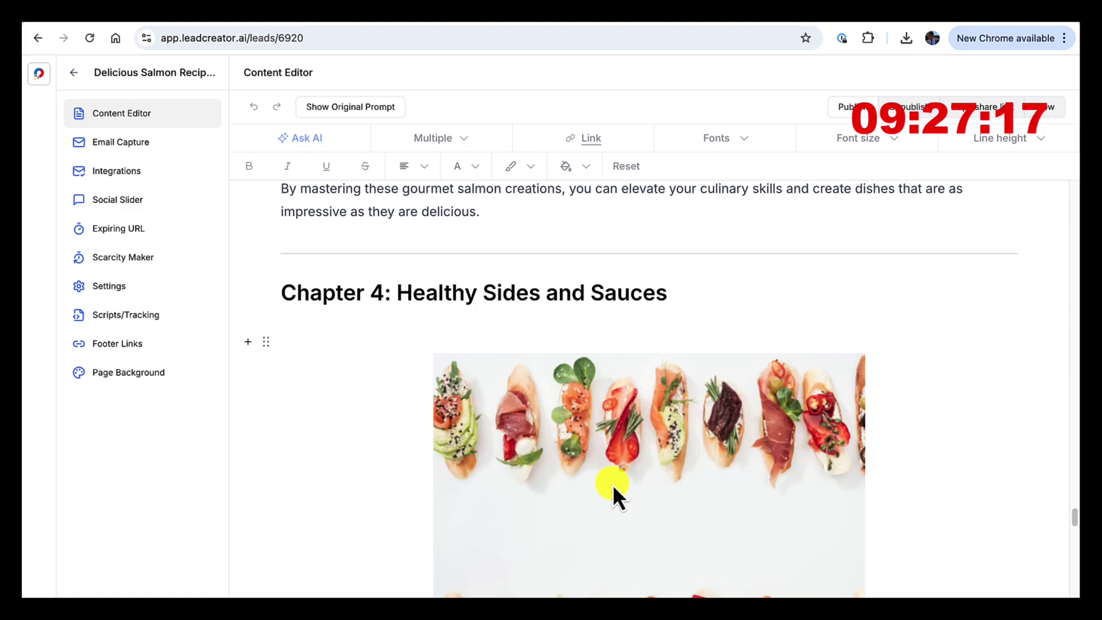
# Shrink the Chapter 4 image slightly, keeping it centred beneath its heading
pyautogui.scroll(-3, 613, 486)
pyautogui.click(636, 350)
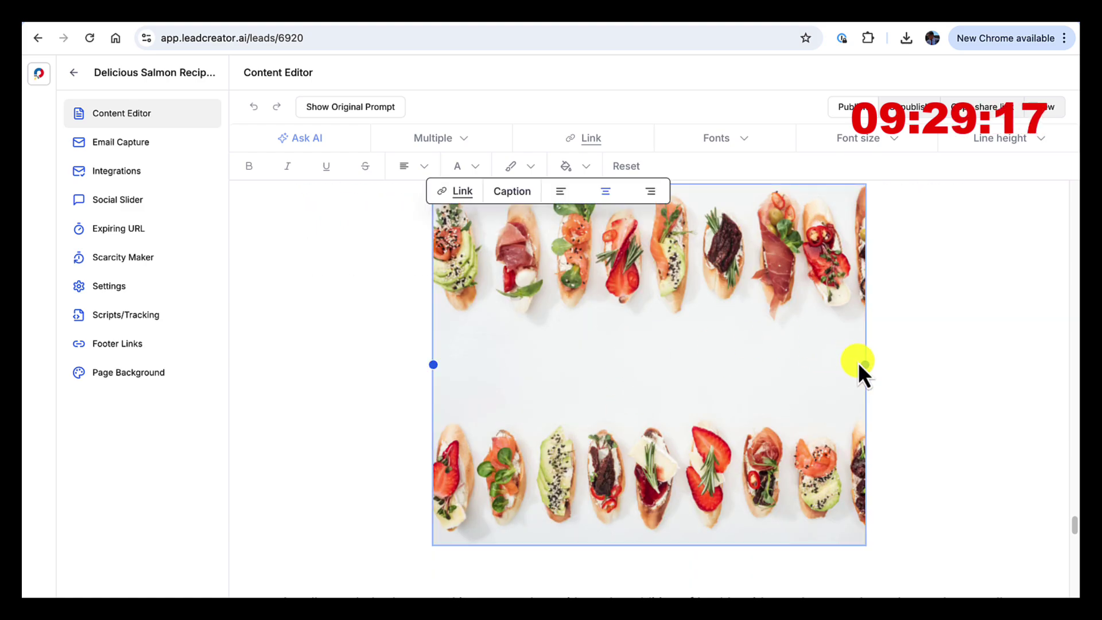
pyautogui.moveTo(859, 366); pyautogui.dragTo(827, 368)
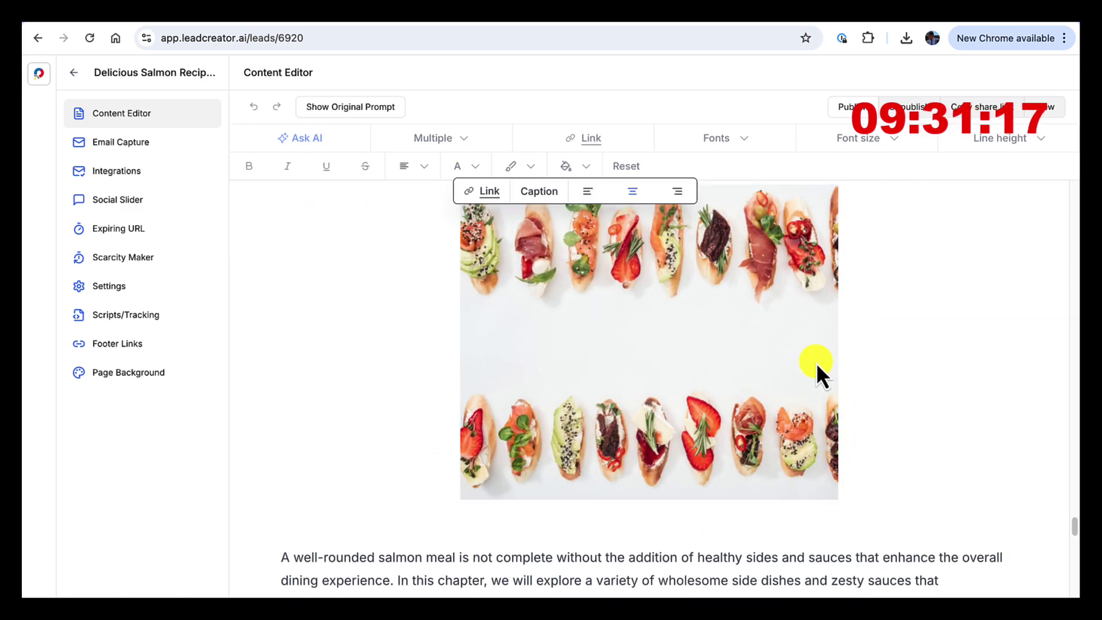
pyautogui.click(948, 383)
# Split the Chapter 4 opening paragraph so that "In this chapter, we will explore a variety" starts a new paragraph
pyautogui.scroll(-2, 947, 382)
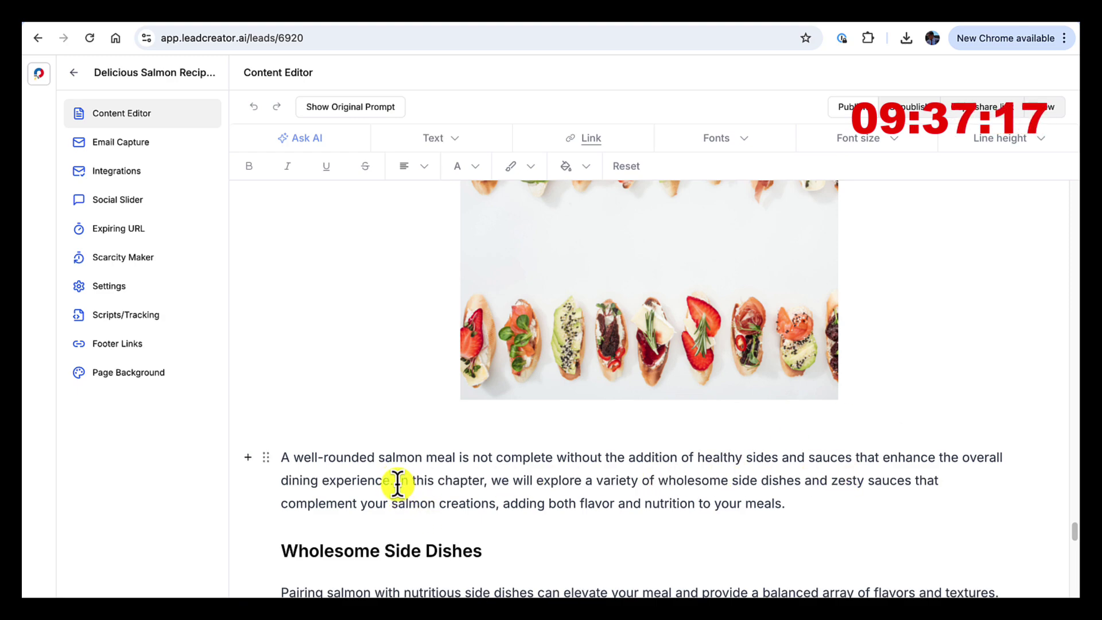
pyautogui.click(397, 480)
pyautogui.press('Return')
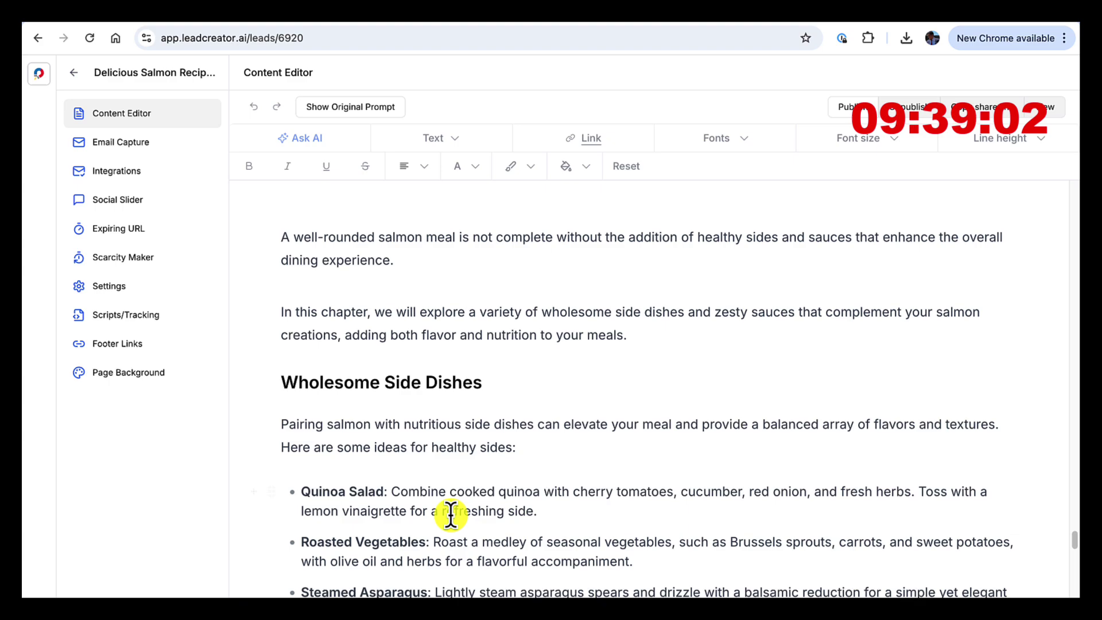
# Insert the image Salmon Dish 6.jpg on a new line below the "Chapter 5: Meal Prep and Storage Tips" heading and shrink it slightly
pyautogui.scroll(-5, 450, 515)
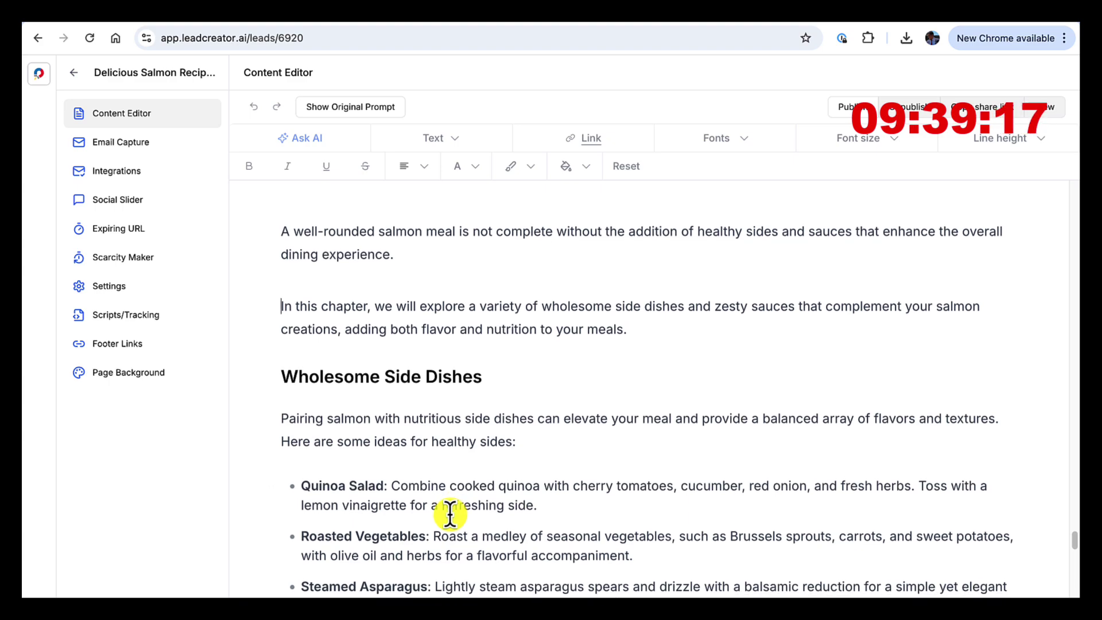
pyautogui.scroll(-15, 450, 515)
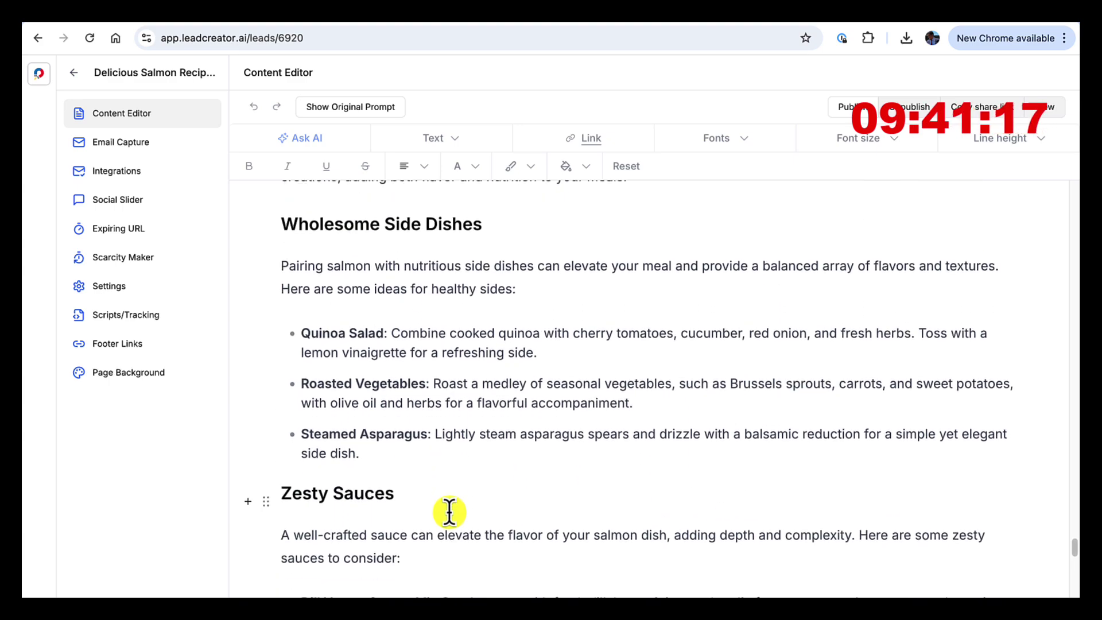
pyautogui.scroll(-5, 450, 513)
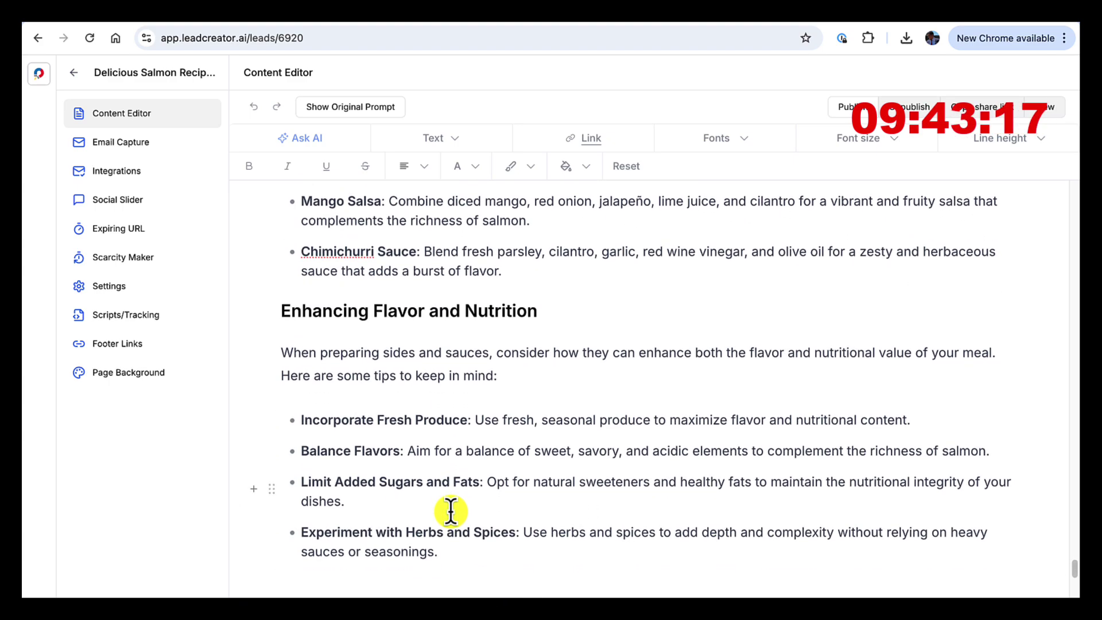
pyautogui.scroll(-13, 450, 513)
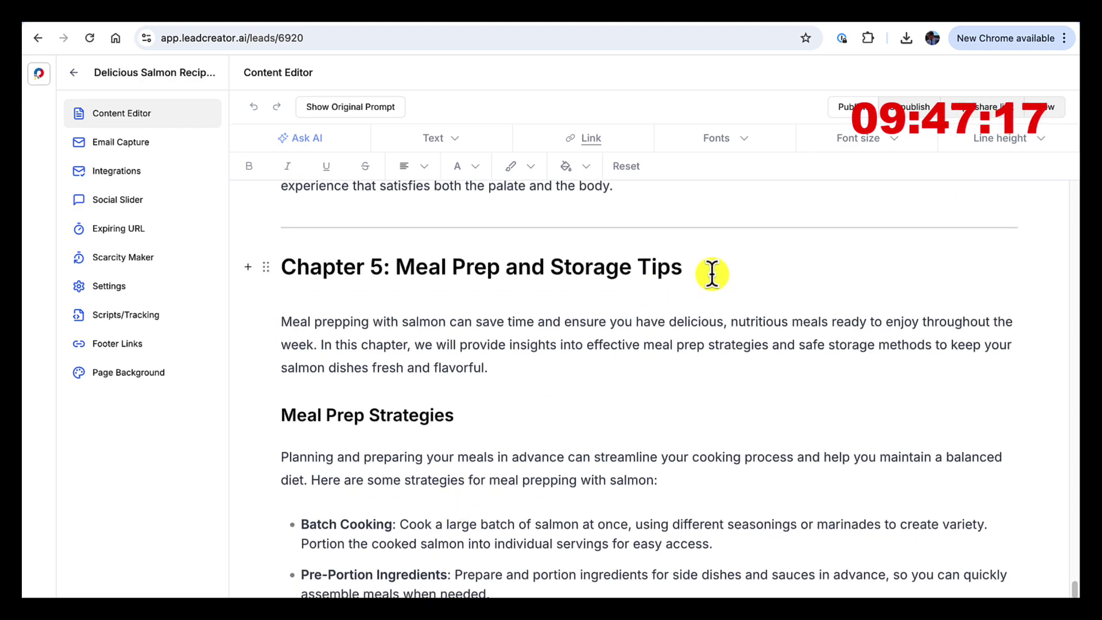
pyautogui.click(708, 273)
pyautogui.press('Return')
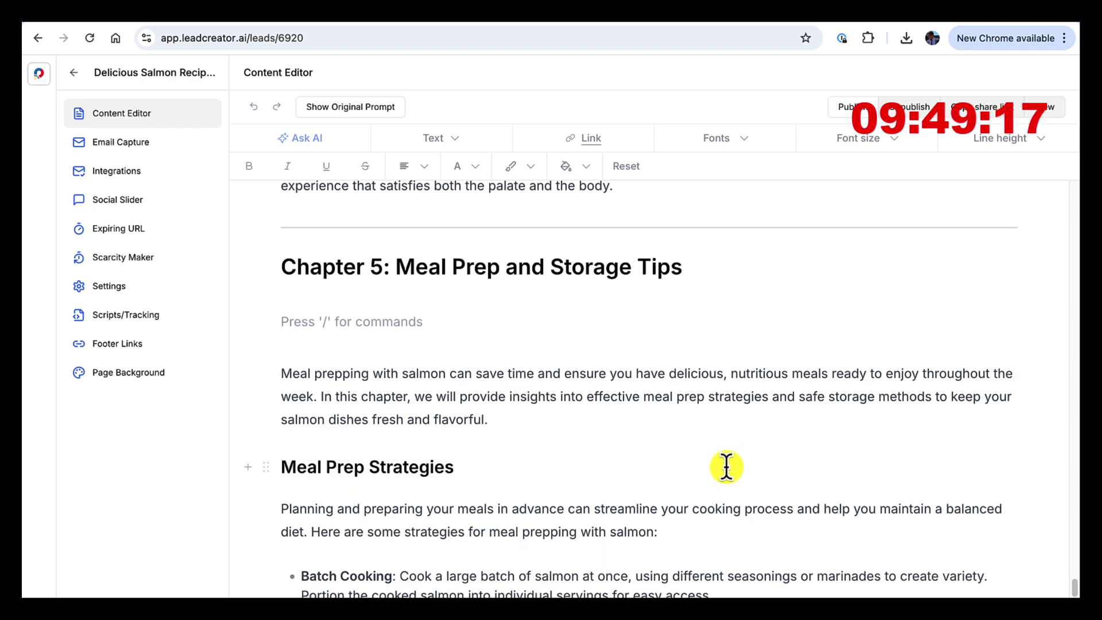
pyautogui.write('/')
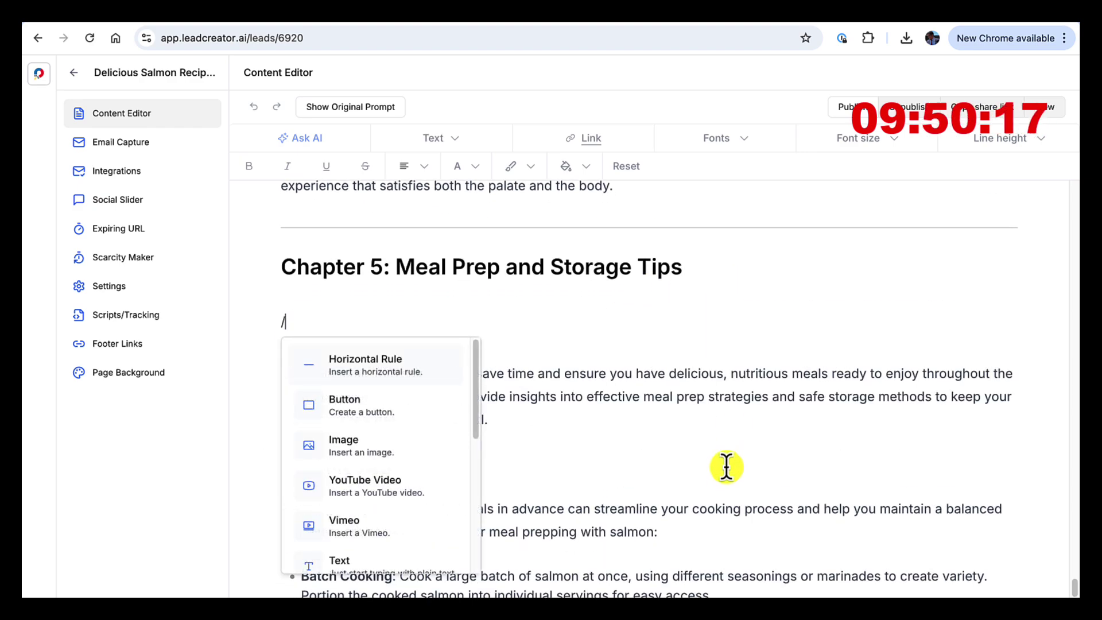
pyautogui.click(369, 443)
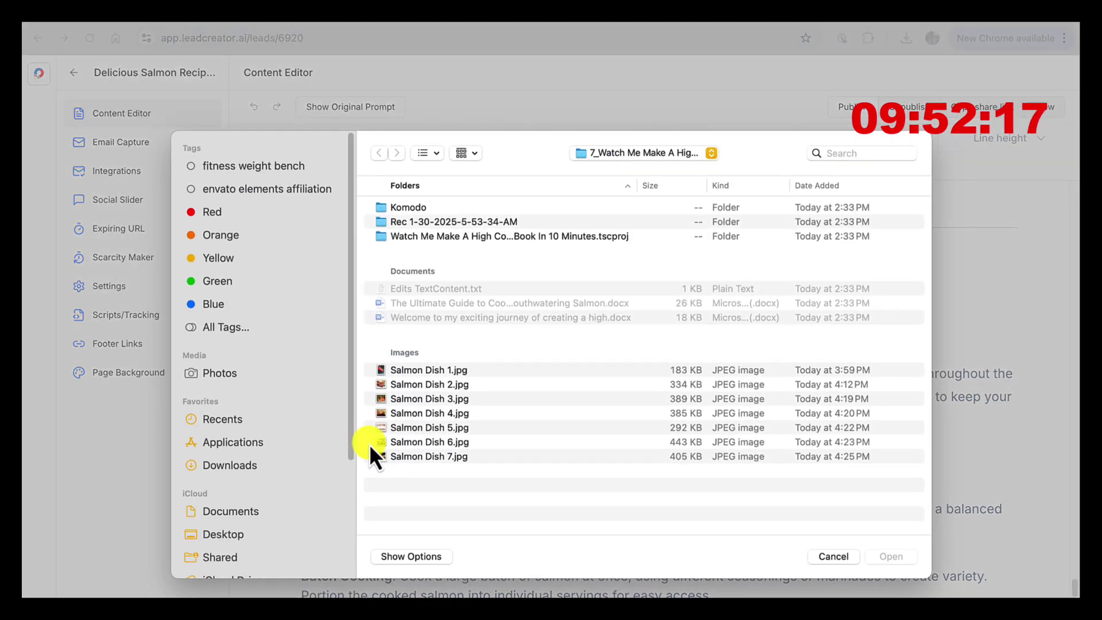
pyautogui.click(422, 444)
pyautogui.click(890, 554)
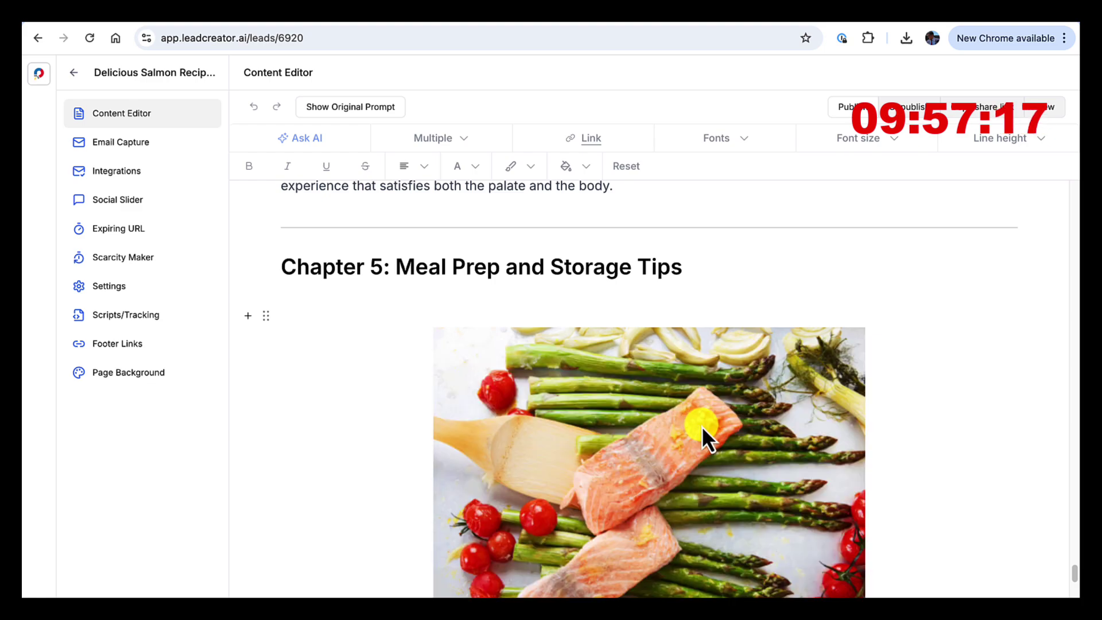
pyautogui.click(759, 468)
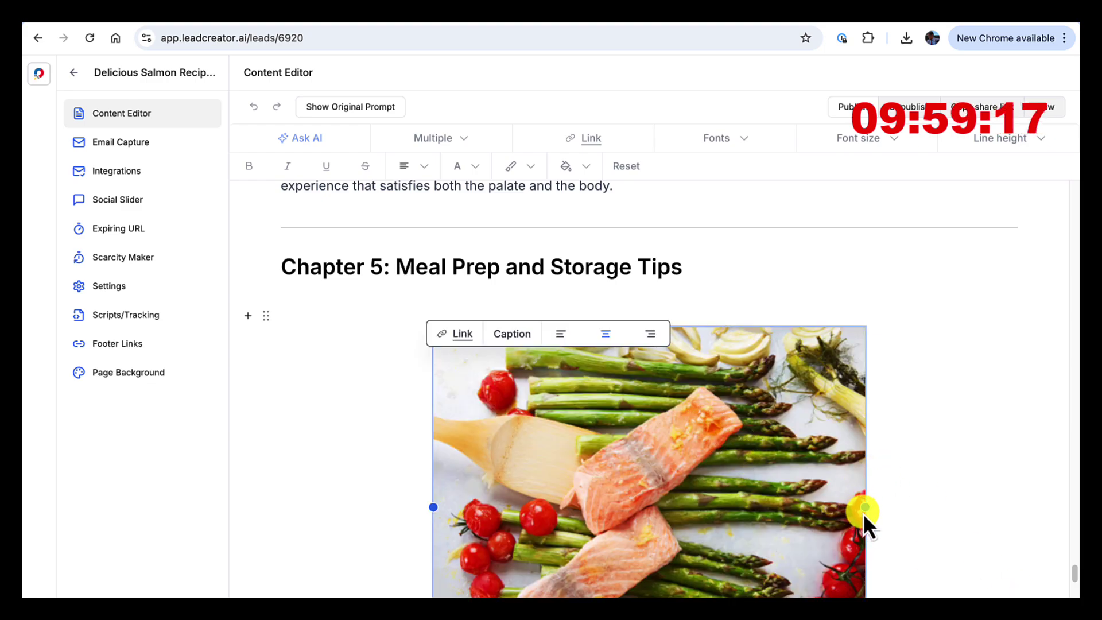
pyautogui.moveTo(864, 508); pyautogui.dragTo(805, 498)
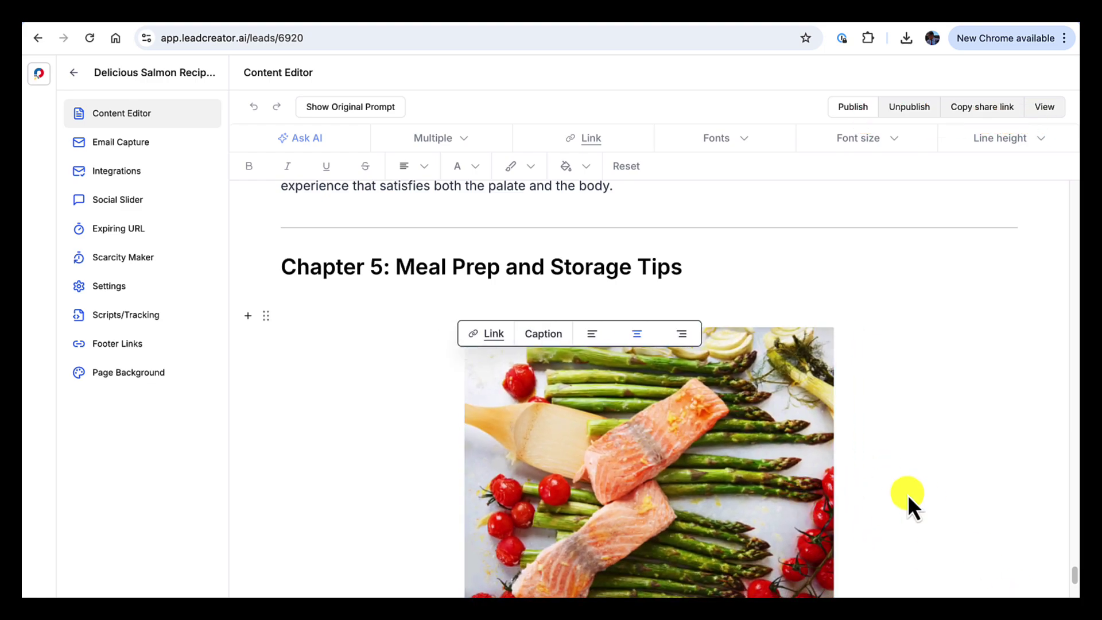
# Split the Chapter 5 opening paragraph so that "In this chapter, we will provide insights" starts a new paragraph
pyautogui.scroll(-5, 908, 491)
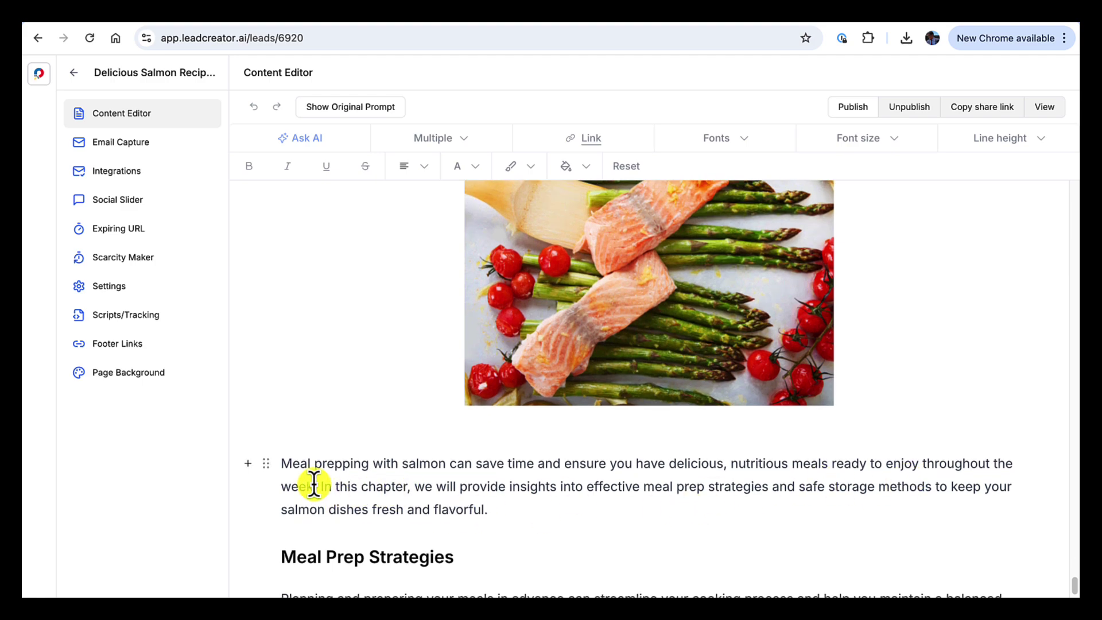
pyautogui.click(321, 485)
pyautogui.press('Return')
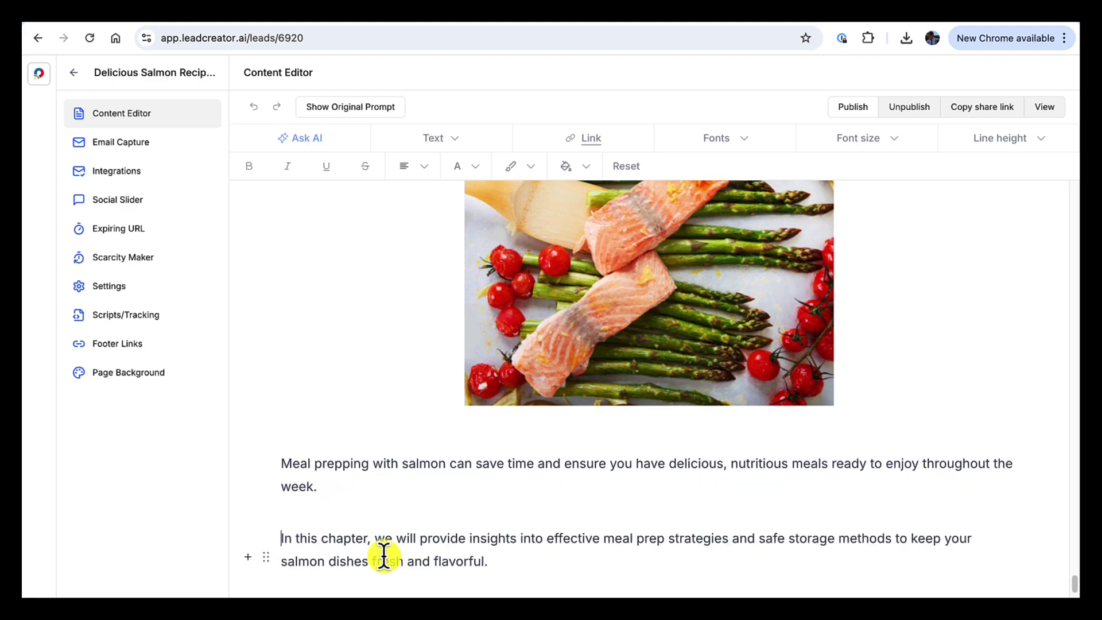
# Insert the image Salmon Dish 7.jpg on a new line directly below the "Conclusion" heading
pyautogui.scroll(-6, 471, 539)
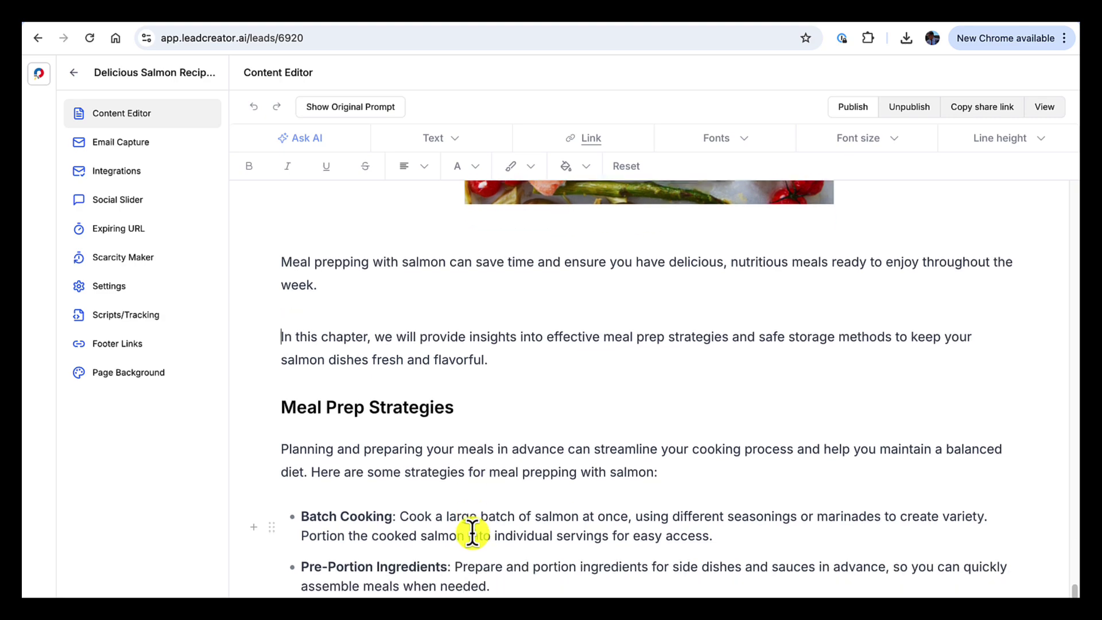
pyautogui.scroll(-5, 471, 533)
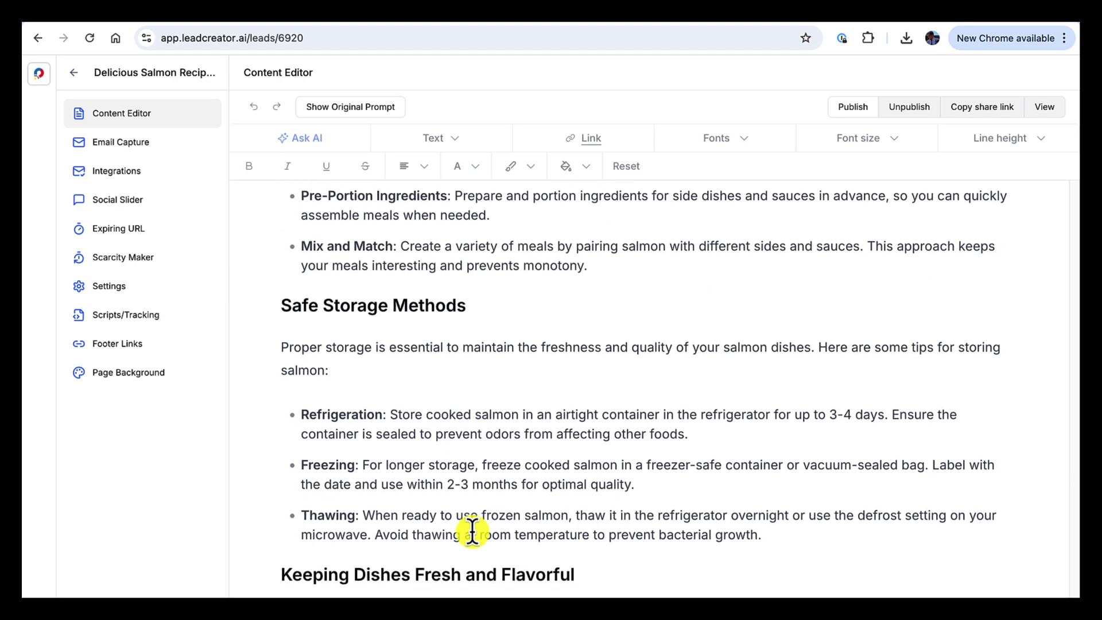
pyautogui.scroll(-3, 473, 528)
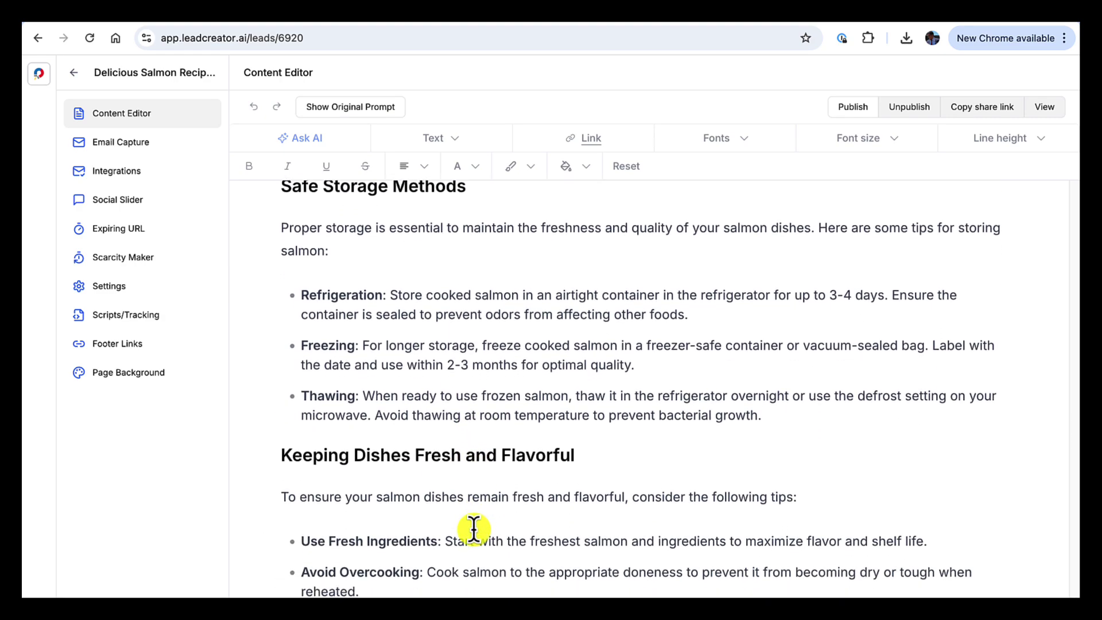
pyautogui.scroll(-4, 473, 528)
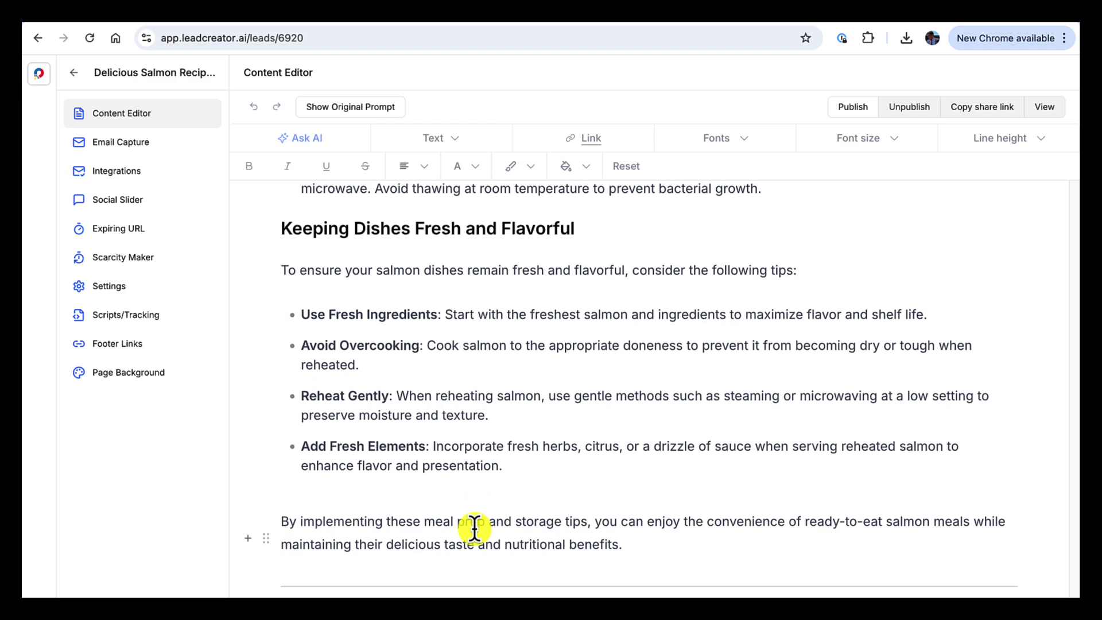
pyautogui.scroll(-4, 473, 527)
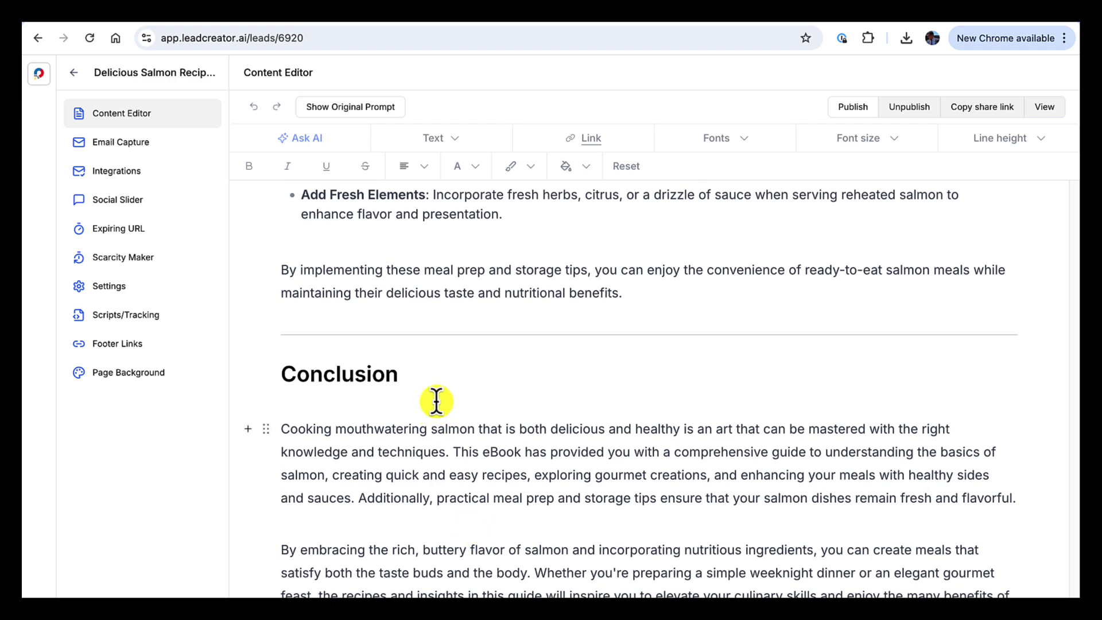
pyautogui.click(423, 376)
pyautogui.press('Return')
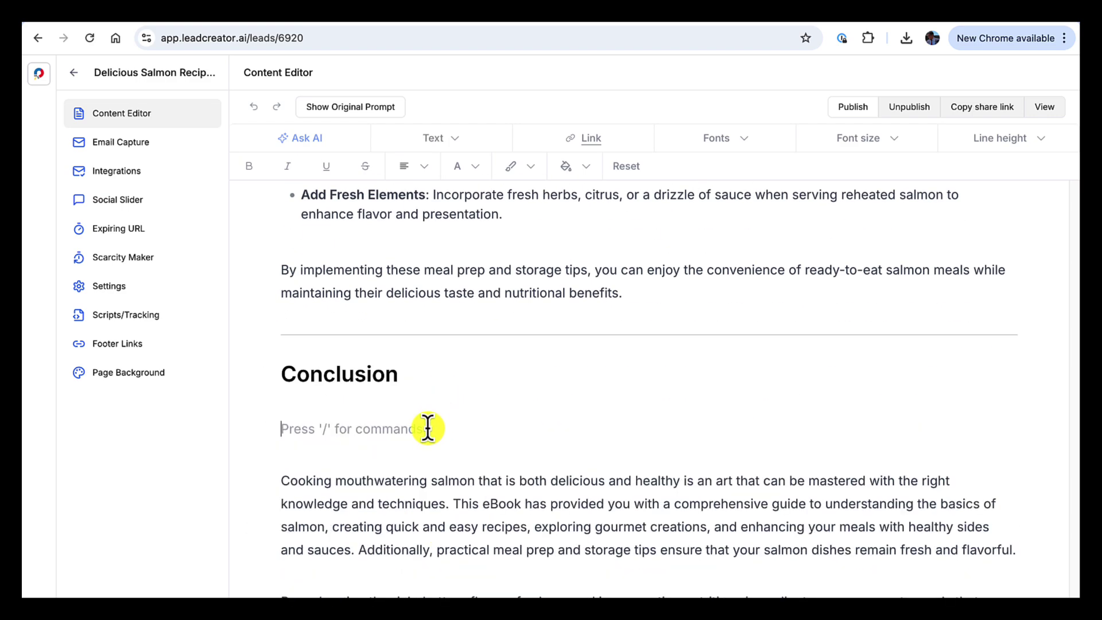
pyautogui.write('/')
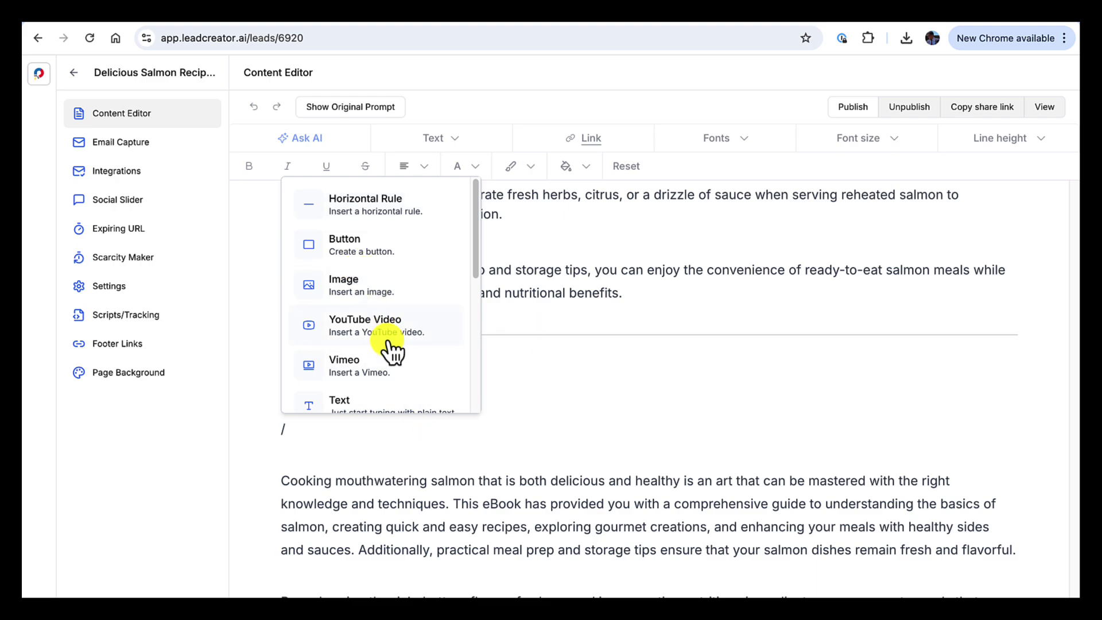
pyautogui.click(368, 293)
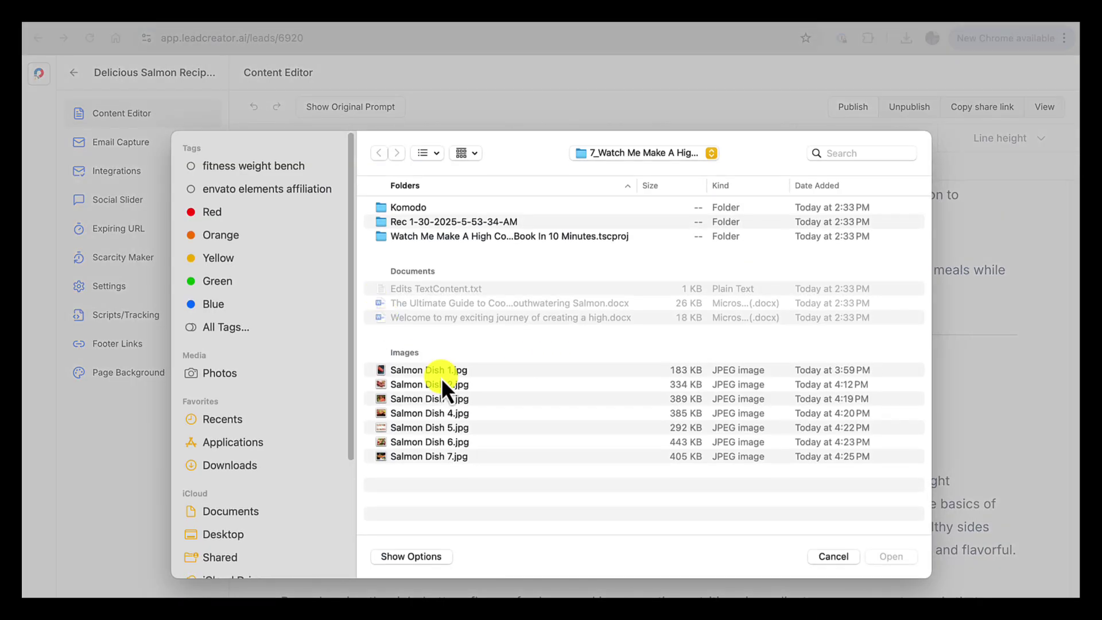
pyautogui.click(437, 458)
pyautogui.click(896, 556)
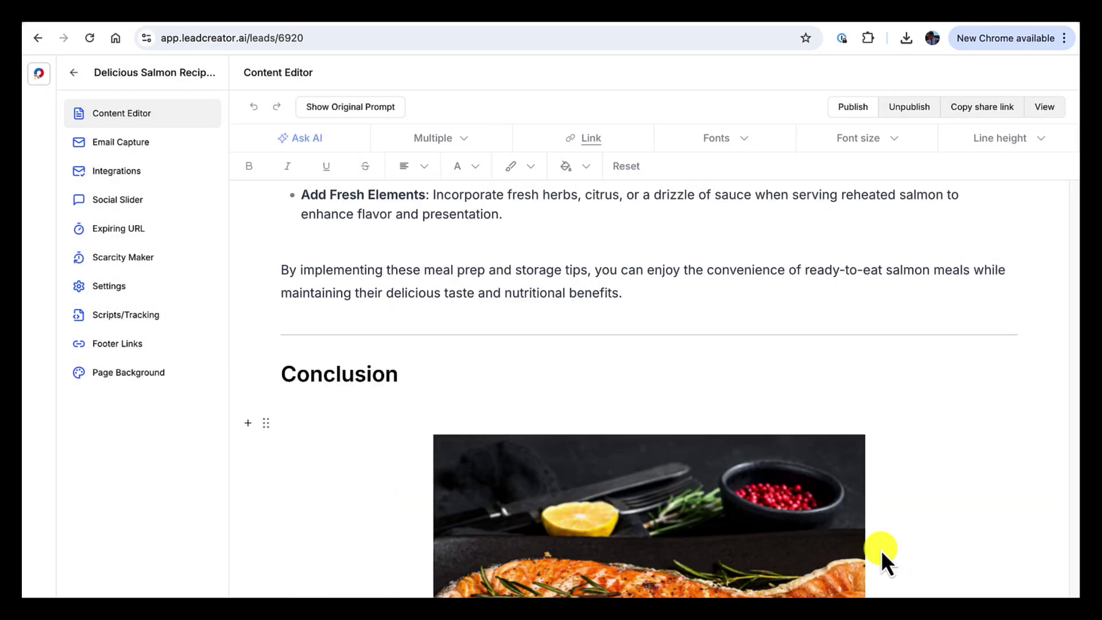
# Split the Conclusion's opening paragraph so that "This eBook has provided you" and "Additionally, practical meal prep" each start a new paragraph
pyautogui.scroll(-5, 867, 520)
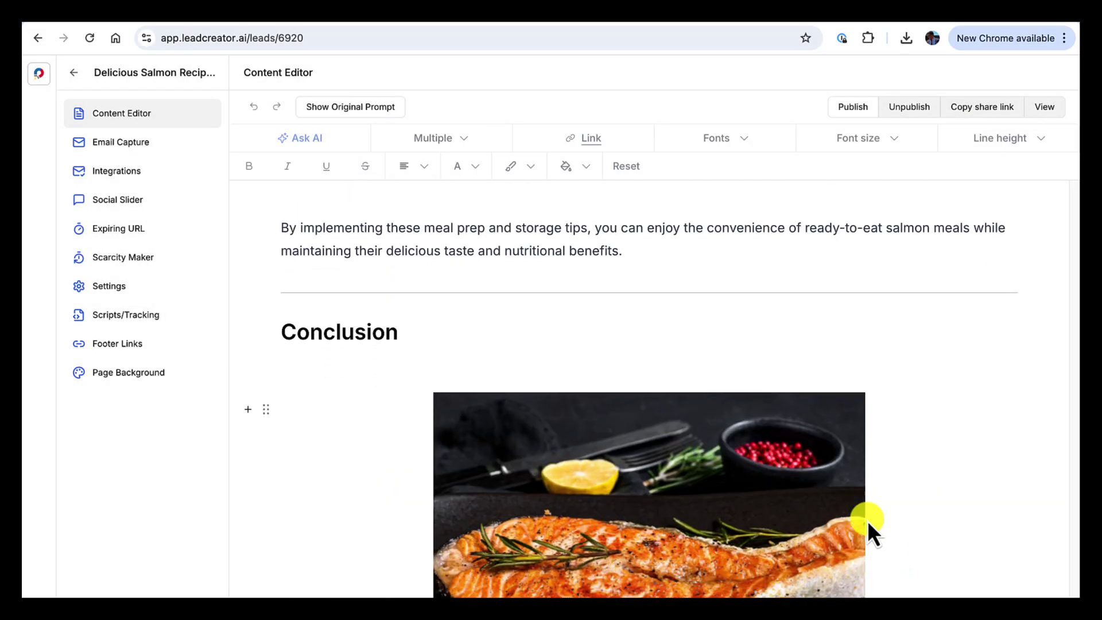
pyautogui.scroll(-5, 867, 520)
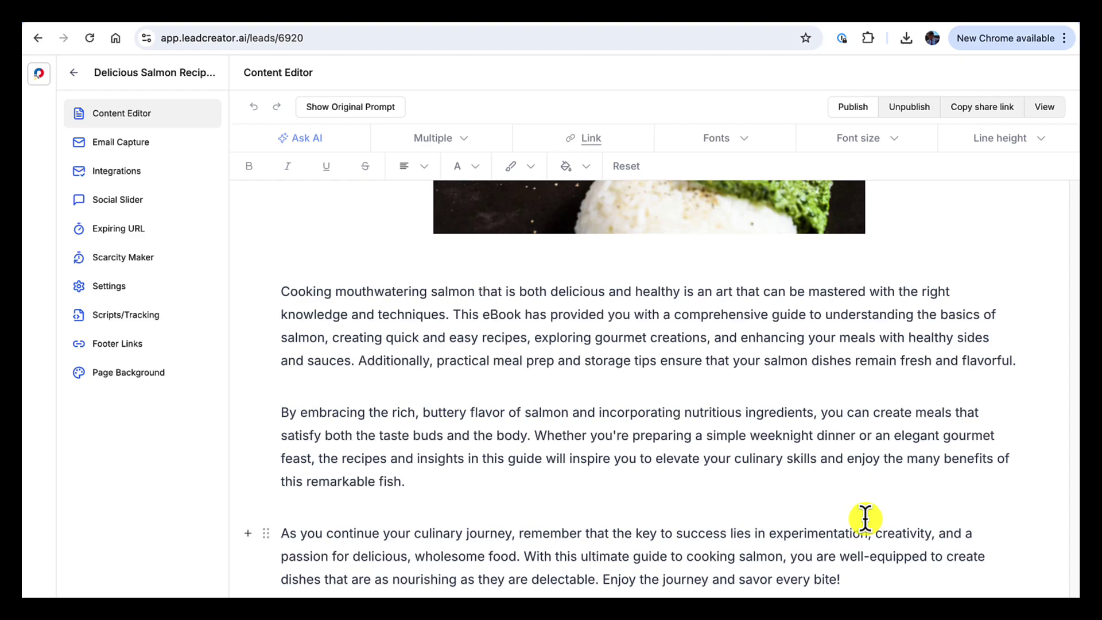
pyautogui.scroll(2, 866, 519)
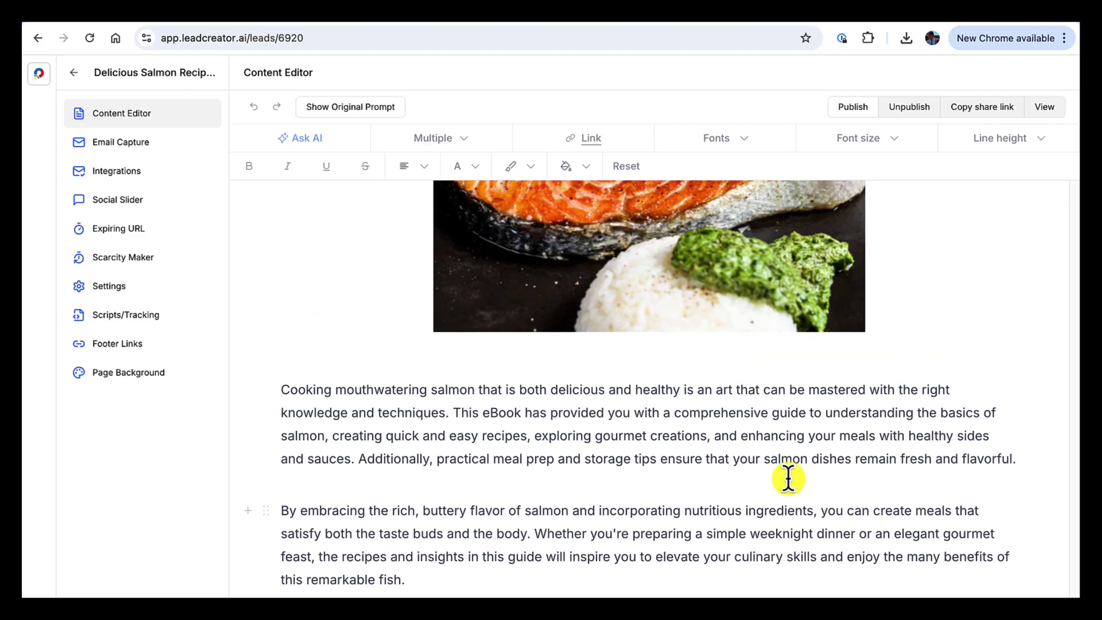
pyautogui.click(454, 410)
pyautogui.press('Return')
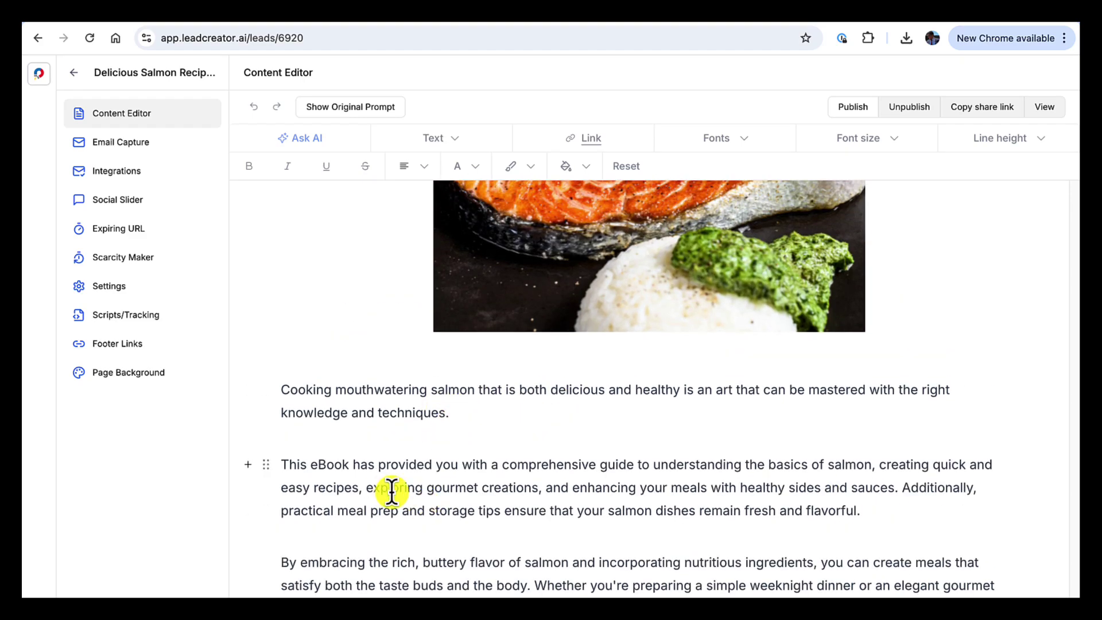
pyautogui.click(904, 489)
pyautogui.press('Return')
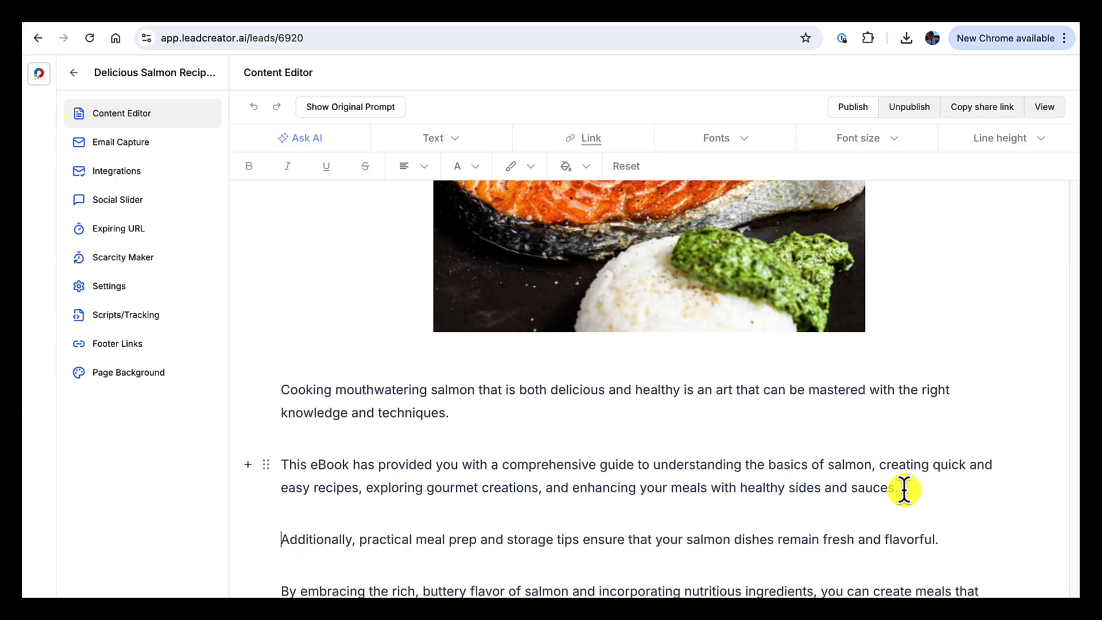
# Split the Conclusion paragraph beginning "By embracing the rich" so that "Whether you're preparing a simple weeknight dinner" starts a new paragraph
pyautogui.scroll(-2, 797, 511)
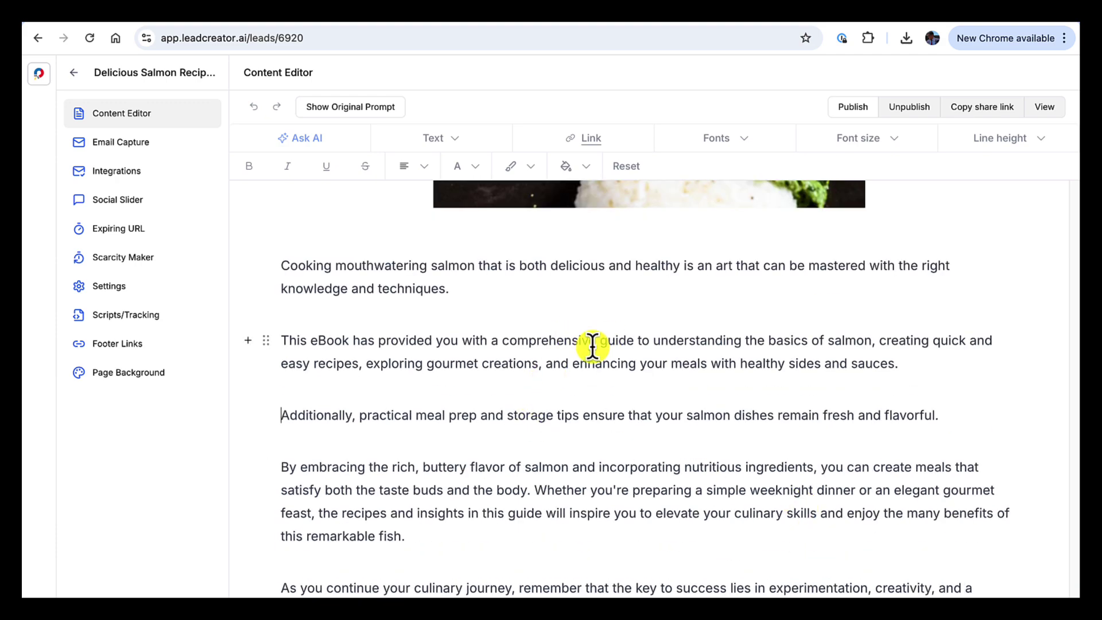
pyautogui.click(535, 490)
pyautogui.press('Return')
pyautogui.scroll(-1, 534, 485)
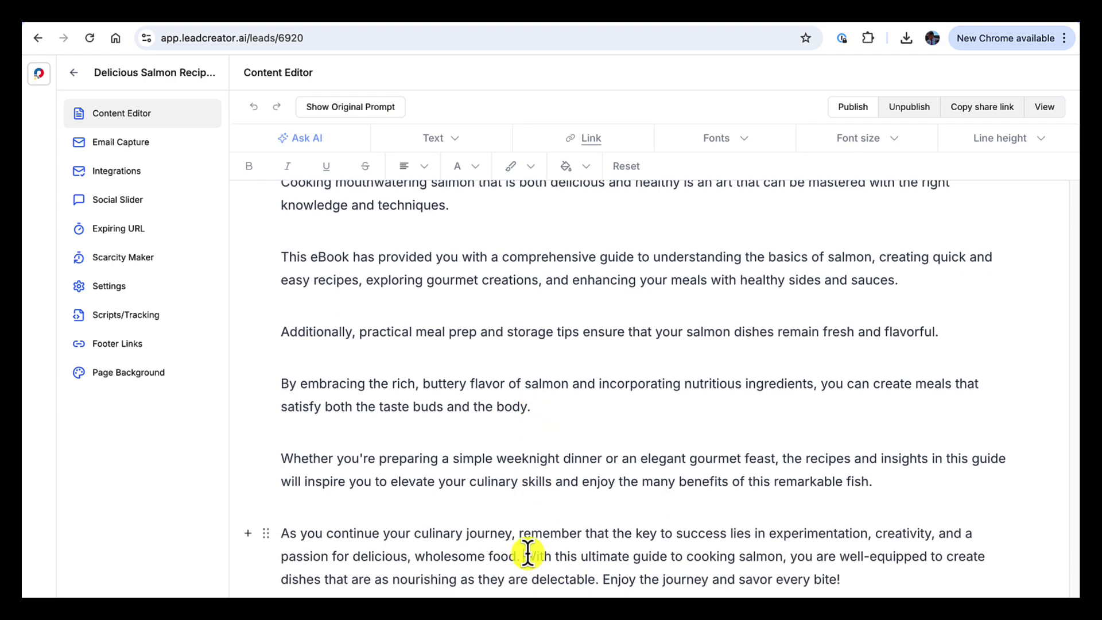
pyautogui.scroll(10, 529, 555)
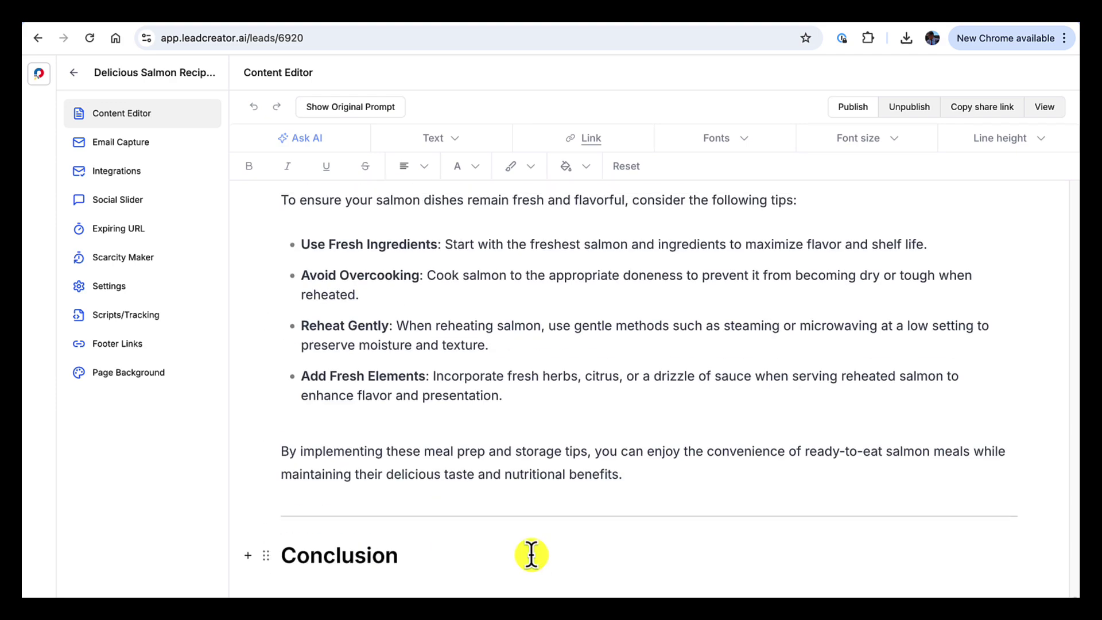
pyautogui.scroll(4, 531, 556)
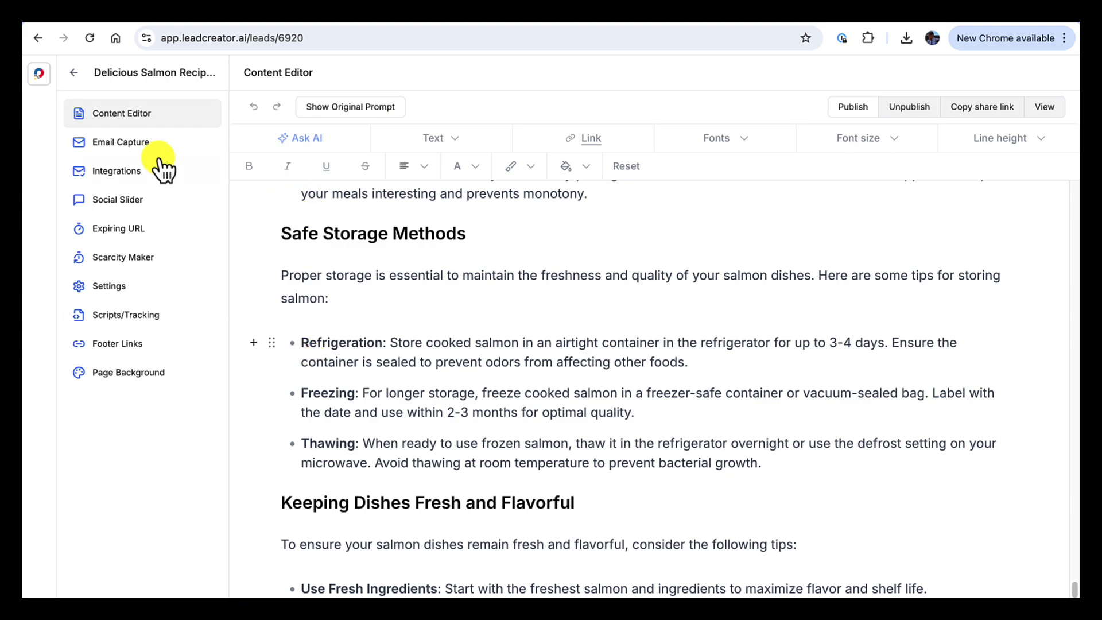
# Open the Email Capture editor and examine the available form template presets
pyautogui.click(136, 155)
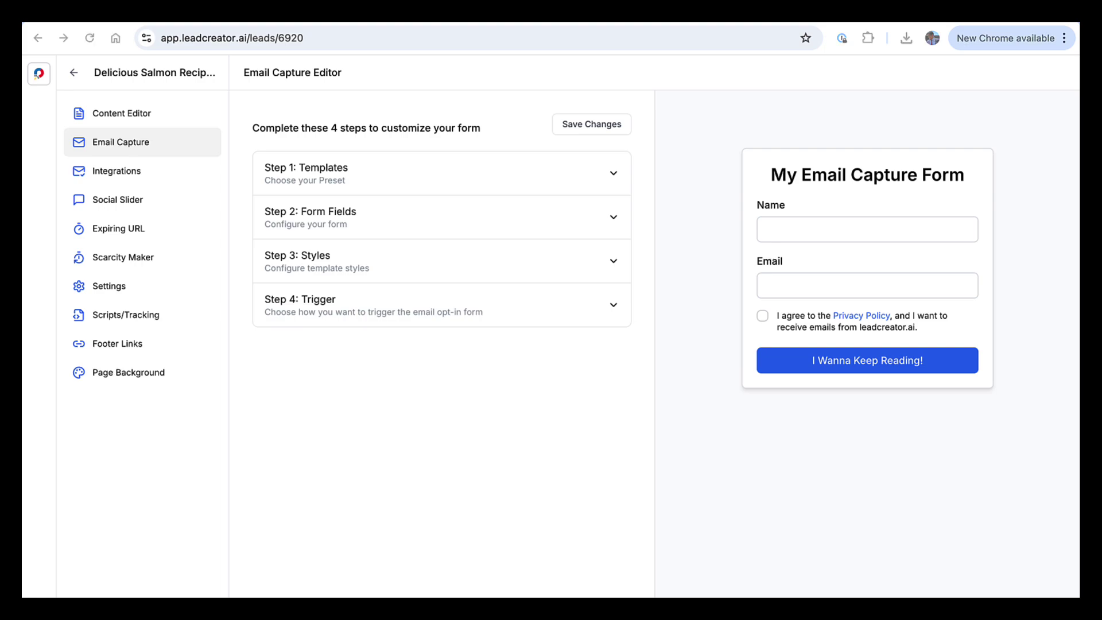
pyautogui.click(317, 443)
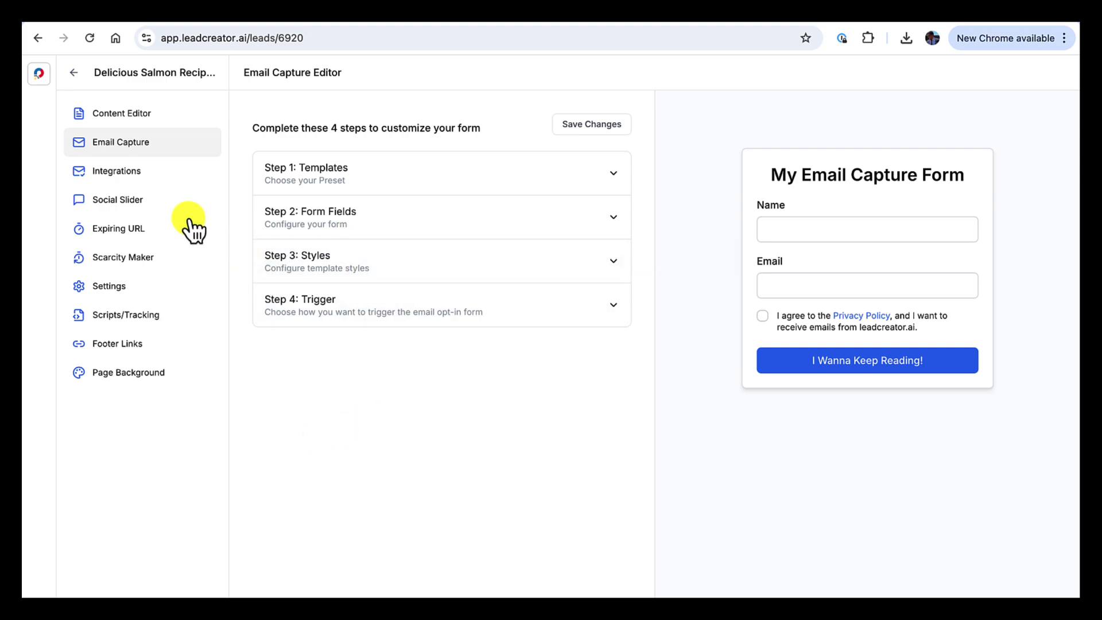
pyautogui.click(418, 171)
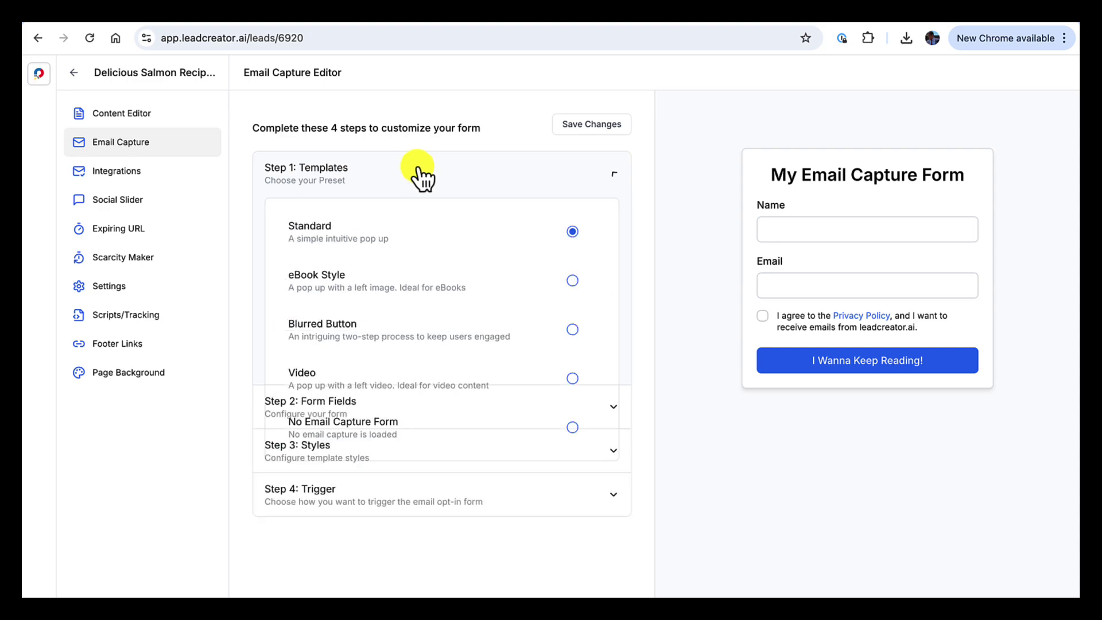
pyautogui.click(419, 172)
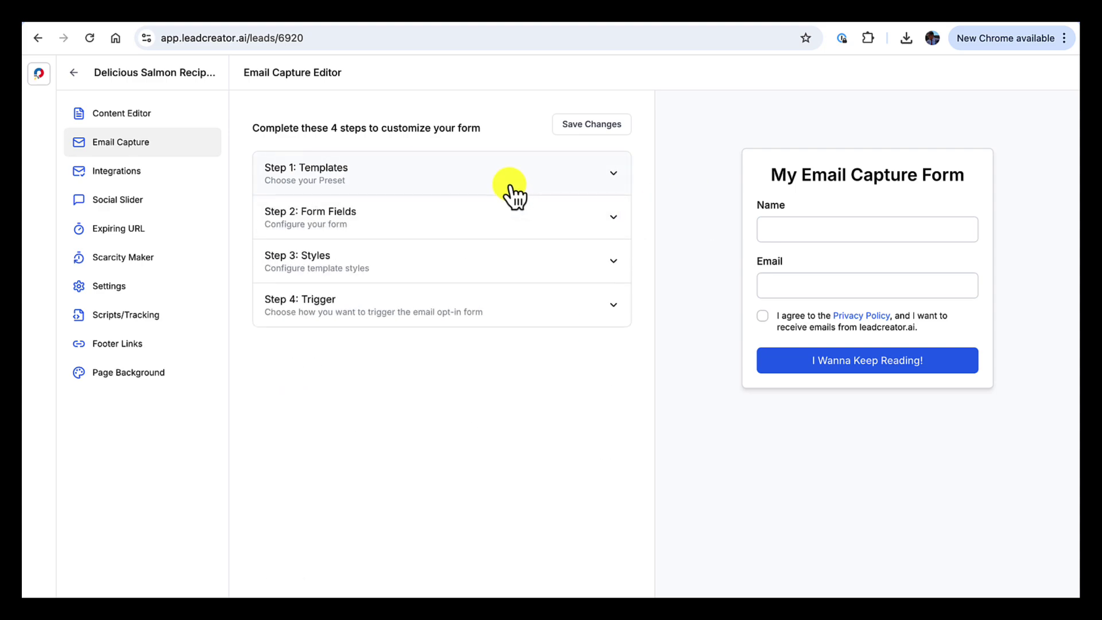
# Change the email capture form's title to "Opt in to see the rest"
pyautogui.click(514, 234)
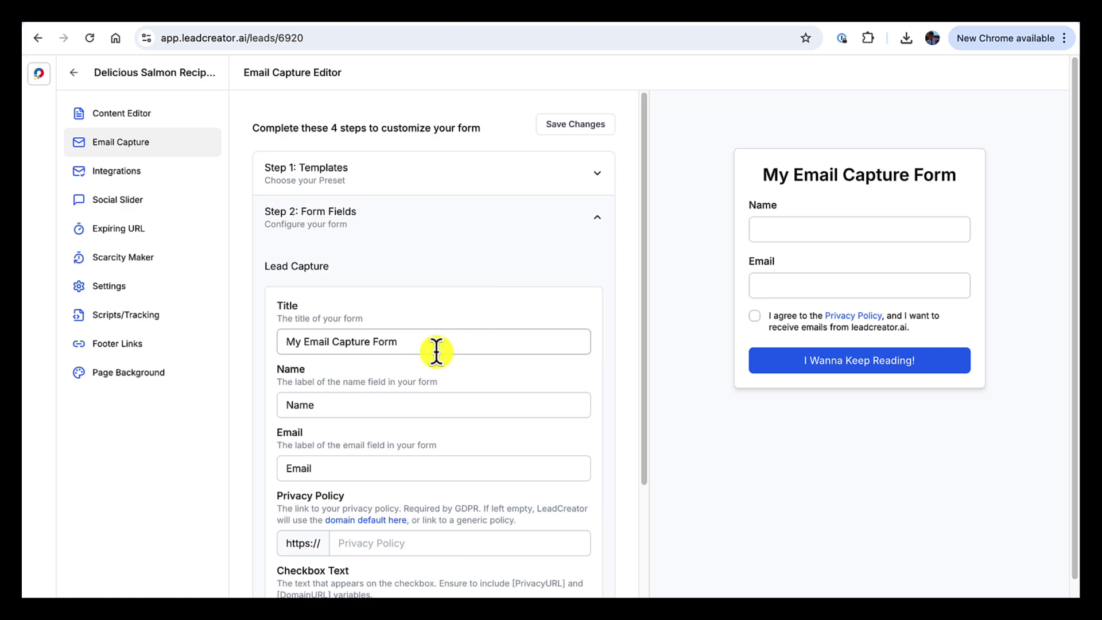
pyautogui.click(420, 341)
pyautogui.moveTo(421, 341); pyautogui.dragTo(281, 346)
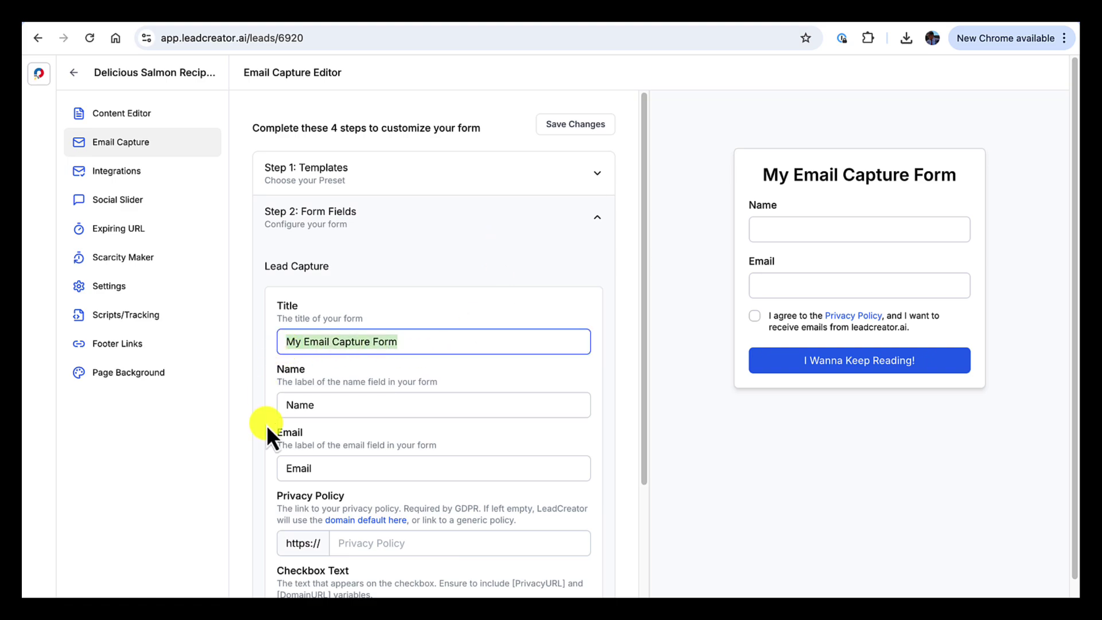
pyautogui.moveTo(308, 595)
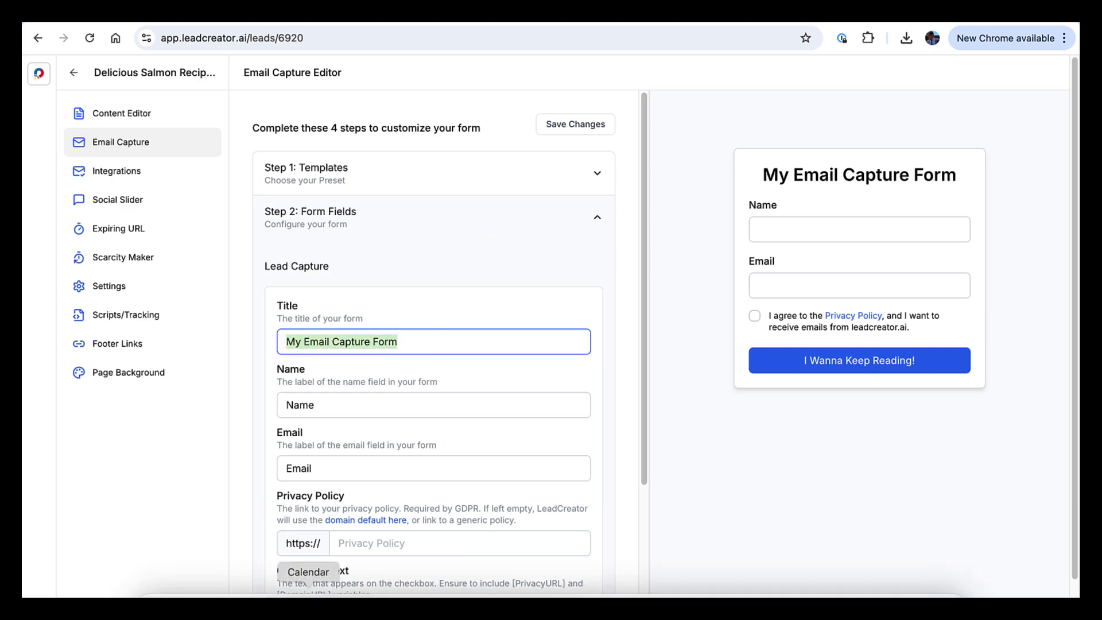
pyautogui.write('Opt in to')
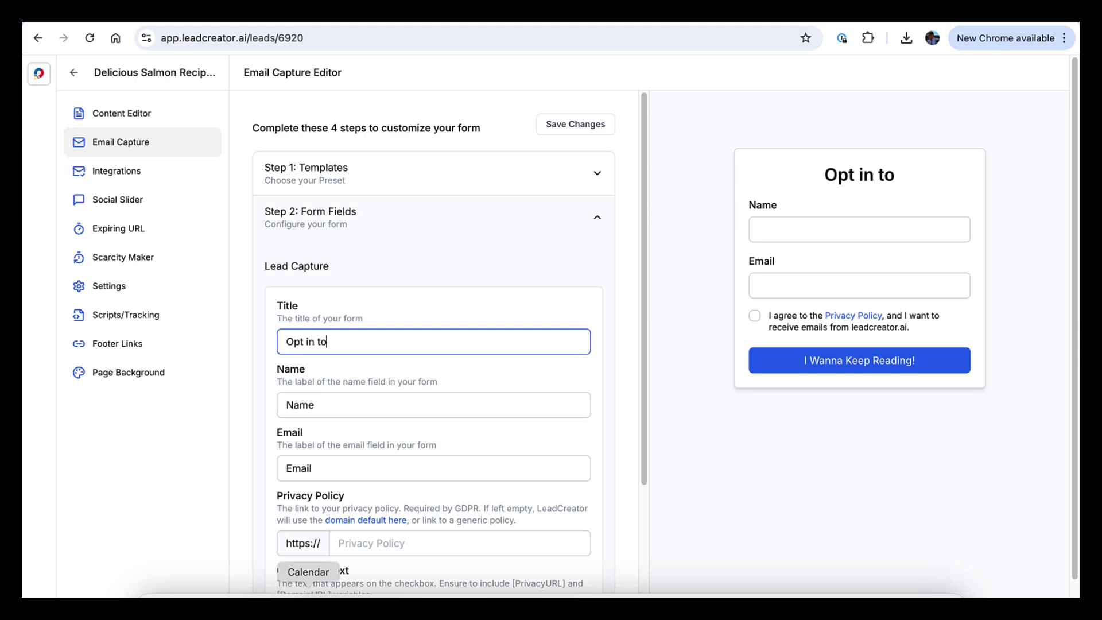
pyautogui.write('se')
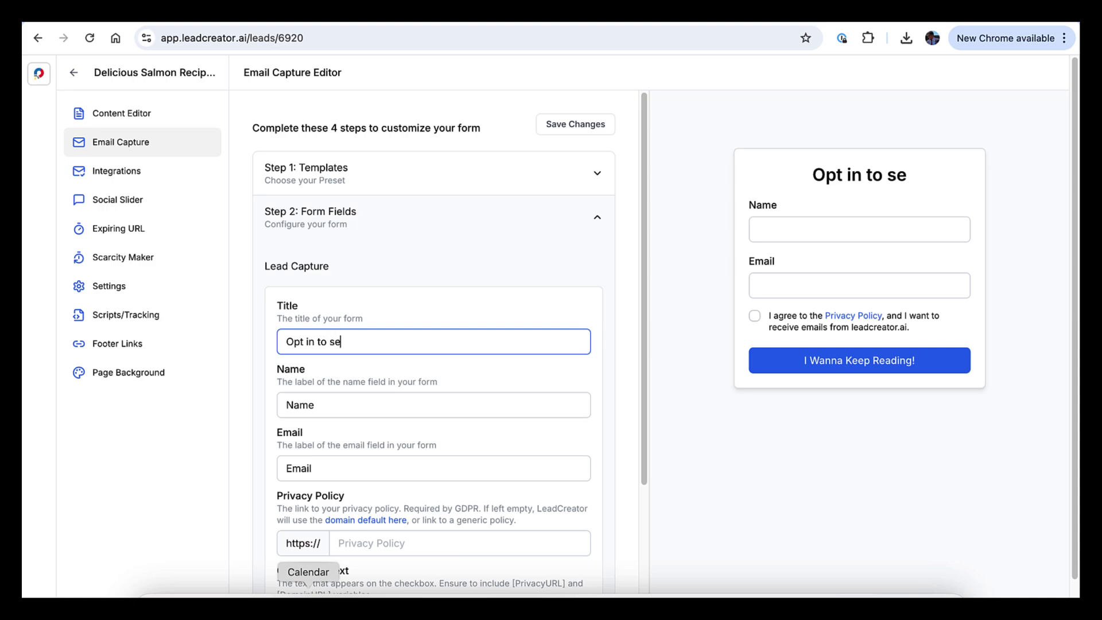
pyautogui.write('e the r')
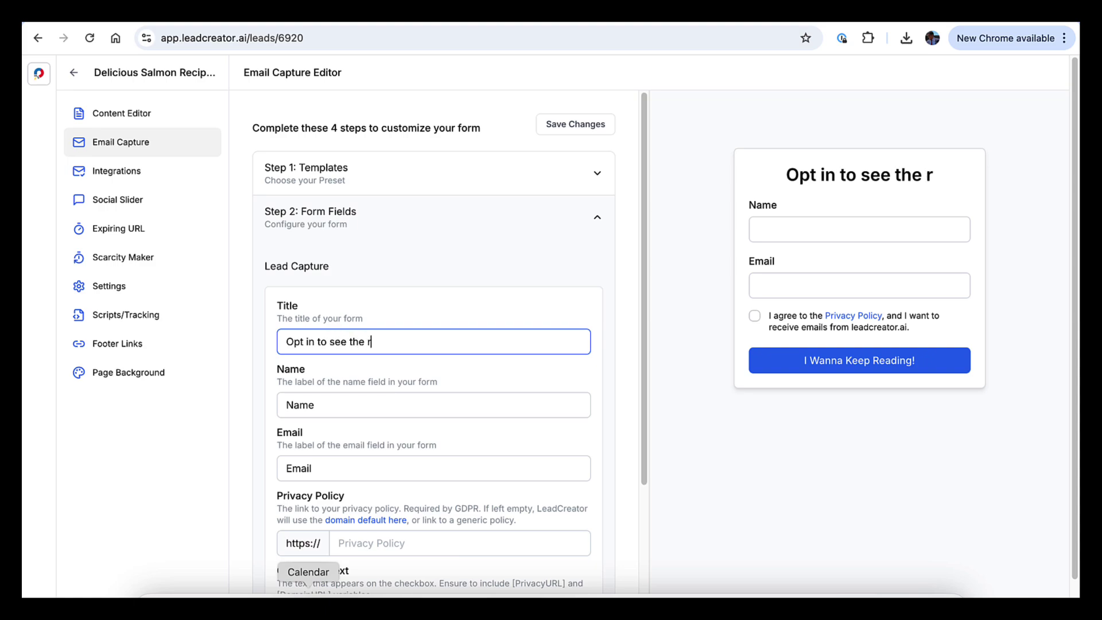
pyautogui.write('est')
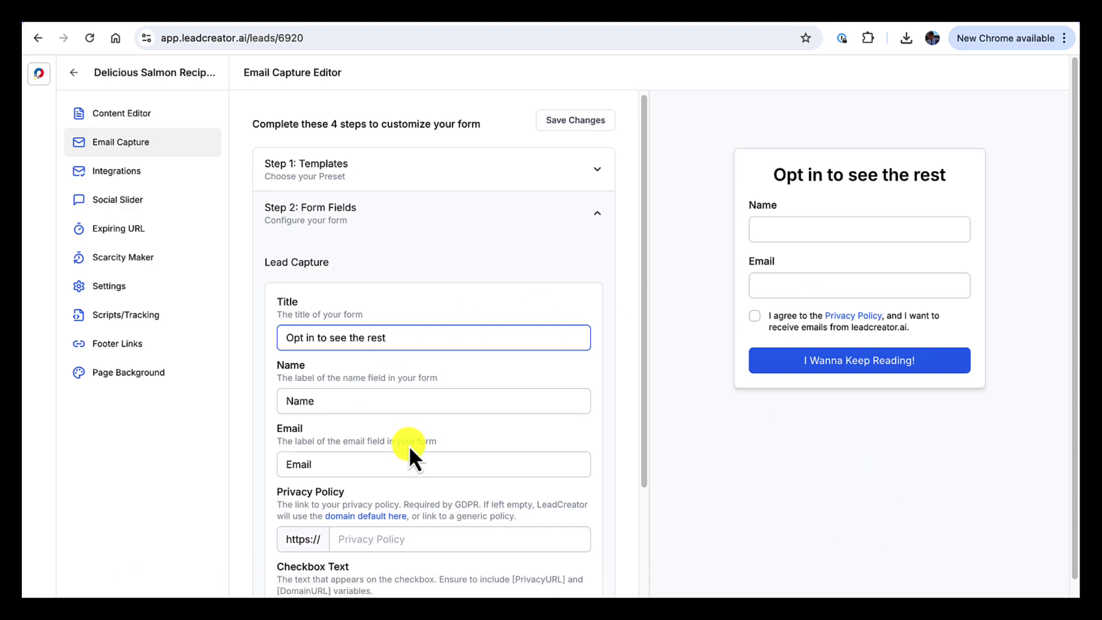
# Review the remaining lead capture fields down to the Double Opt-in option and collapse the form fields section
pyautogui.scroll(-2, 408, 446)
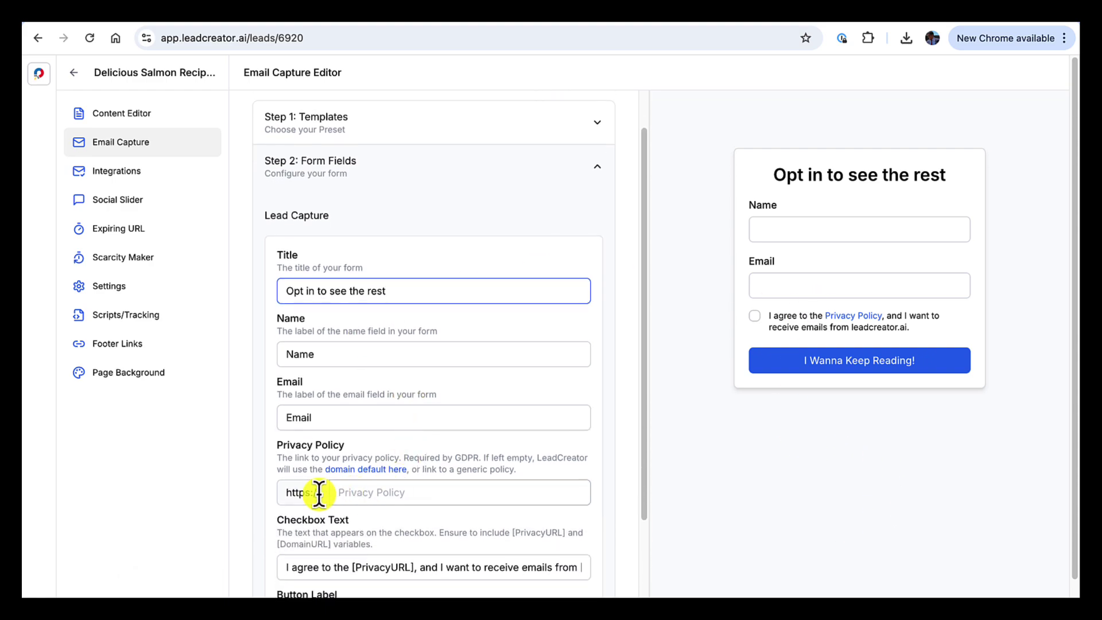
pyautogui.scroll(-4, 370, 491)
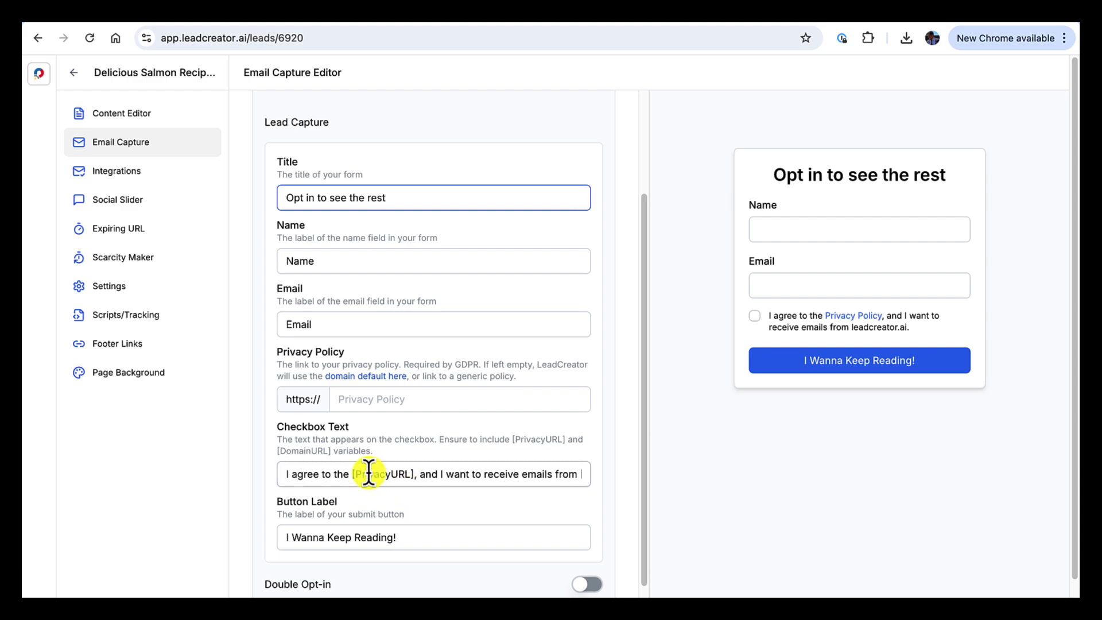
pyautogui.scroll(-1, 378, 402)
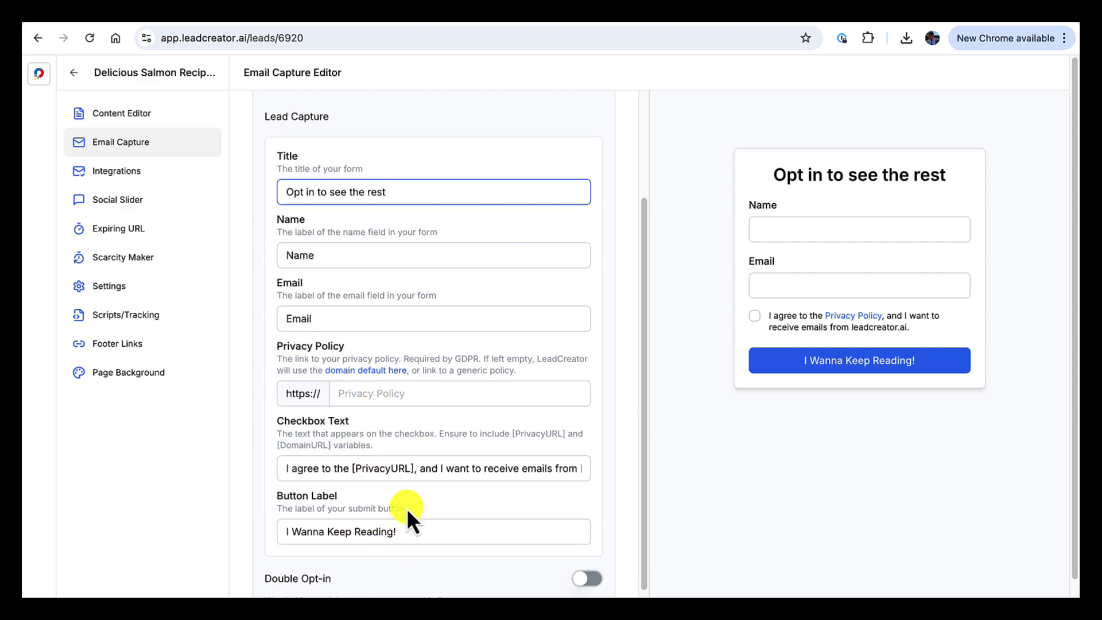
pyautogui.scroll(-3, 406, 508)
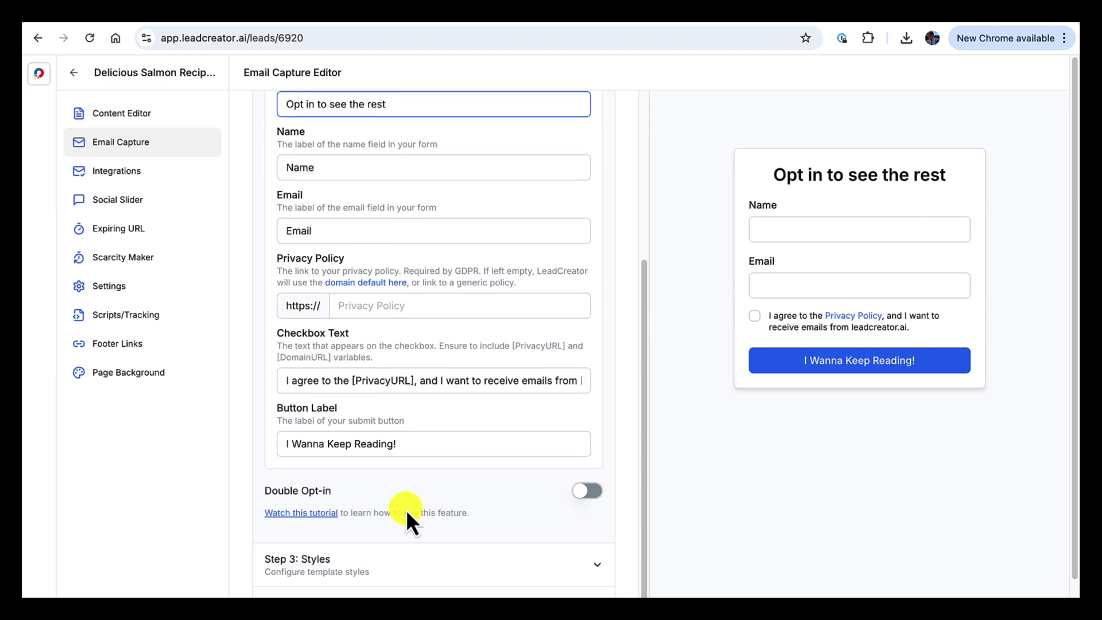
pyautogui.scroll(5, 353, 515)
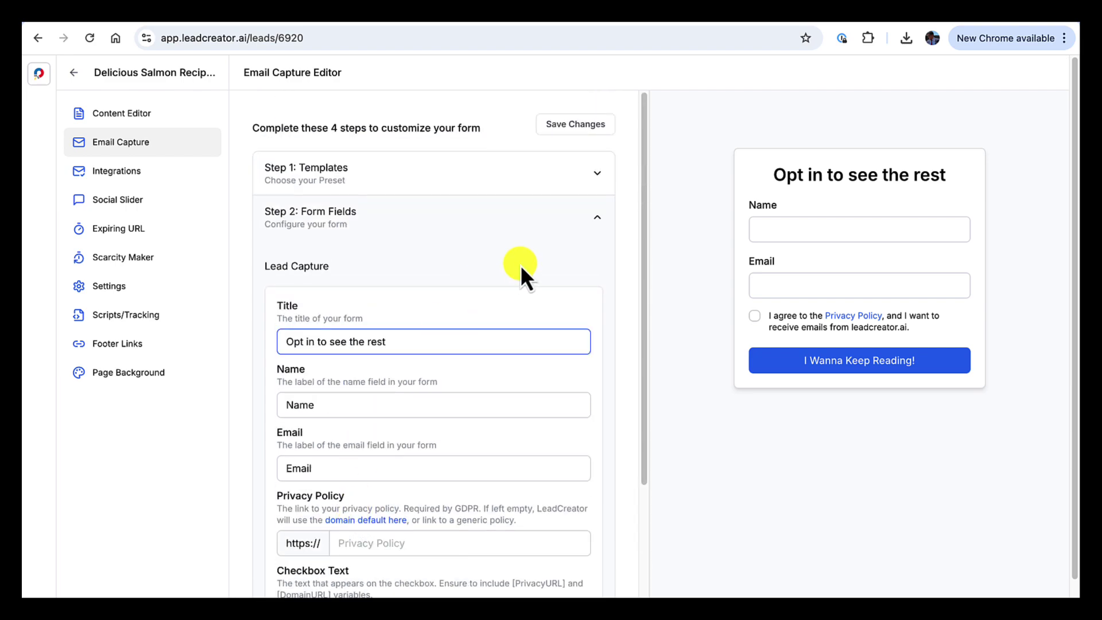
pyautogui.click(457, 230)
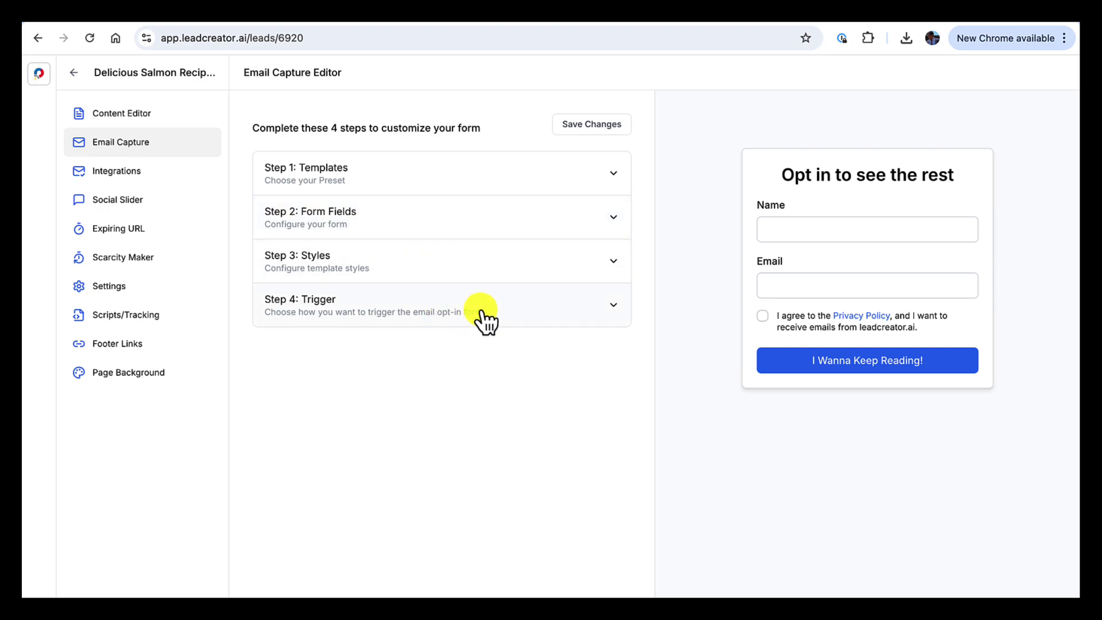
# Set the email opt-in form's trigger to On Mouse Scroll at 75%
pyautogui.click(501, 314)
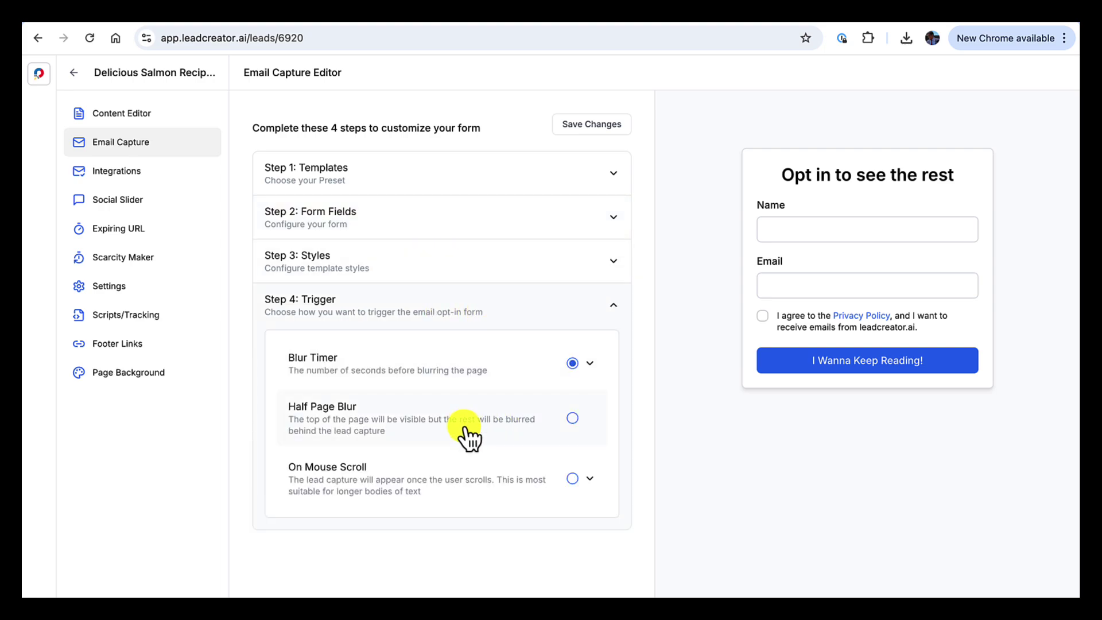
pyautogui.click(572, 477)
pyautogui.click(590, 477)
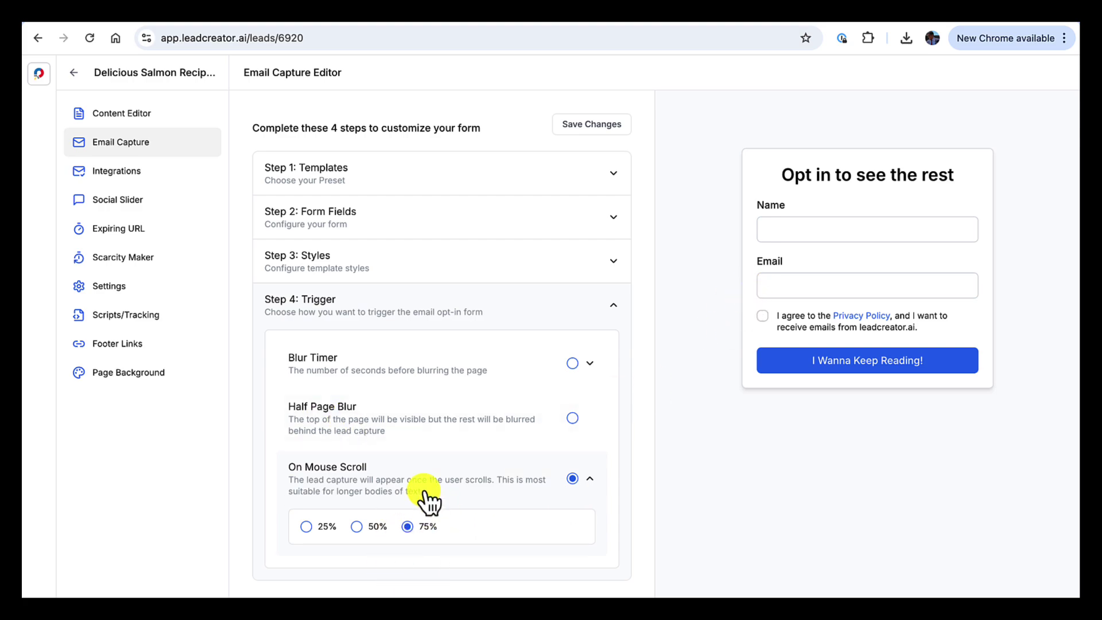
# Select Mailchimp as the lead magnet's integration and look through the other available services
pyautogui.click(125, 172)
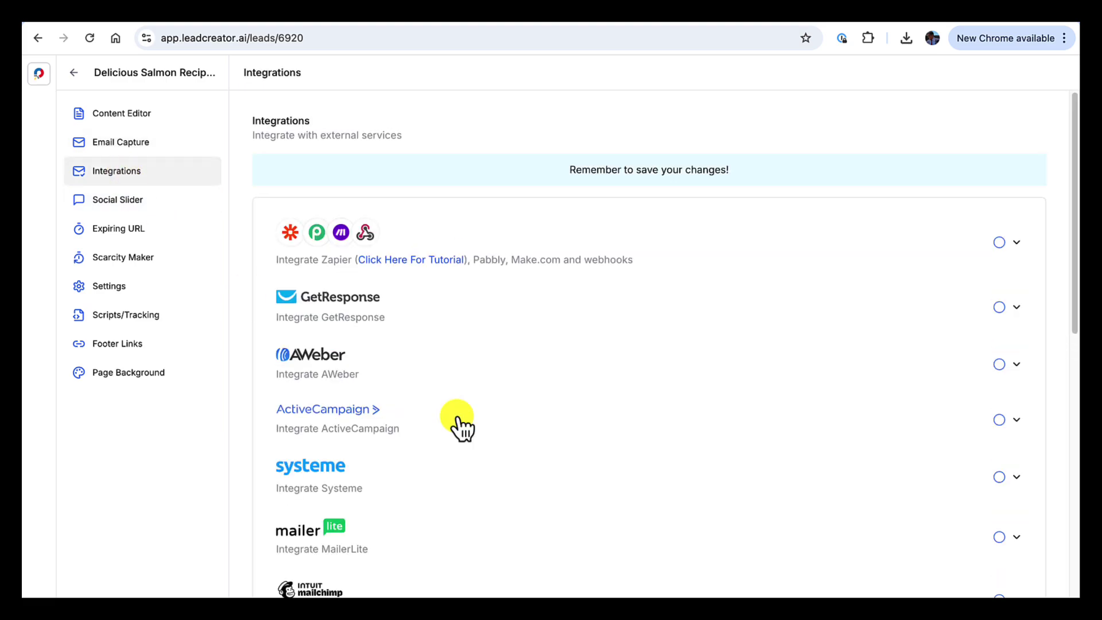
pyautogui.scroll(-1, 574, 459)
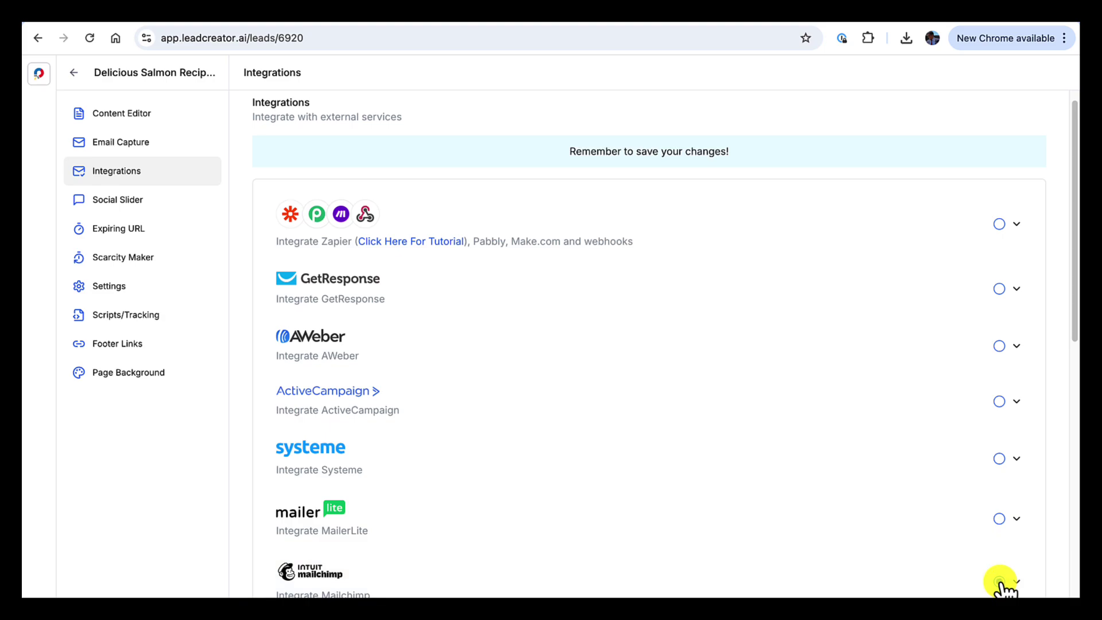
pyautogui.scroll(-5, 582, 525)
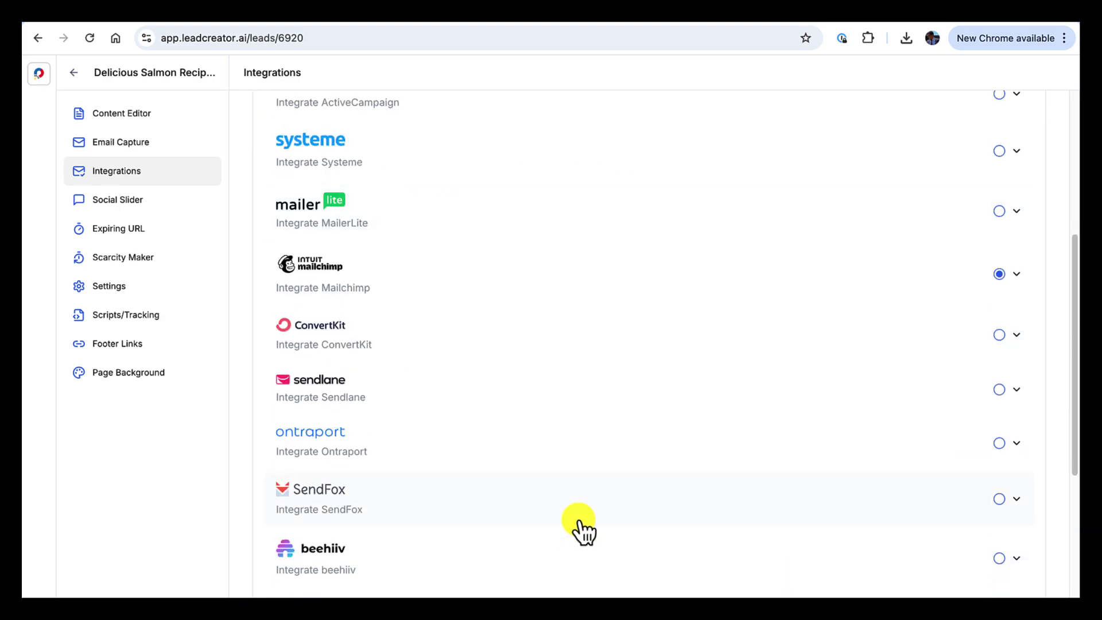
pyautogui.scroll(-3, 303, 380)
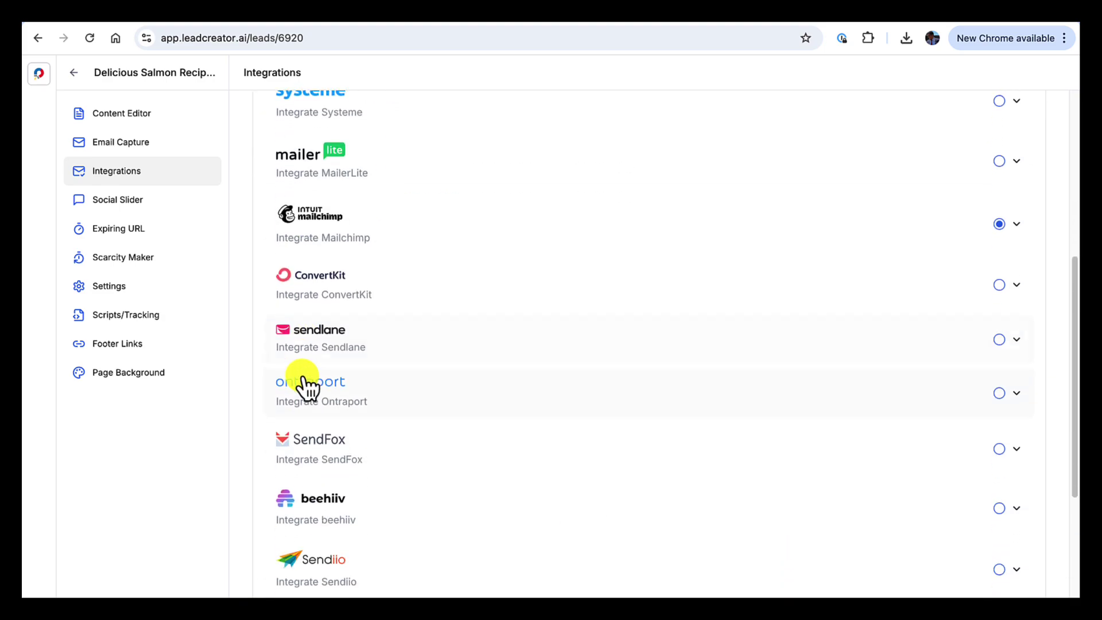
pyautogui.scroll(4, 302, 380)
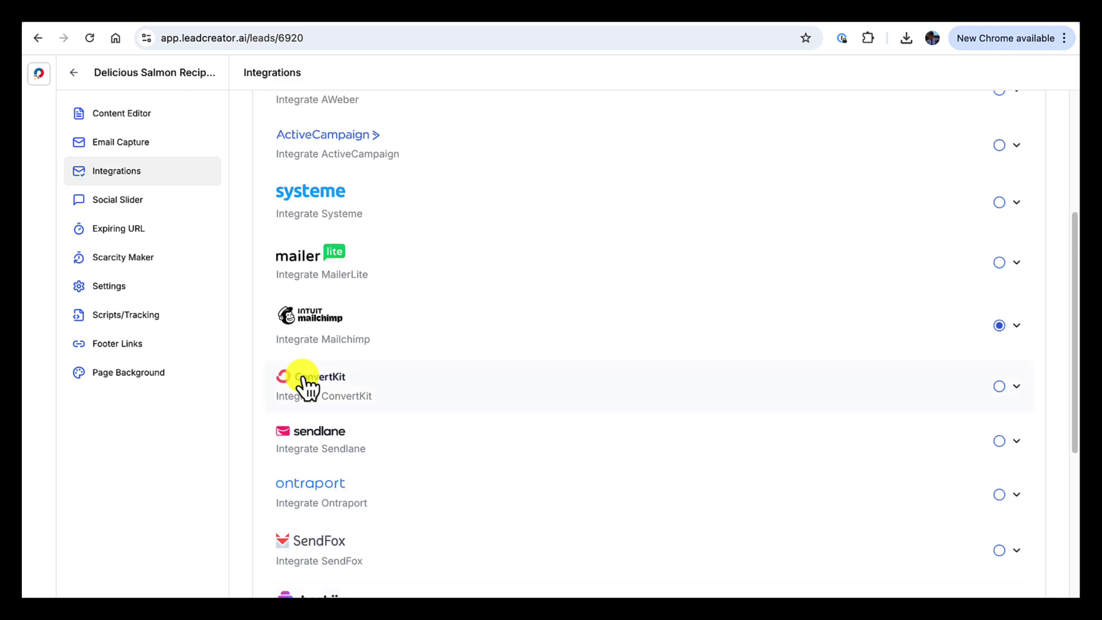
pyautogui.scroll(4, 304, 383)
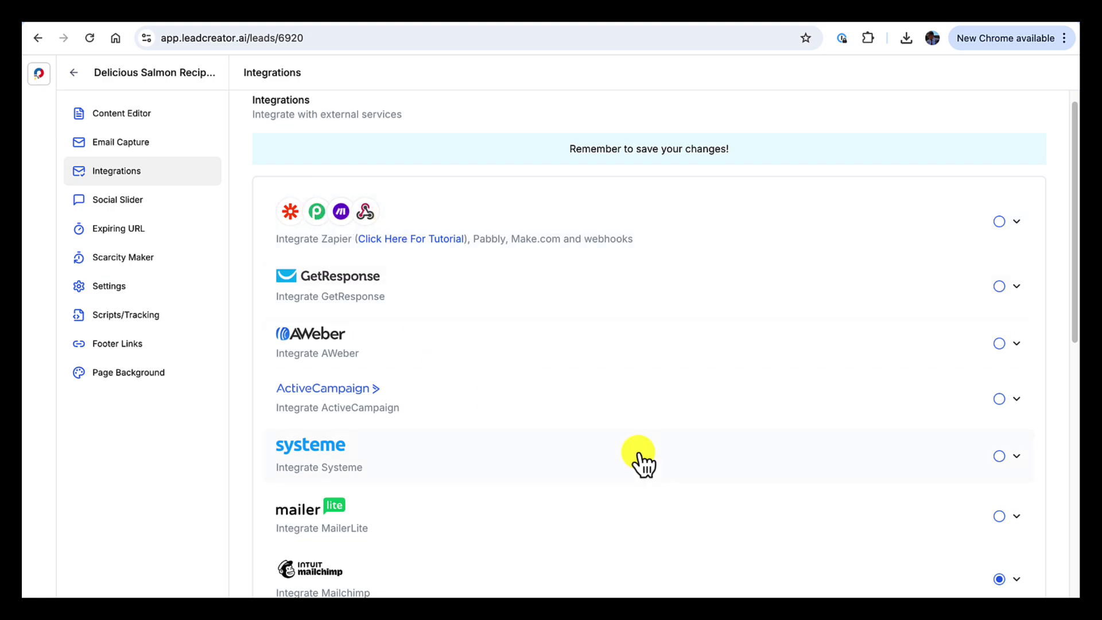
pyautogui.scroll(-1, 636, 461)
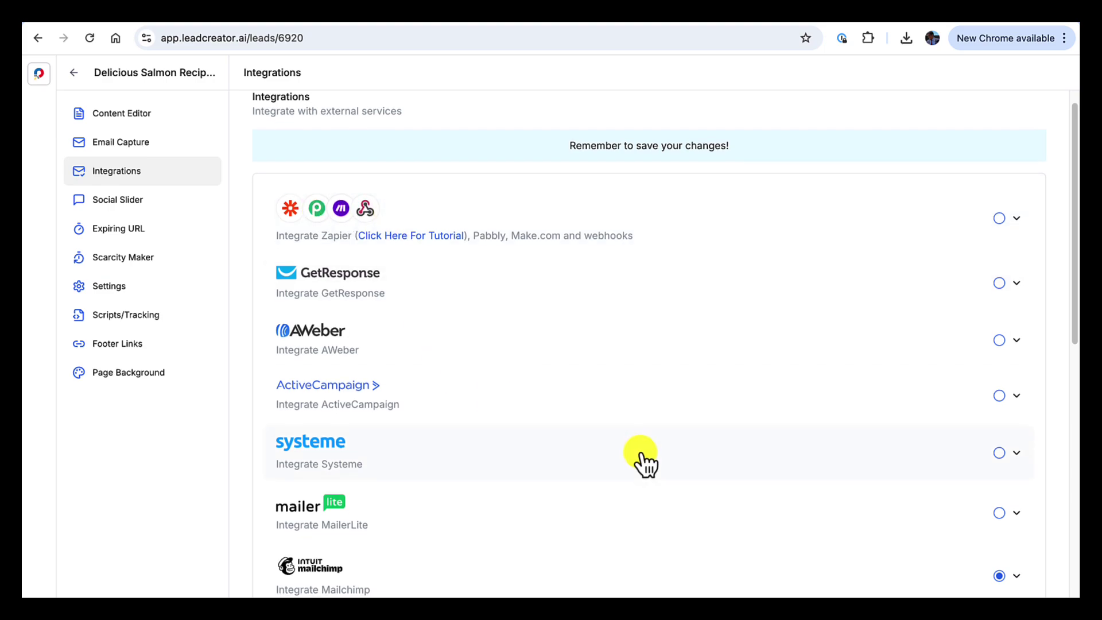
# Assign the G Cube Media list to the Mailchimp integration and save the changes
pyautogui.click(1018, 570)
pyautogui.scroll(-2, 578, 553)
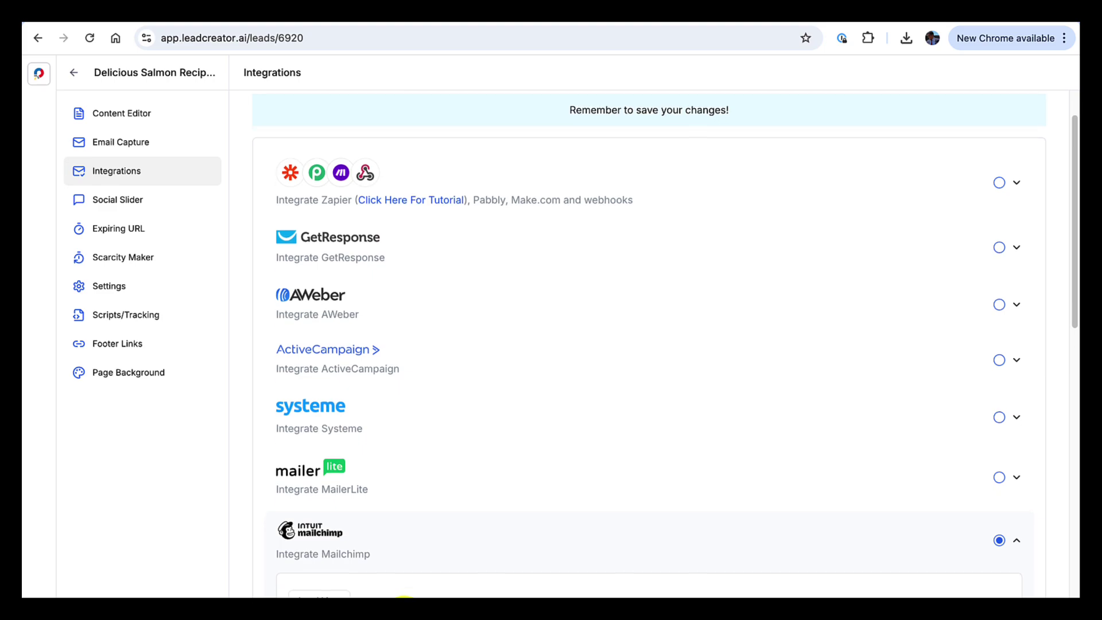
pyautogui.scroll(-3, 402, 600)
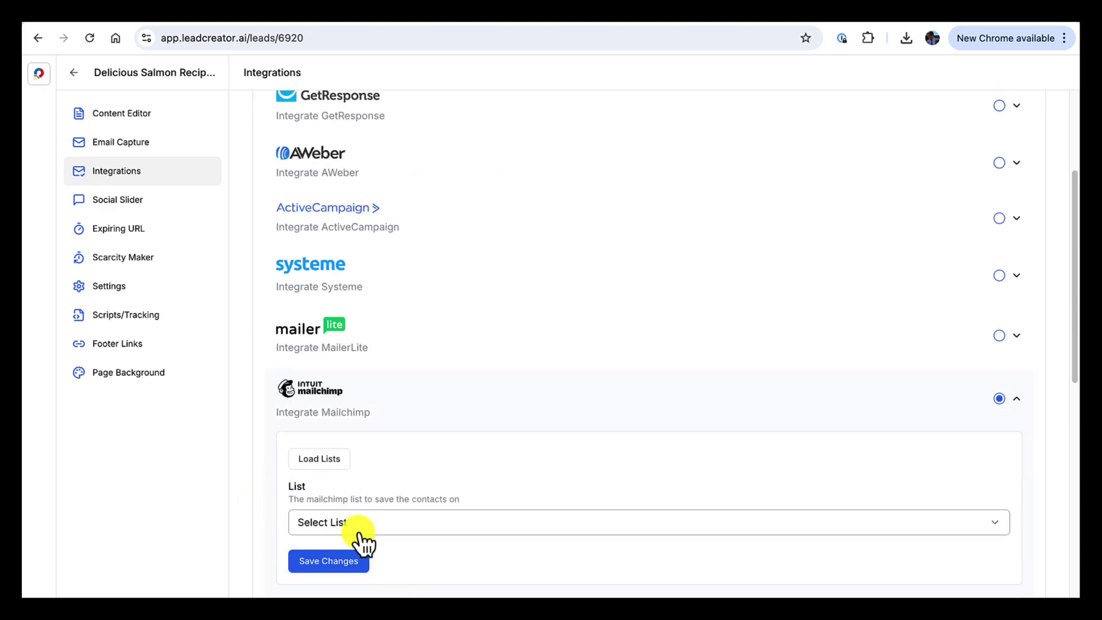
pyautogui.click(335, 561)
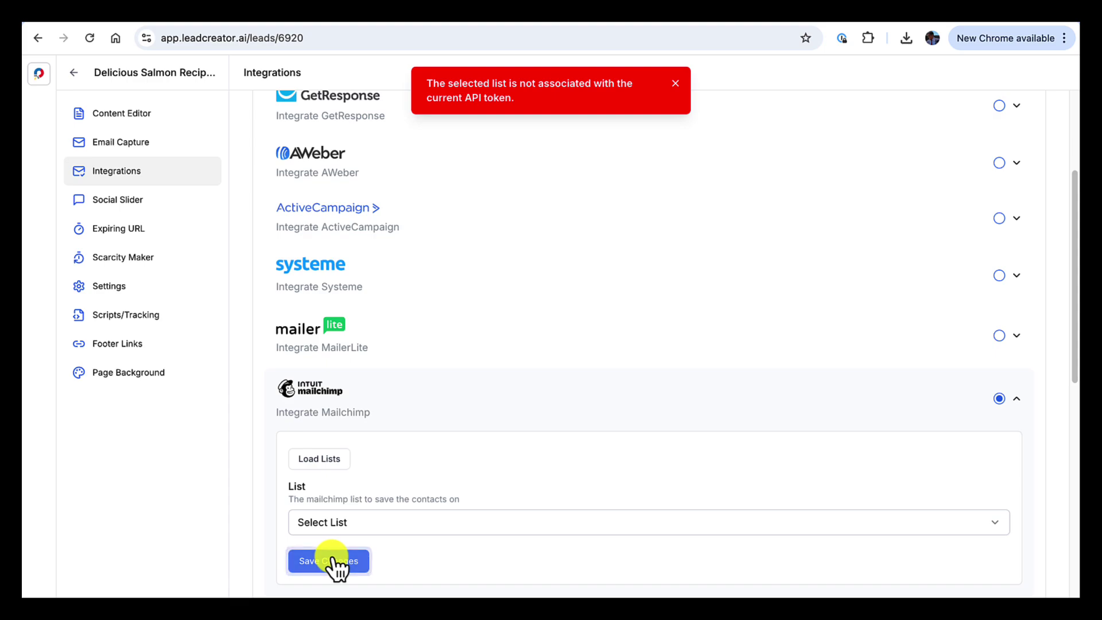
pyautogui.click(438, 526)
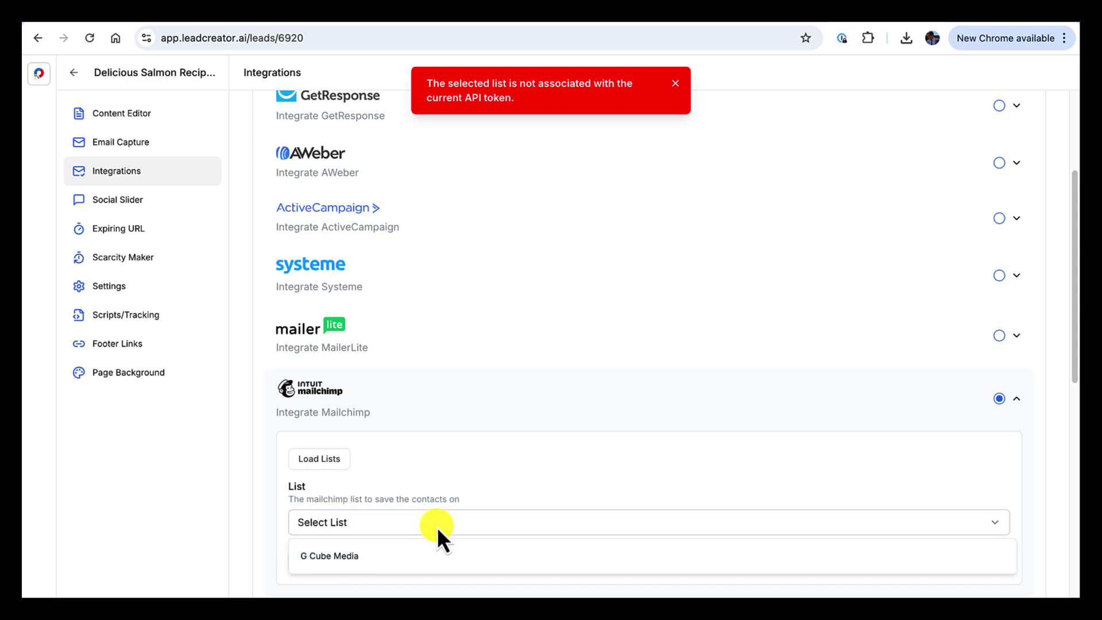
pyautogui.click(327, 556)
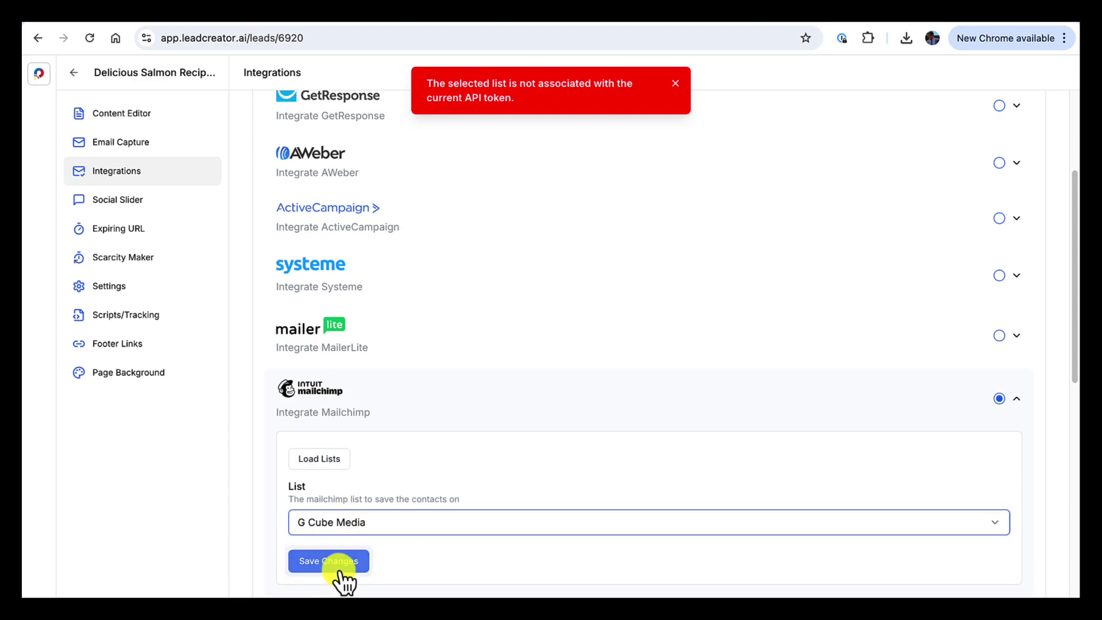
pyautogui.click(337, 567)
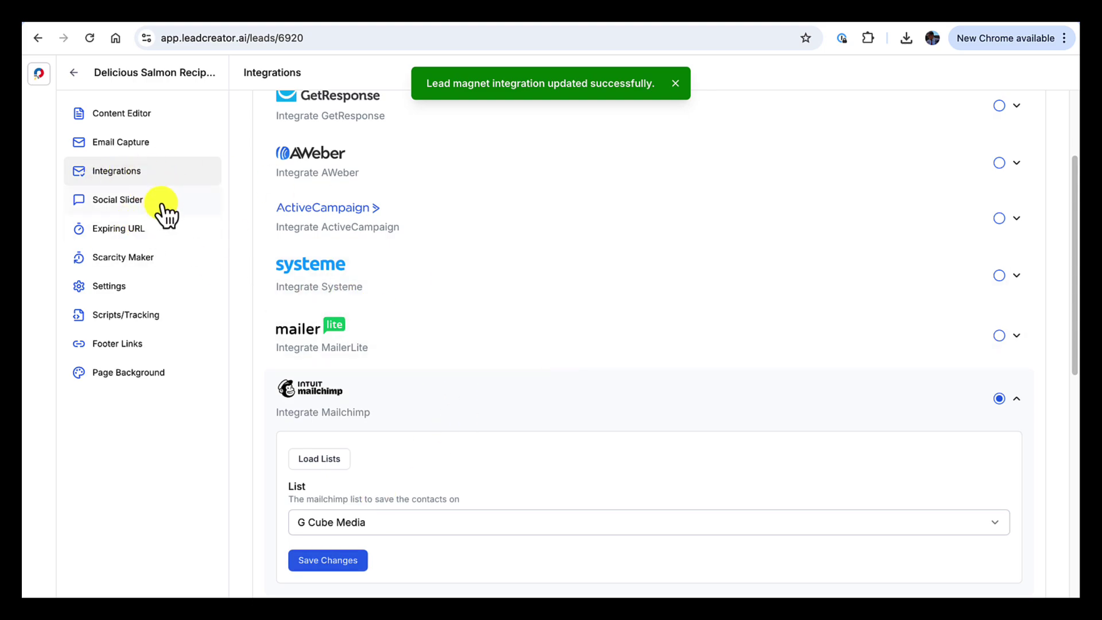
# Reopen the salmon recipes lead magnet from the lead magnets list and update its URL slug to "salmon-recipes"
pyautogui.scroll(3, 230, 312)
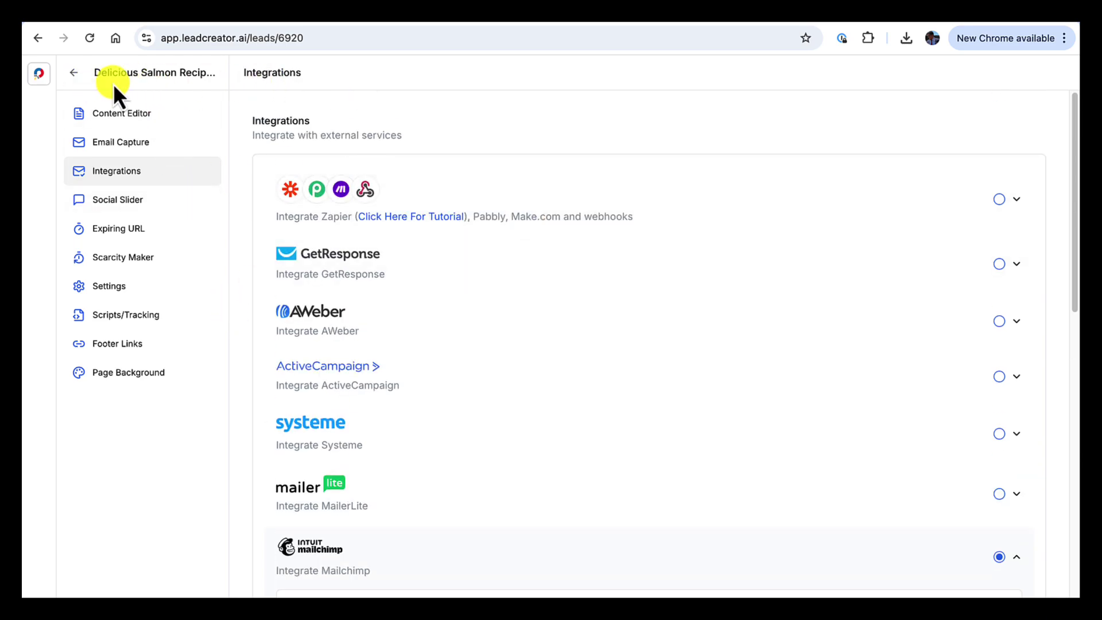
pyautogui.click(75, 73)
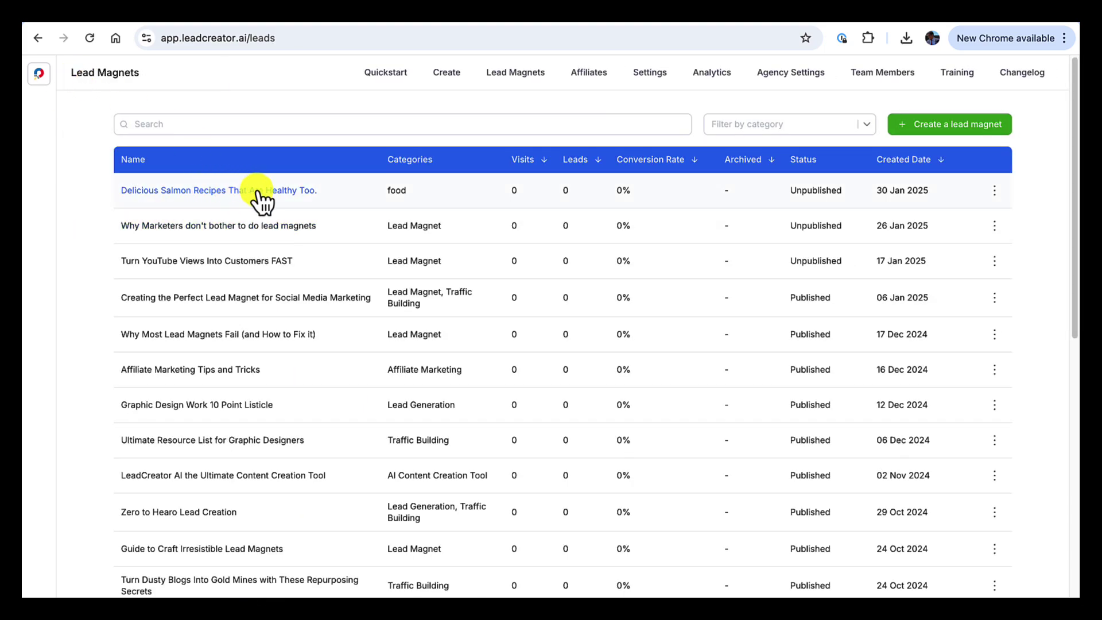
pyautogui.click(258, 193)
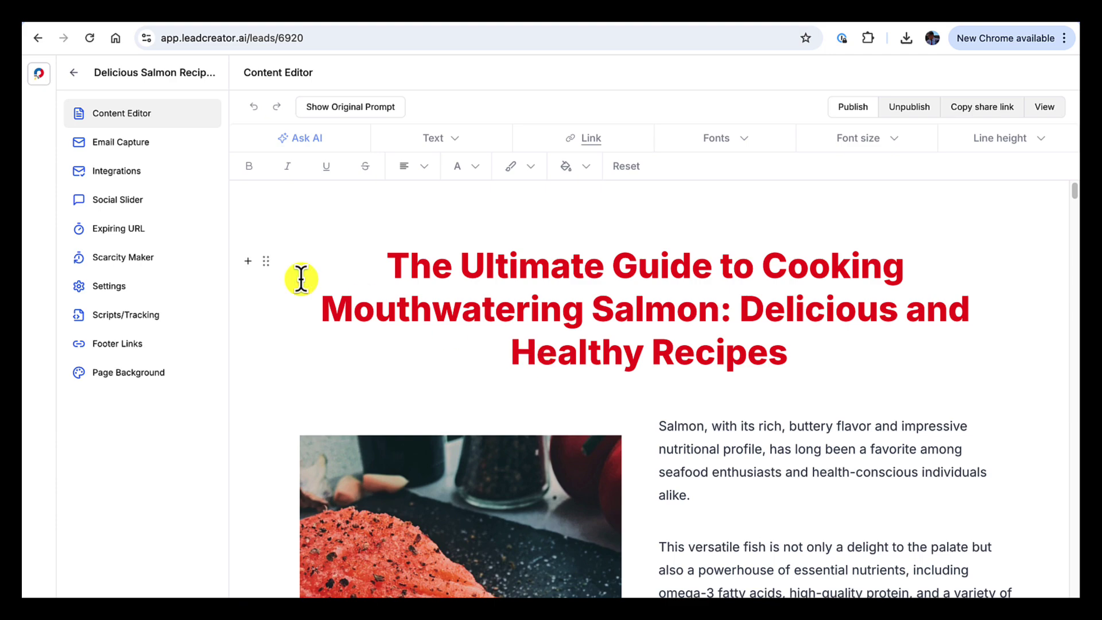
pyautogui.click(135, 294)
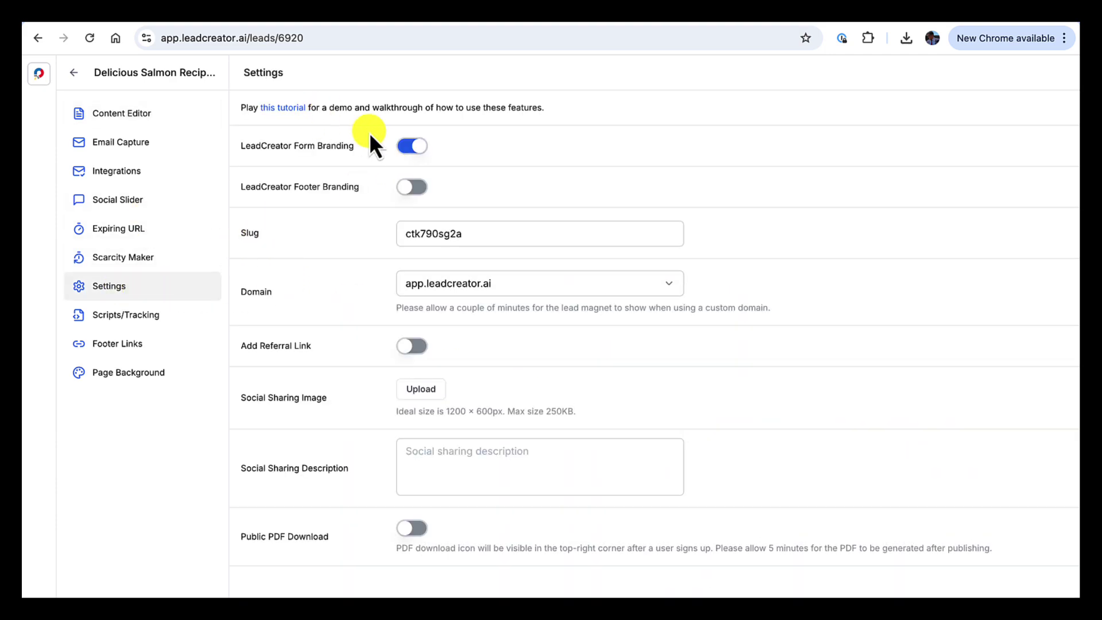
pyautogui.moveTo(440, 240); pyautogui.dragTo(456, 235)
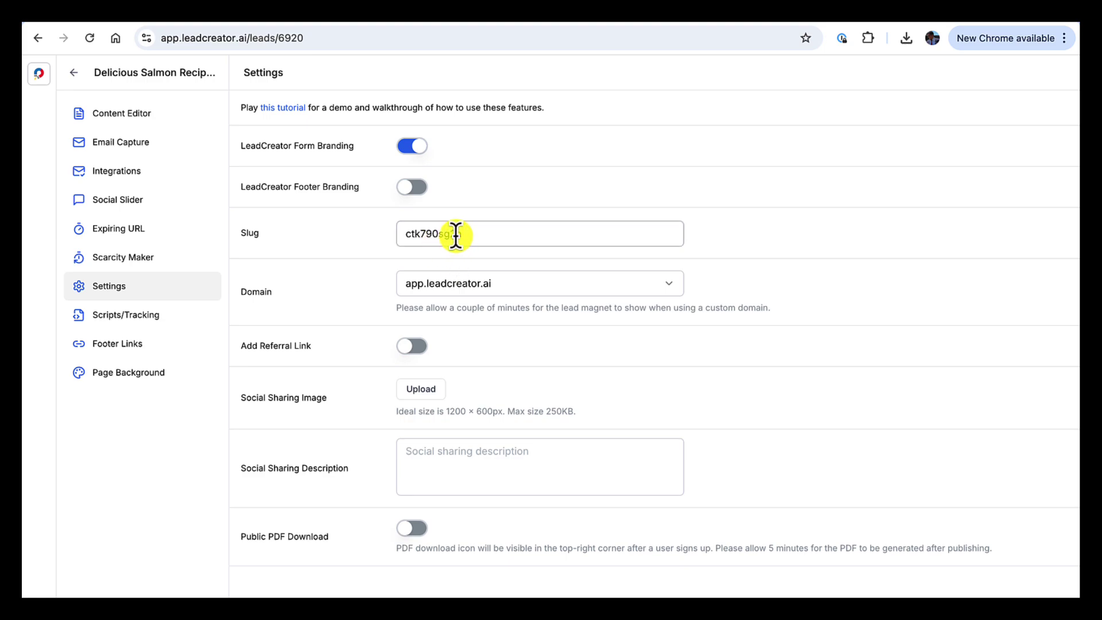
pyautogui.click(457, 235)
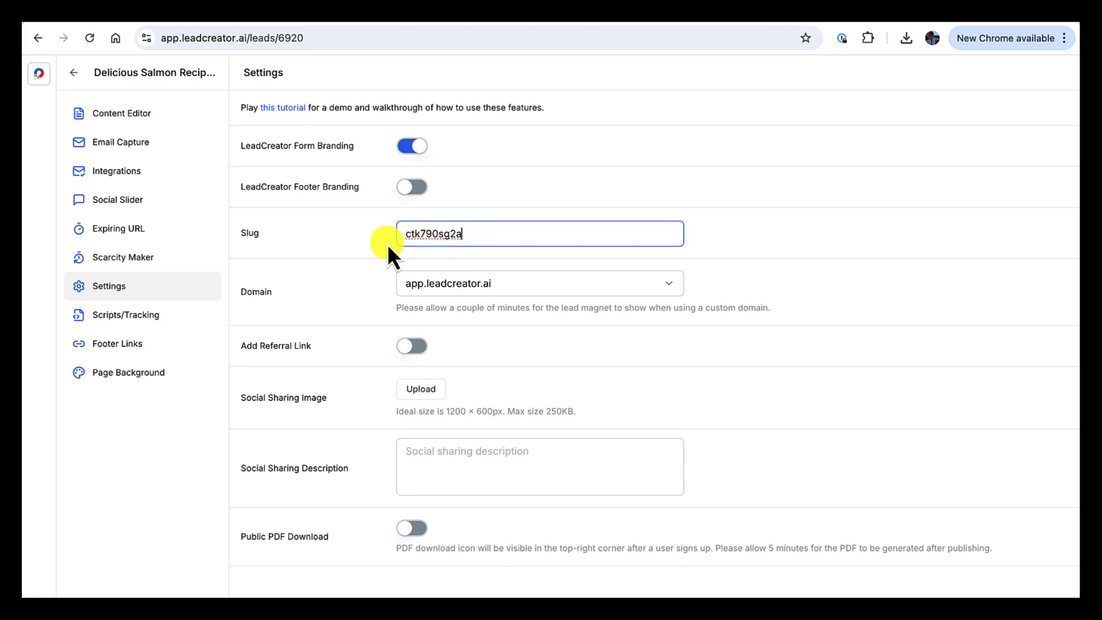
pyautogui.moveTo(475, 233); pyautogui.dragTo(401, 234)
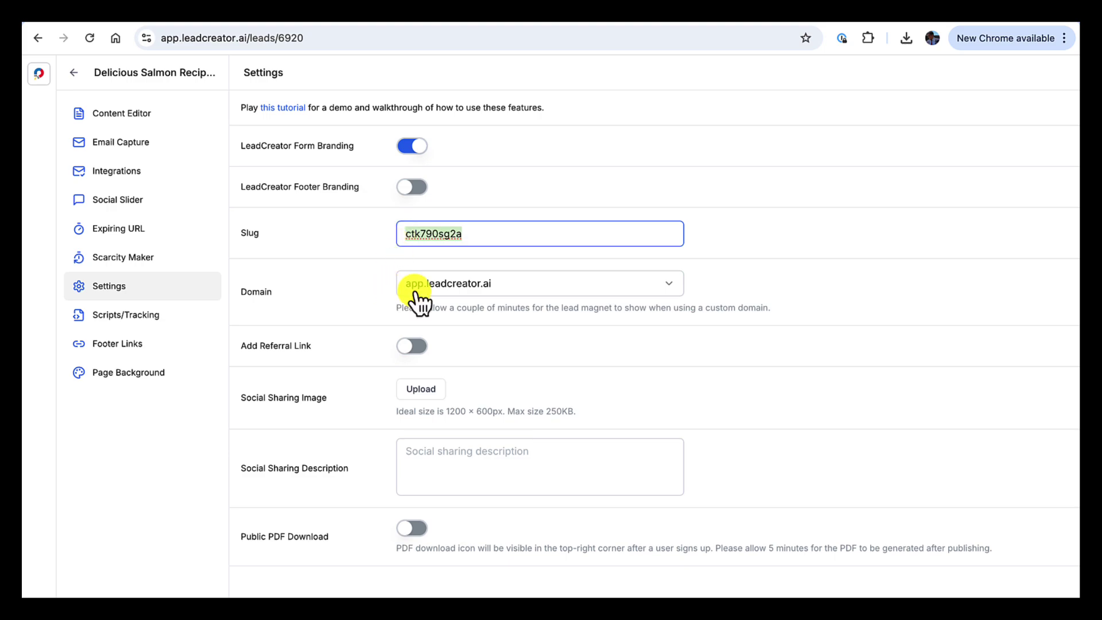
pyautogui.write('salmon-recipes')
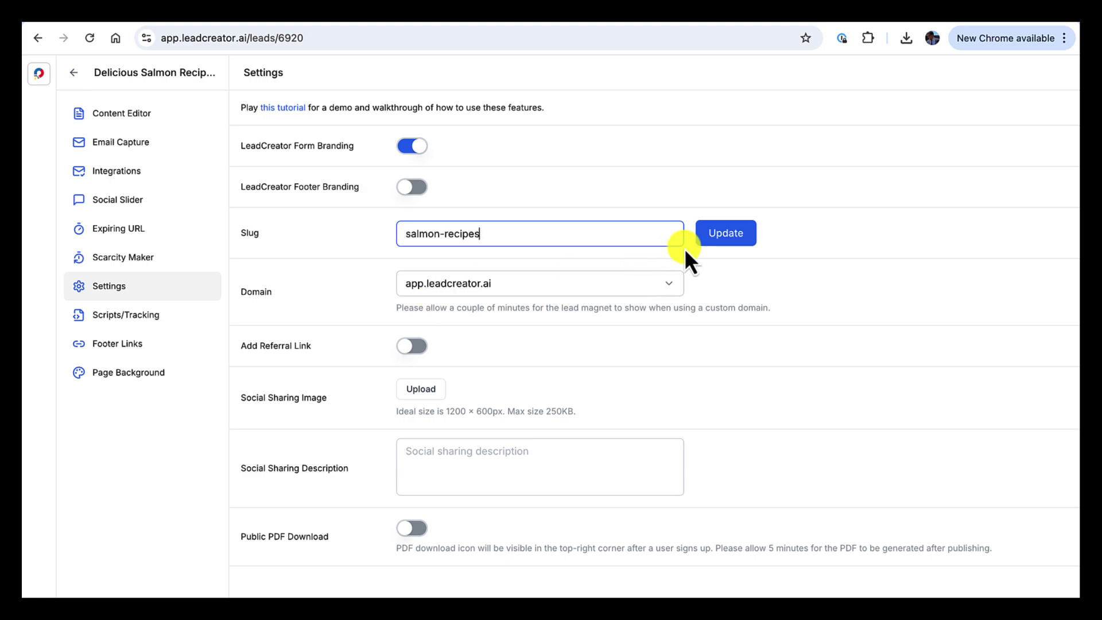
pyautogui.click(717, 238)
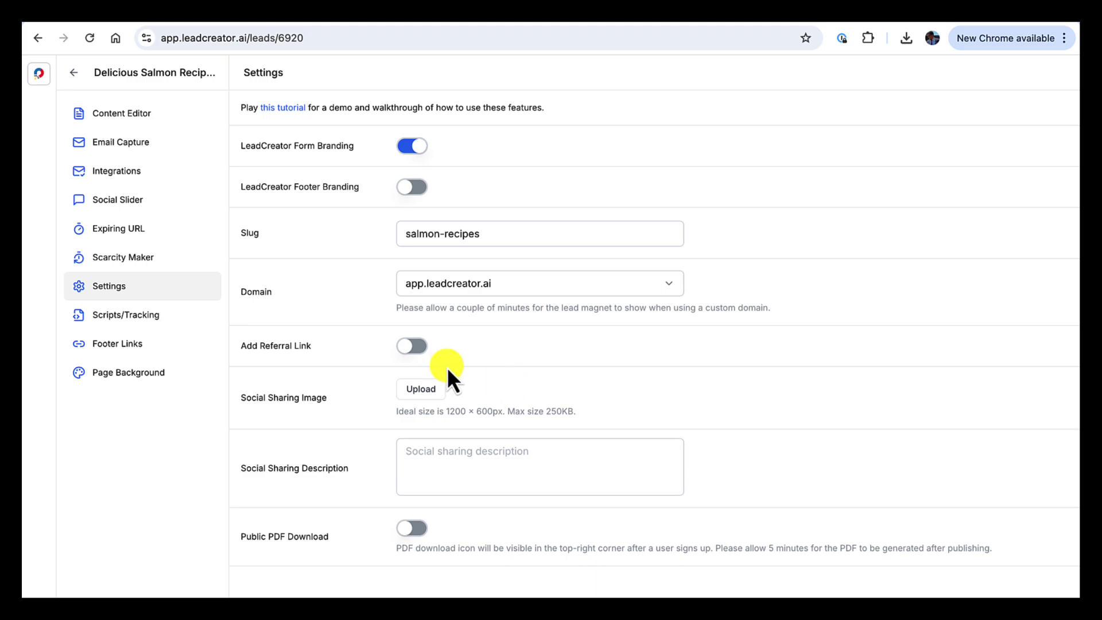
# Enable the Add Referral Link option to view its link field and disable it again
pyautogui.click(411, 348)
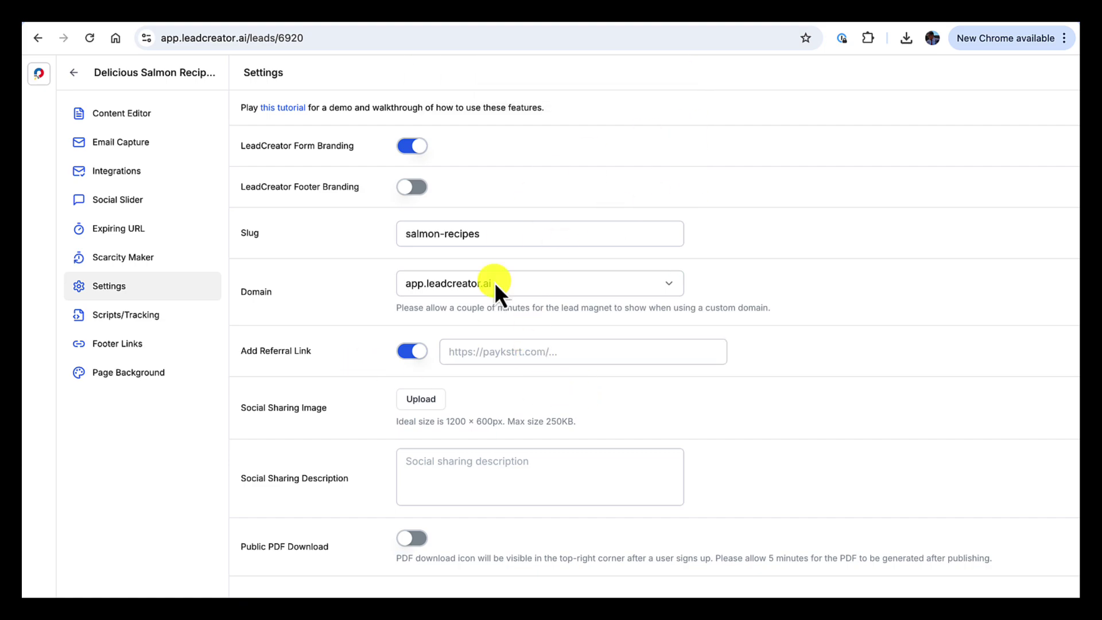
pyautogui.click(409, 355)
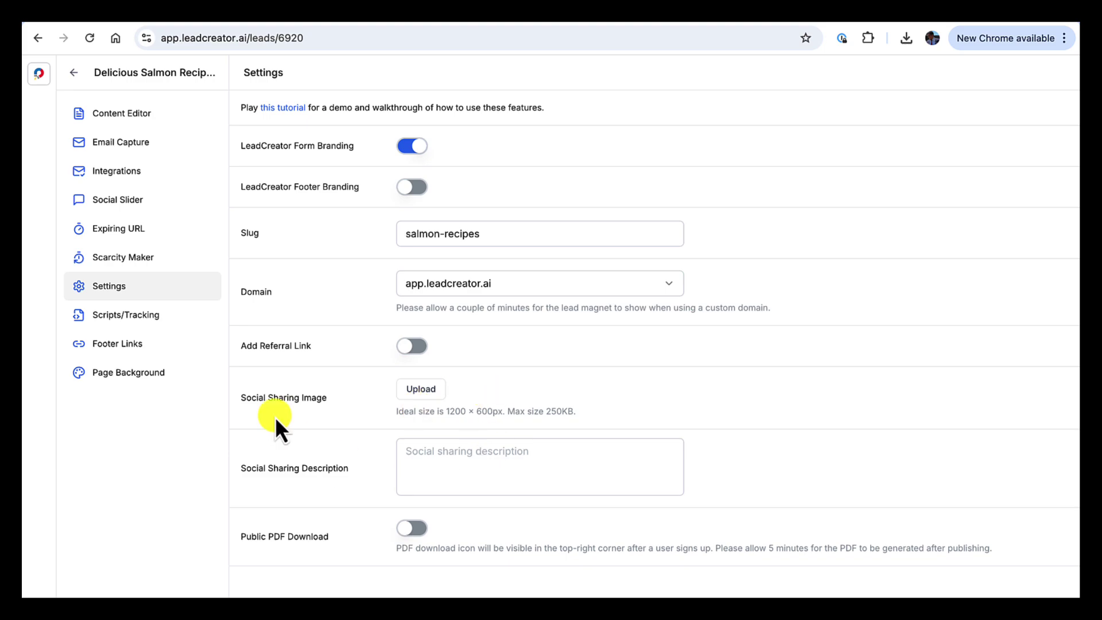
# Return to the lead magnets list, reopen the salmon recipes lead magnet and publish it
pyautogui.click(73, 73)
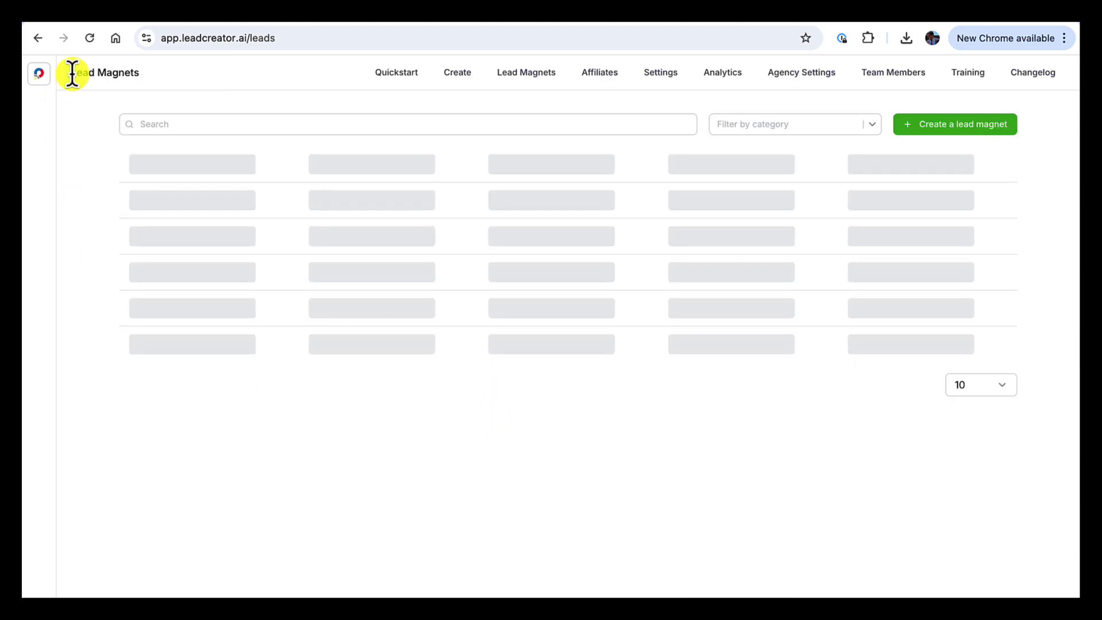
pyautogui.click(235, 192)
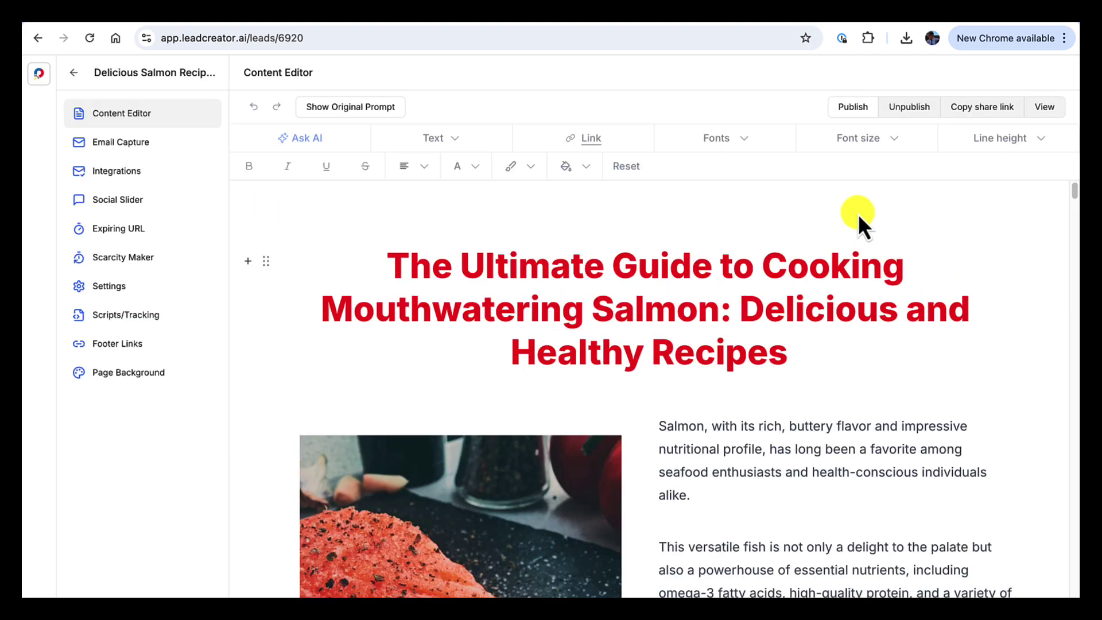
pyautogui.click(853, 109)
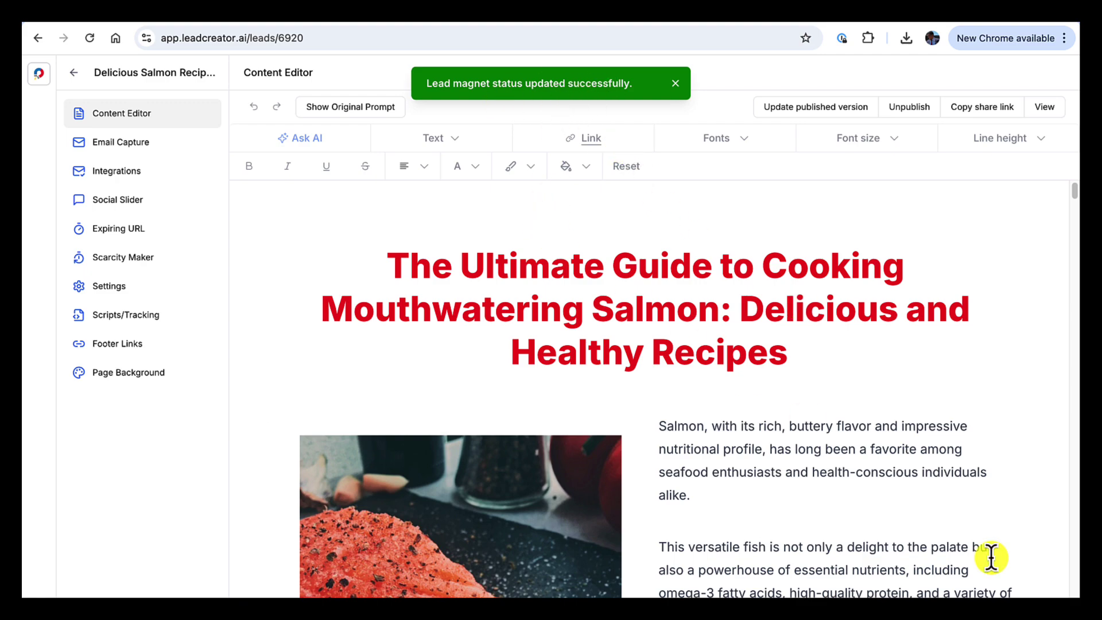
# Review the published salmon eBook's content from its title through the Chapter 3 gourmet recipes
pyautogui.scroll(-3, 991, 555)
pyautogui.scroll(-10, 991, 555)
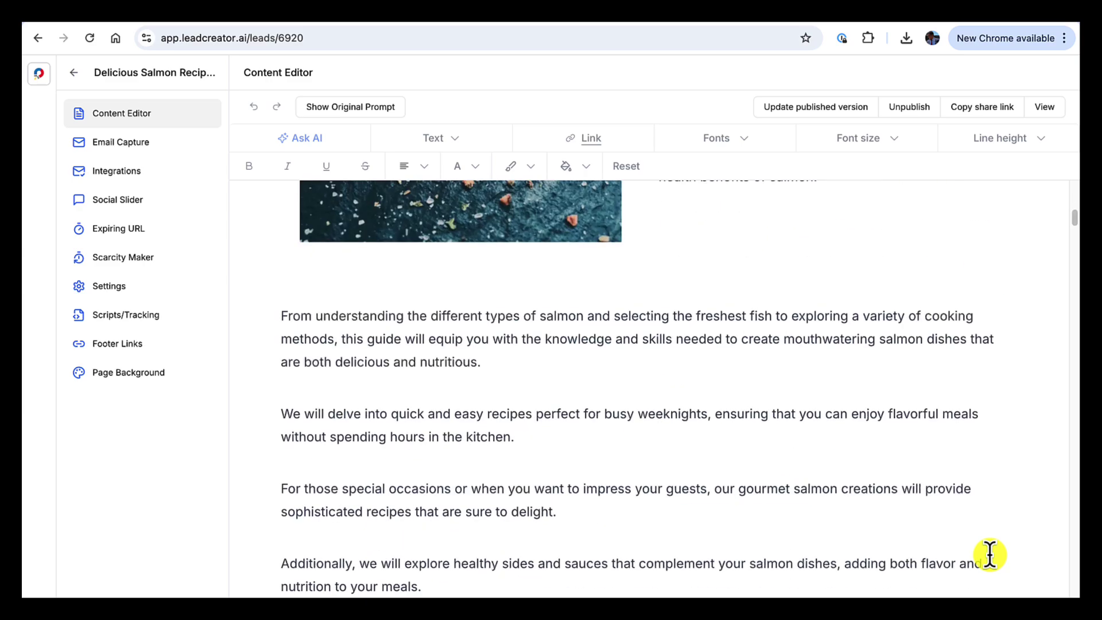
pyautogui.scroll(-10, 990, 553)
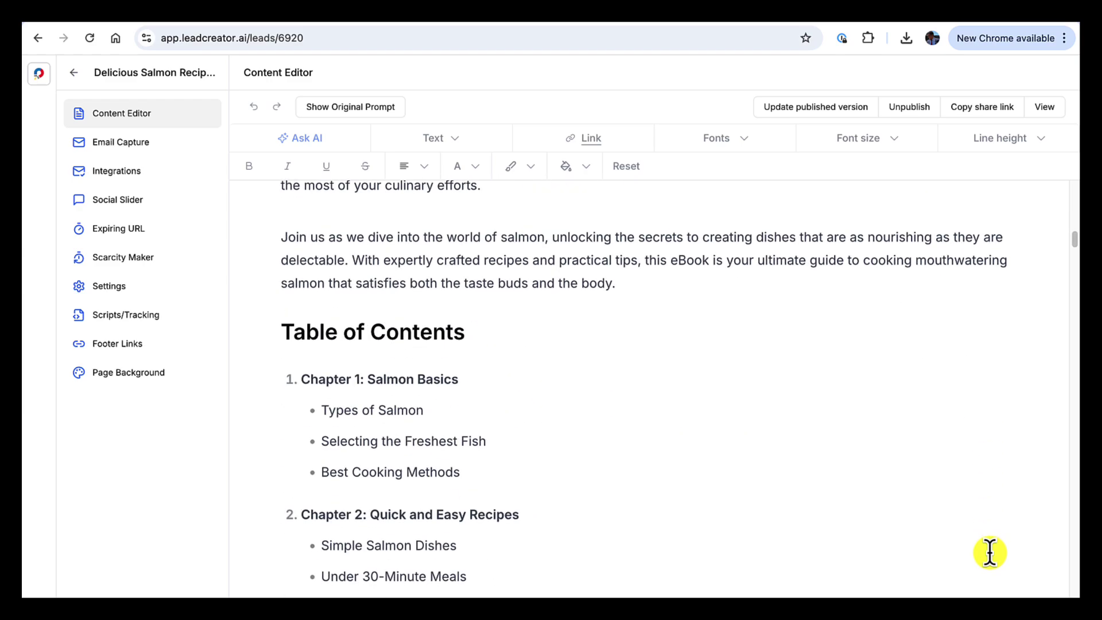
pyautogui.scroll(-12, 990, 553)
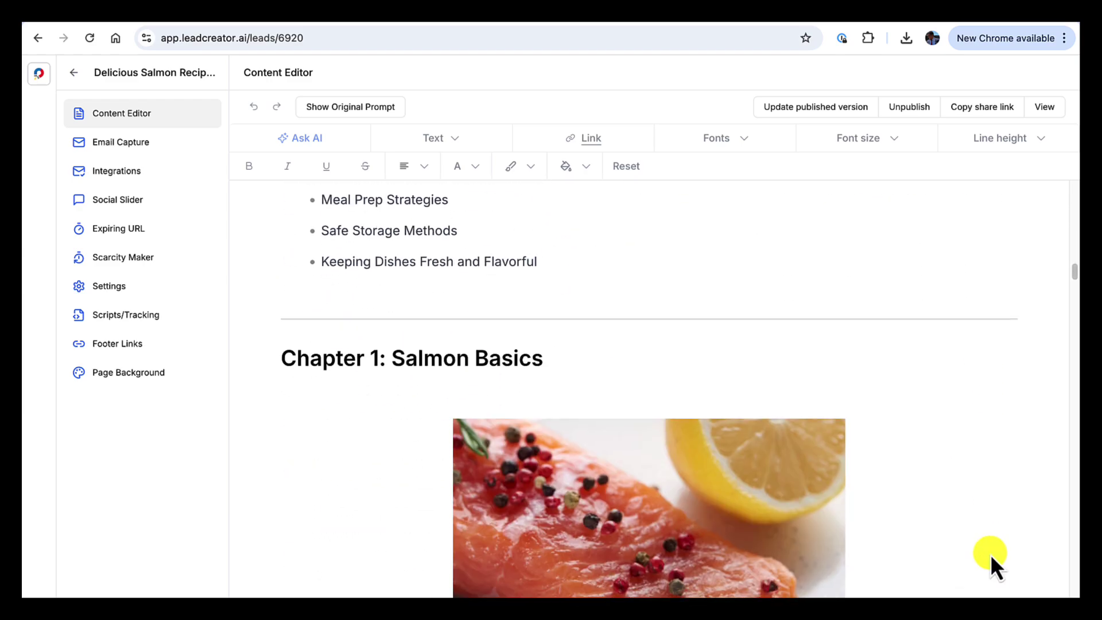
pyautogui.scroll(-10, 990, 553)
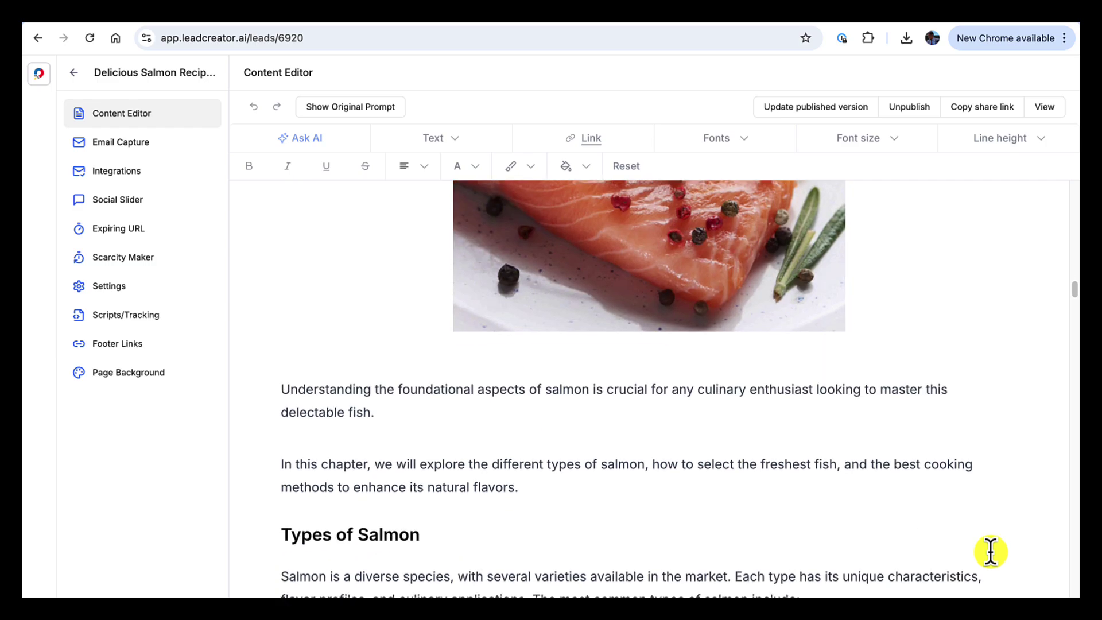
pyautogui.scroll(-10, 990, 553)
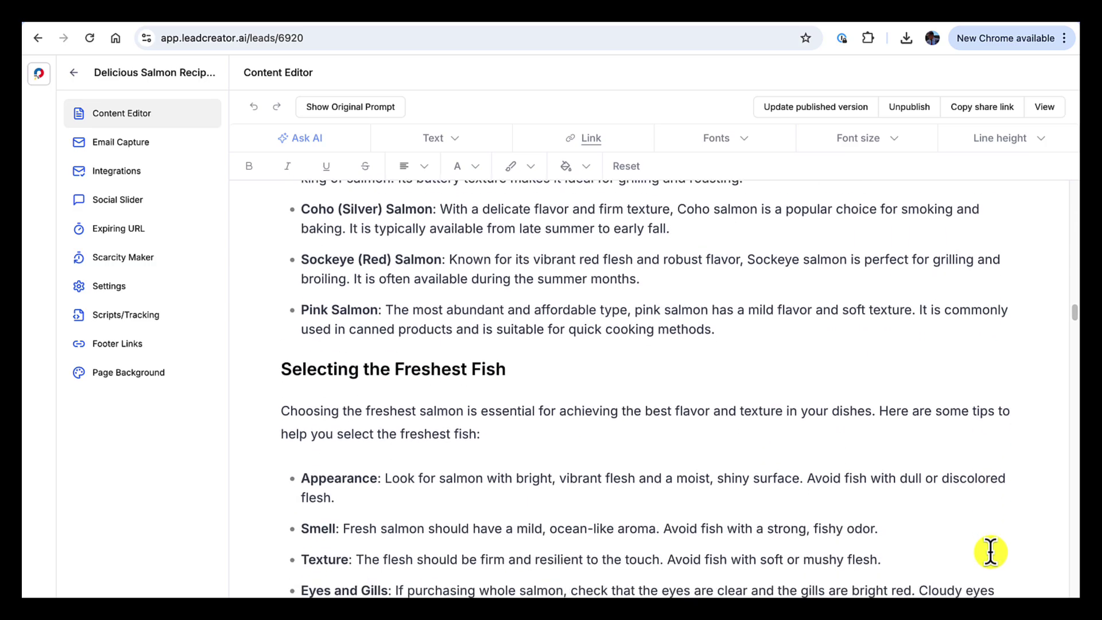
pyautogui.scroll(-10, 990, 553)
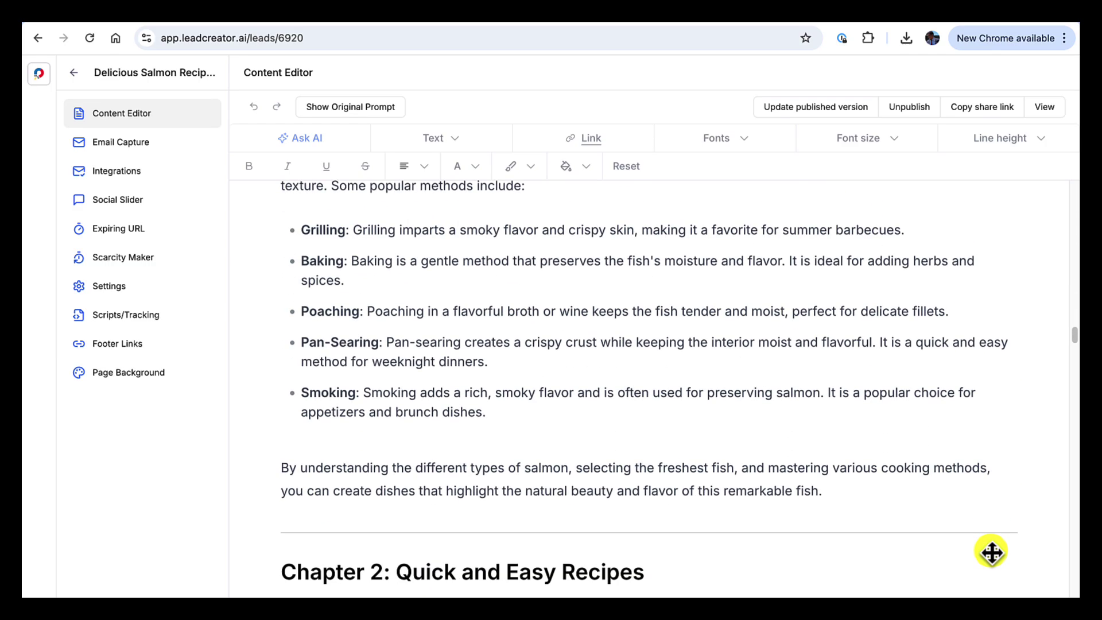
pyautogui.scroll(-8, 990, 553)
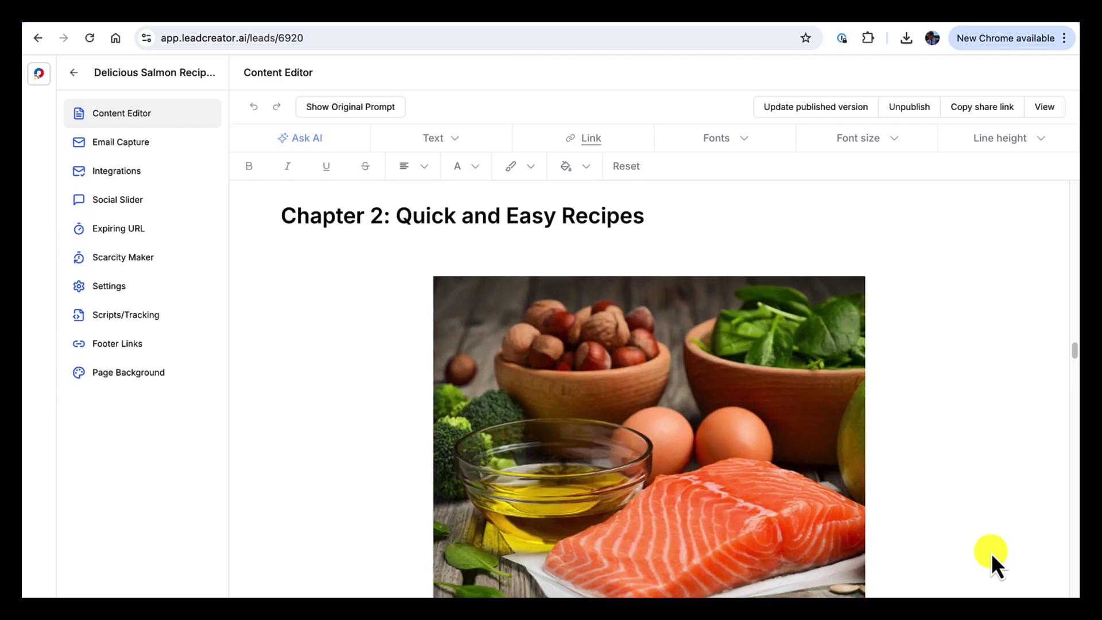
pyautogui.scroll(-7, 989, 552)
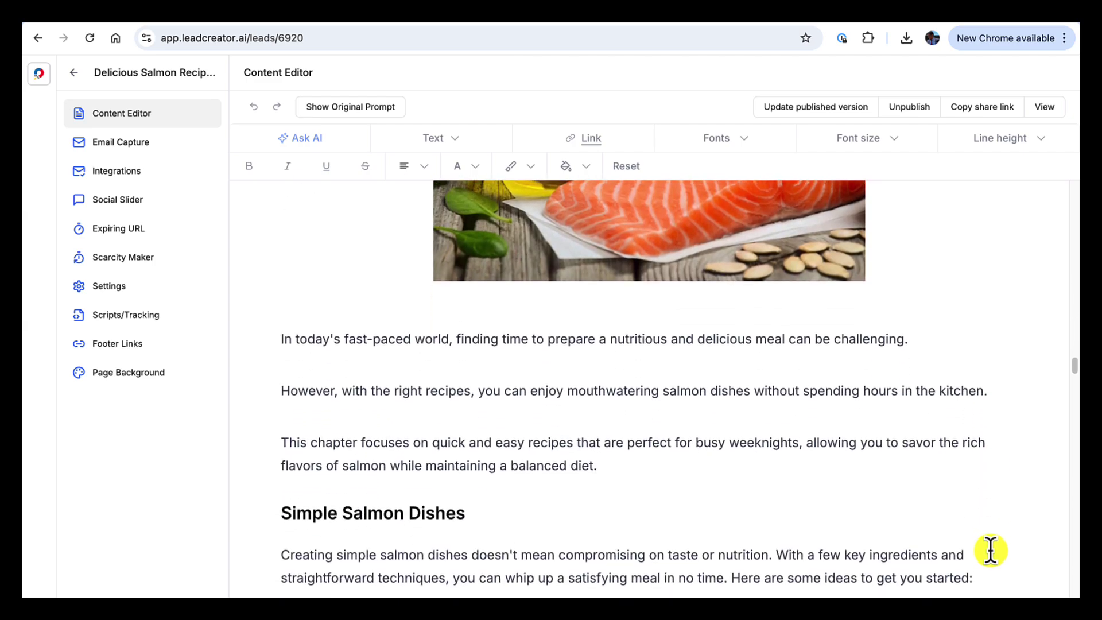
pyautogui.scroll(-12, 990, 550)
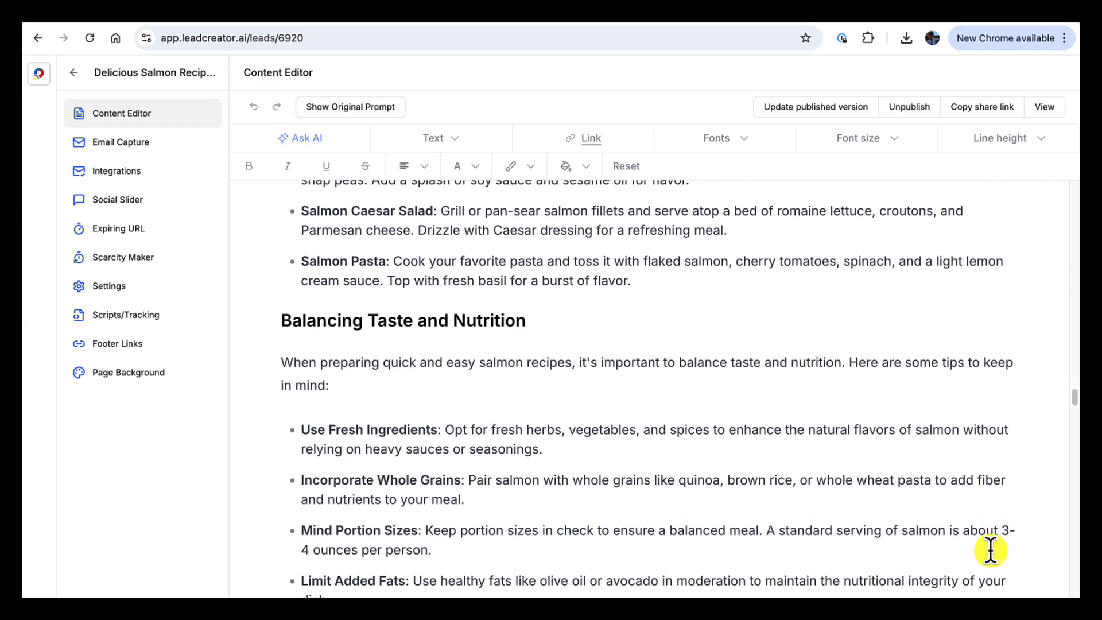
pyautogui.scroll(-10, 991, 550)
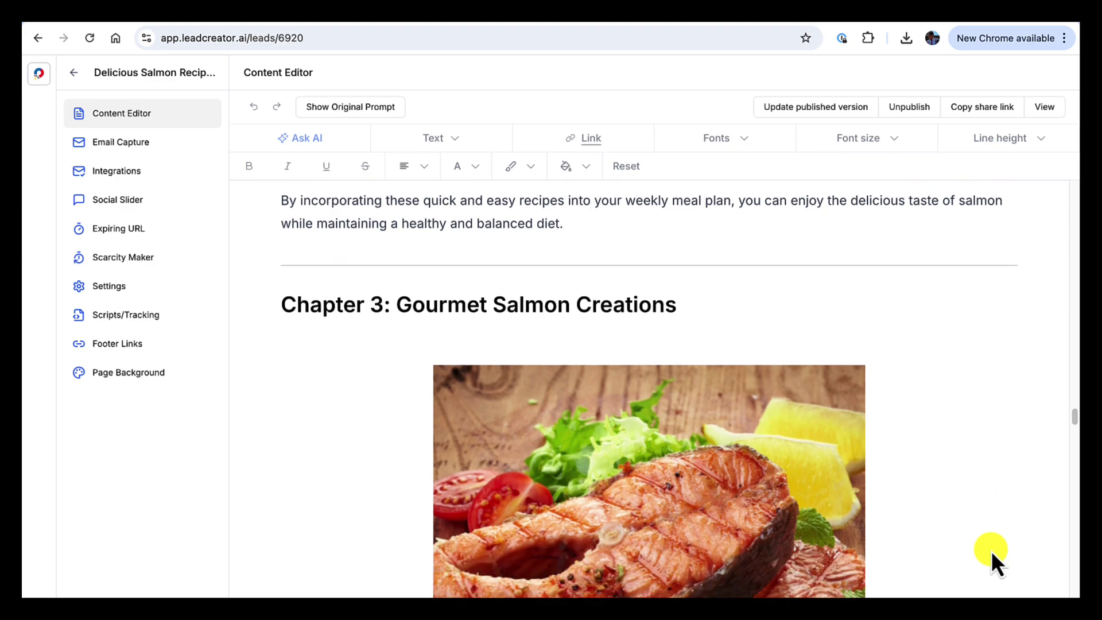
pyautogui.scroll(-5, 990, 550)
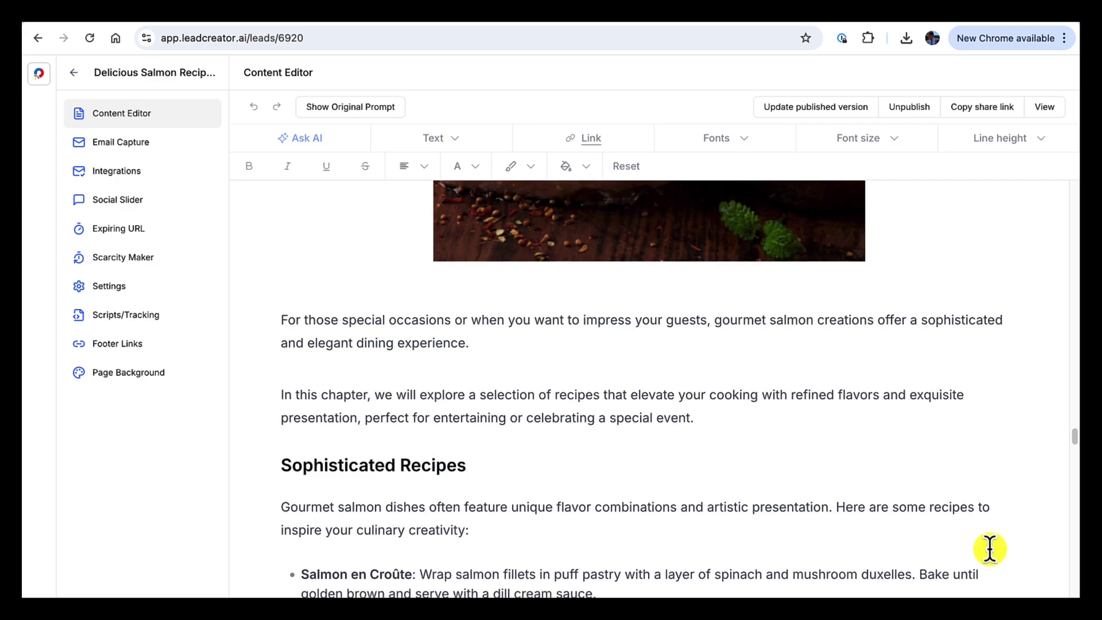
pyautogui.scroll(-5, 989, 549)
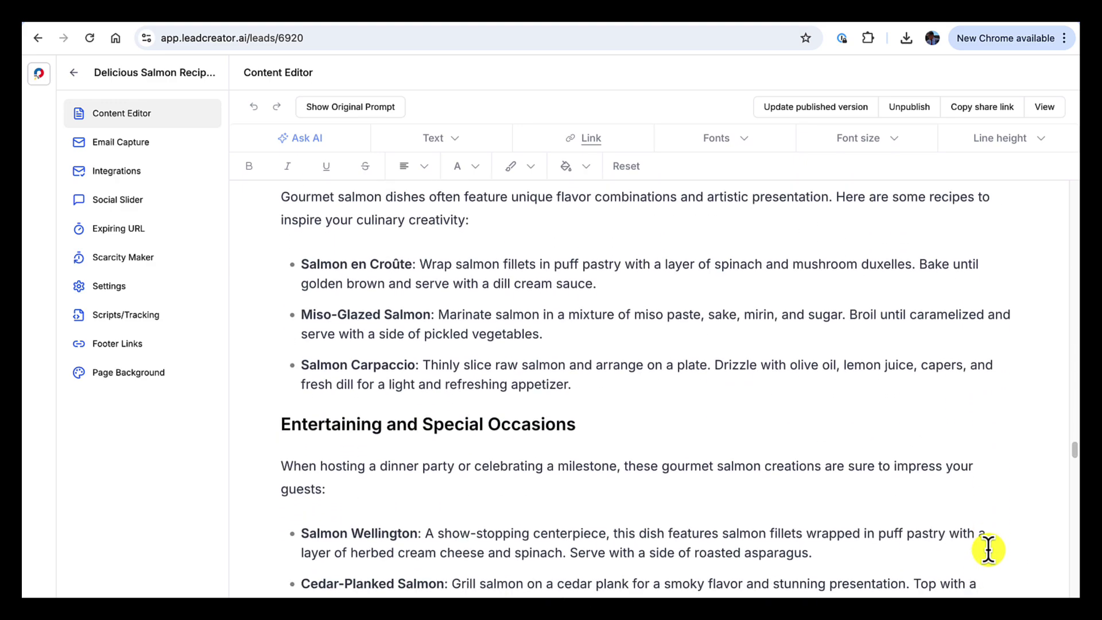
pyautogui.scroll(-2, 987, 546)
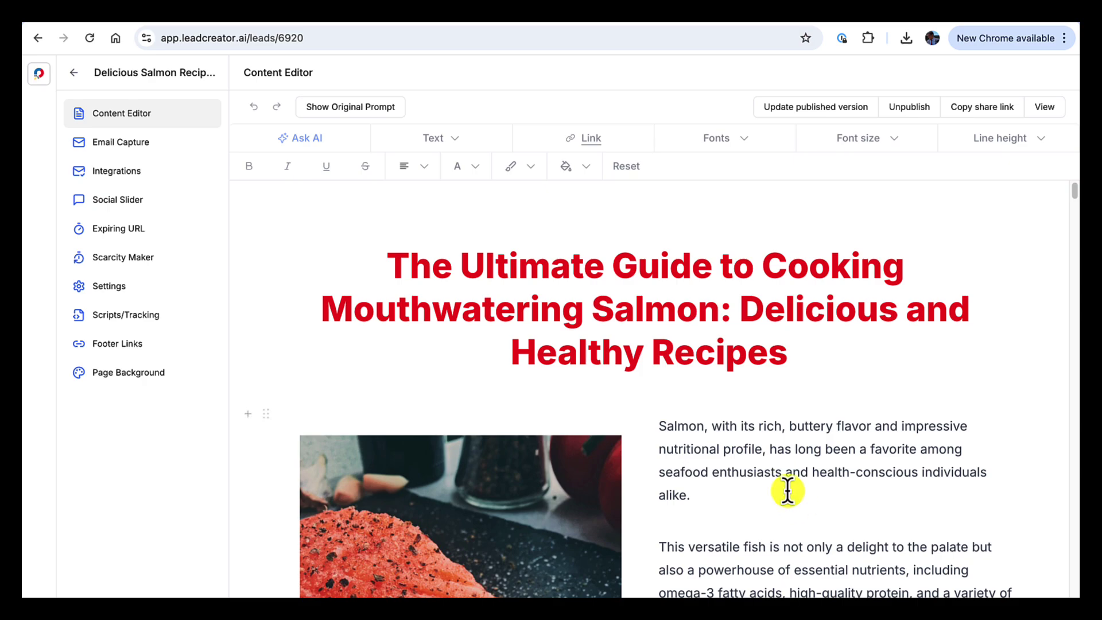
# Reread the eBook from its opening, covering the introduction and the table of contents
pyautogui.scroll(-6, 787, 492)
pyautogui.scroll(-8, 787, 492)
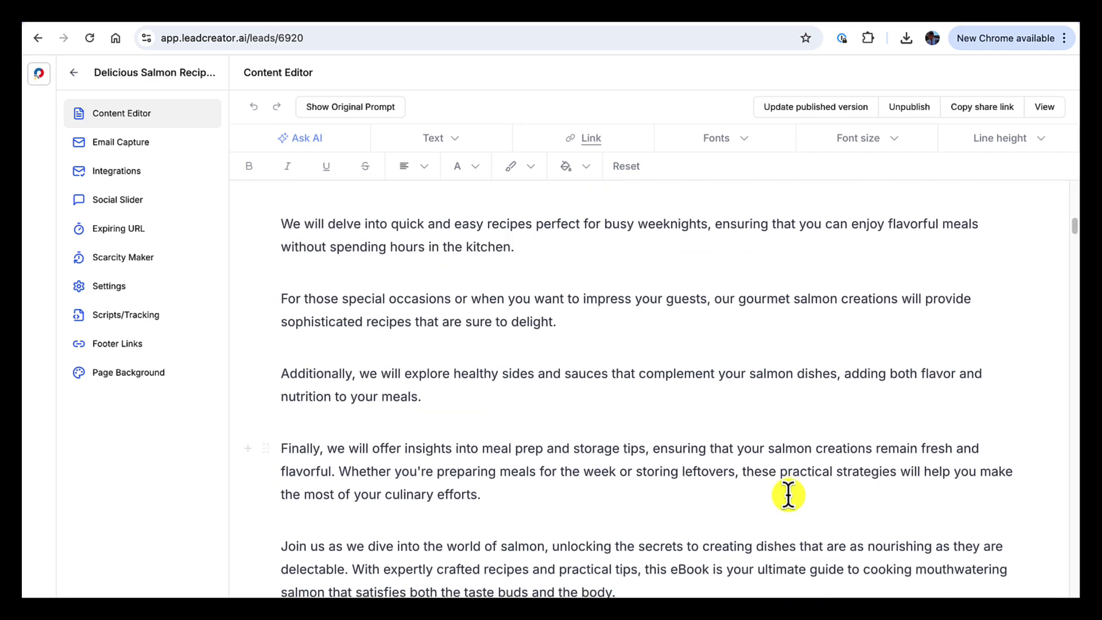
pyautogui.scroll(10, 788, 493)
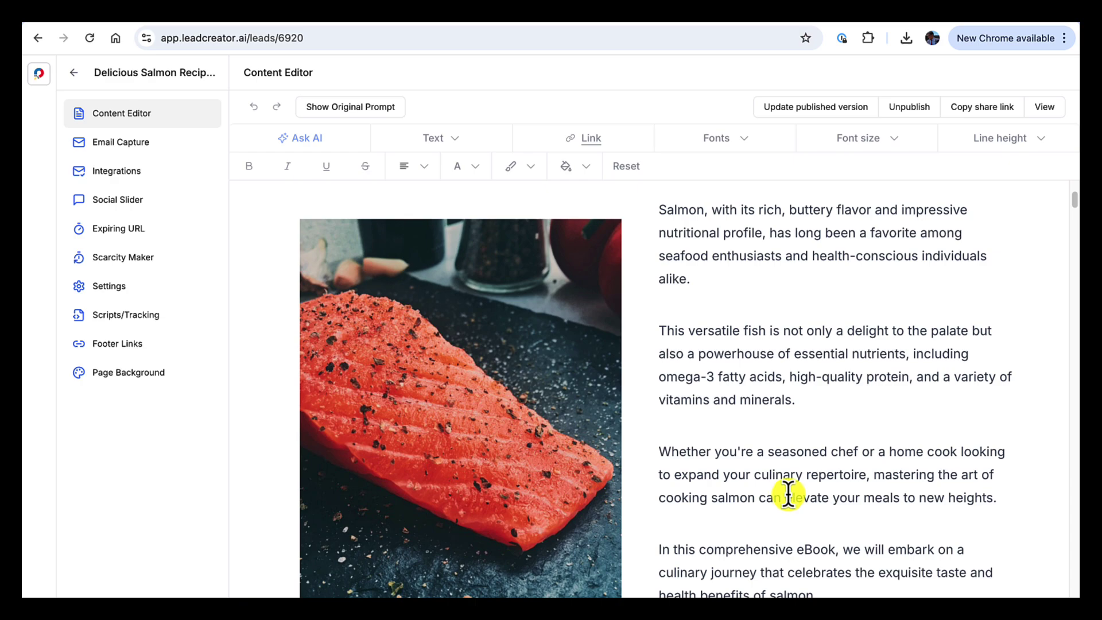
pyautogui.scroll(4, 788, 494)
pyautogui.scroll(-2, 782, 497)
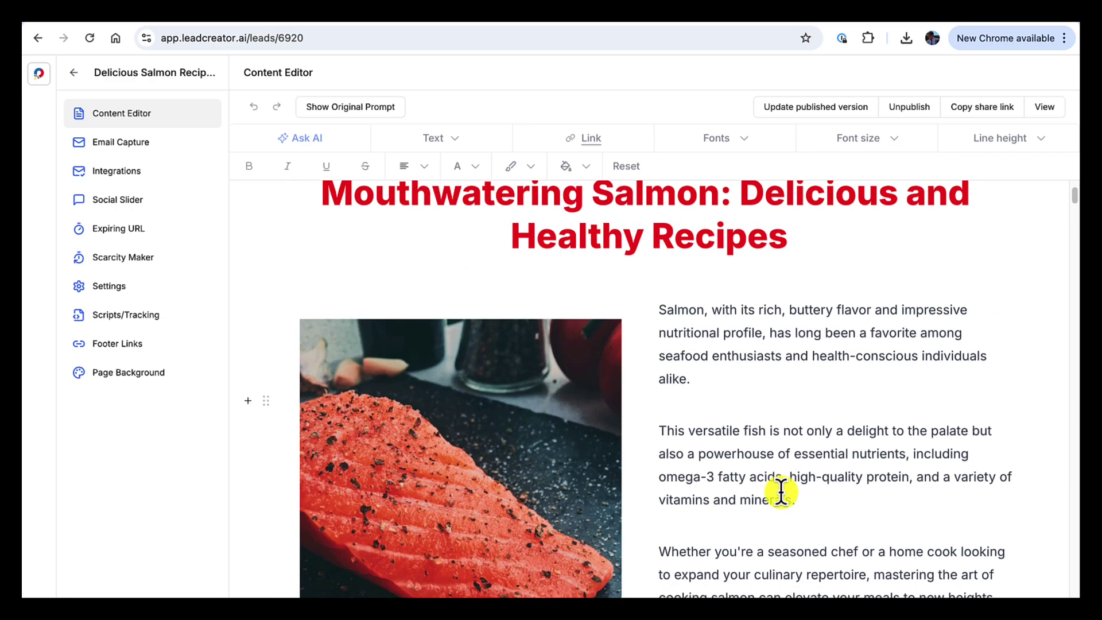
pyautogui.scroll(-8, 781, 491)
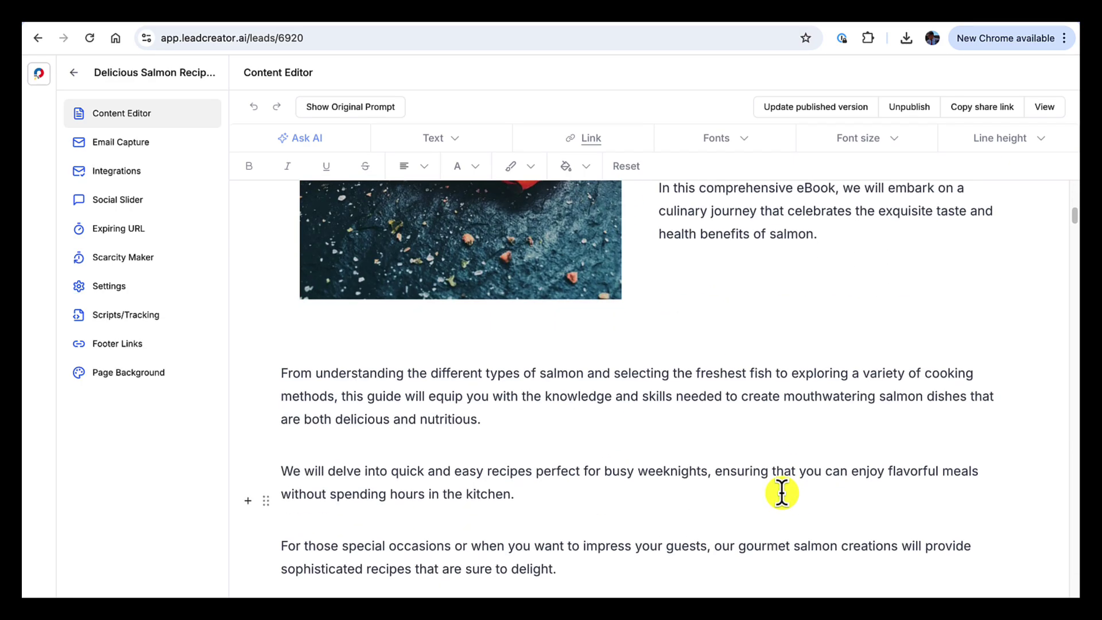
pyautogui.scroll(-6, 781, 493)
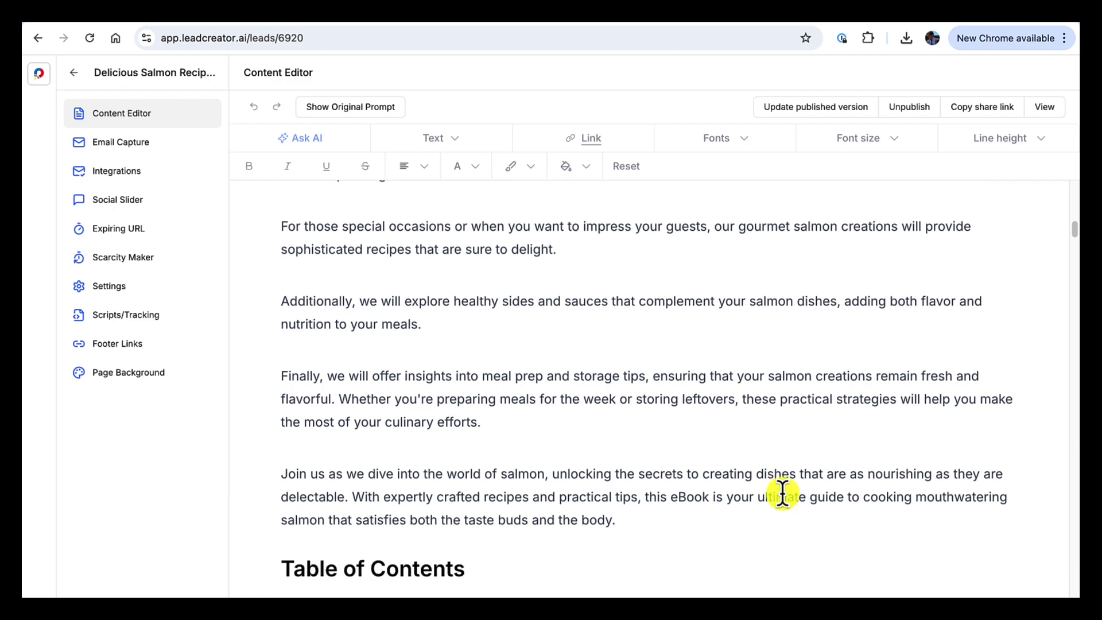
pyautogui.scroll(-7, 782, 494)
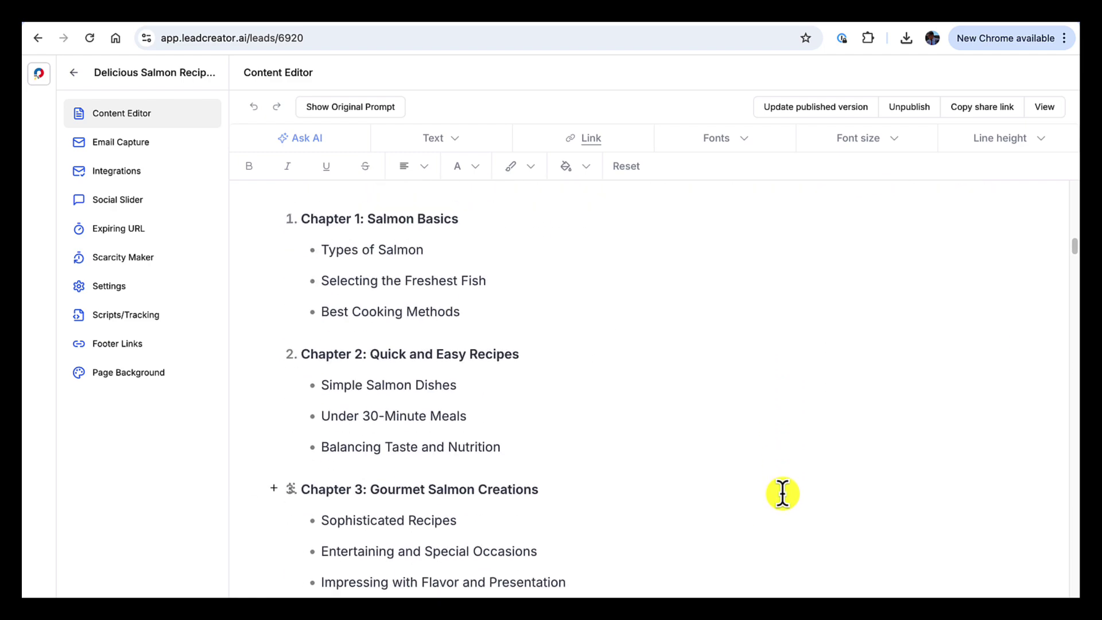
pyautogui.scroll(-2, 776, 487)
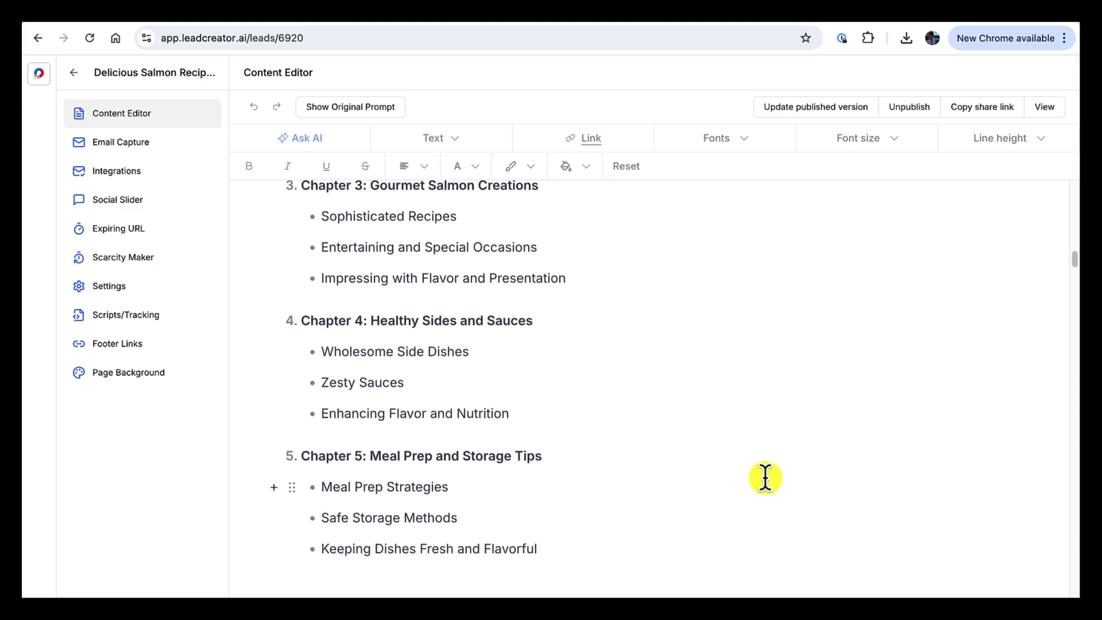
# Examine Chapter 1: Salmon Basics, including its image, salmon types, freshness tips and cooking methods
pyautogui.scroll(-5, 765, 477)
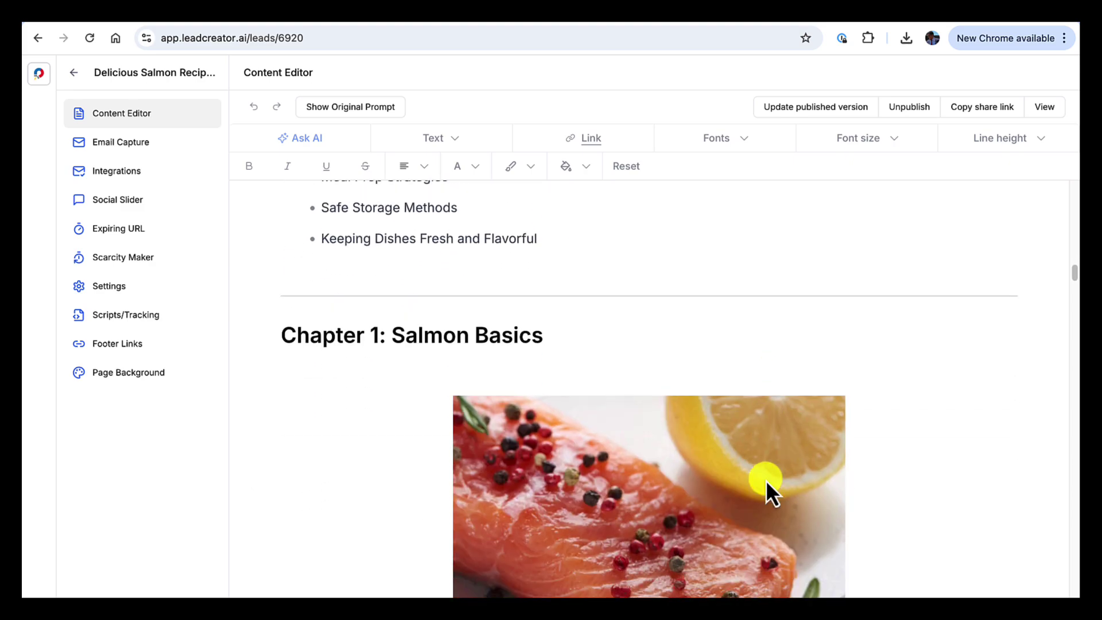
pyautogui.scroll(-4, 765, 480)
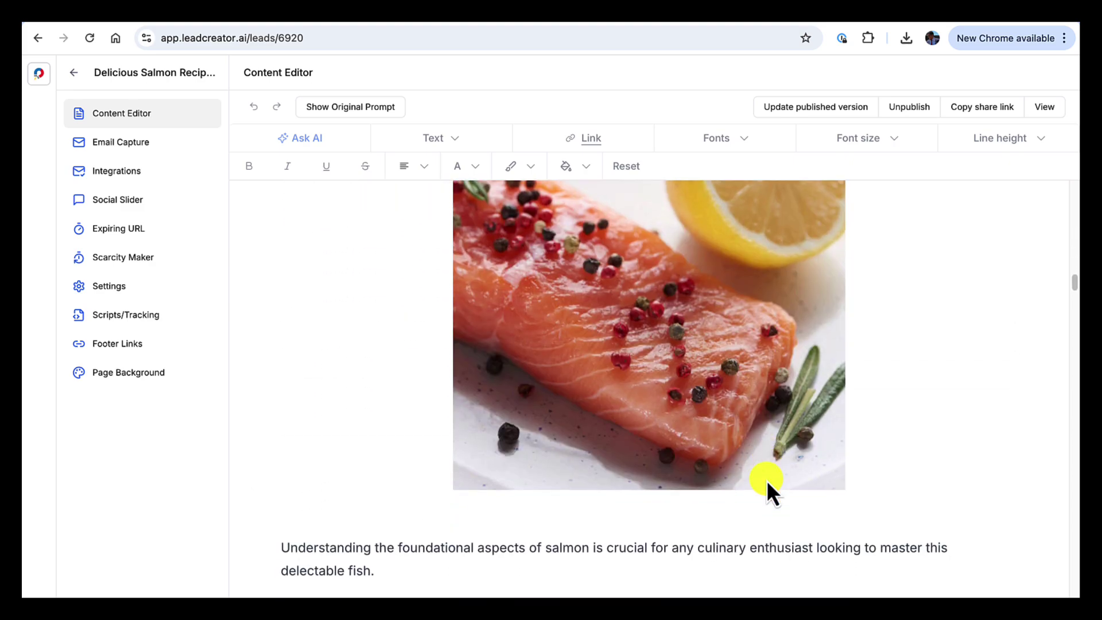
pyautogui.scroll(-3, 766, 480)
pyautogui.scroll(-4, 766, 479)
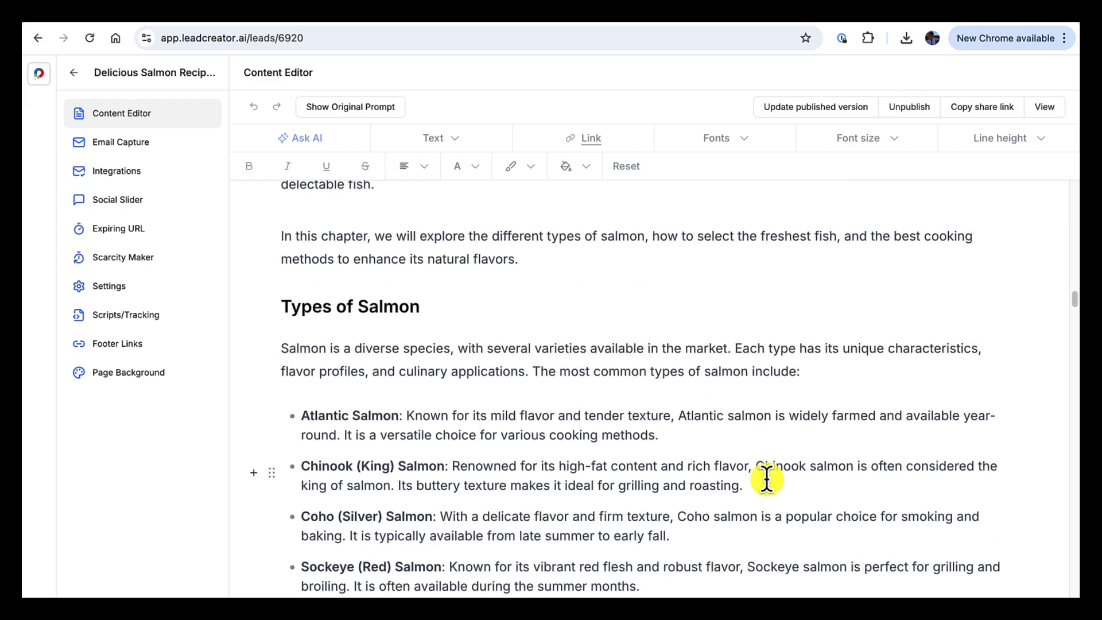
pyautogui.scroll(-2, 766, 480)
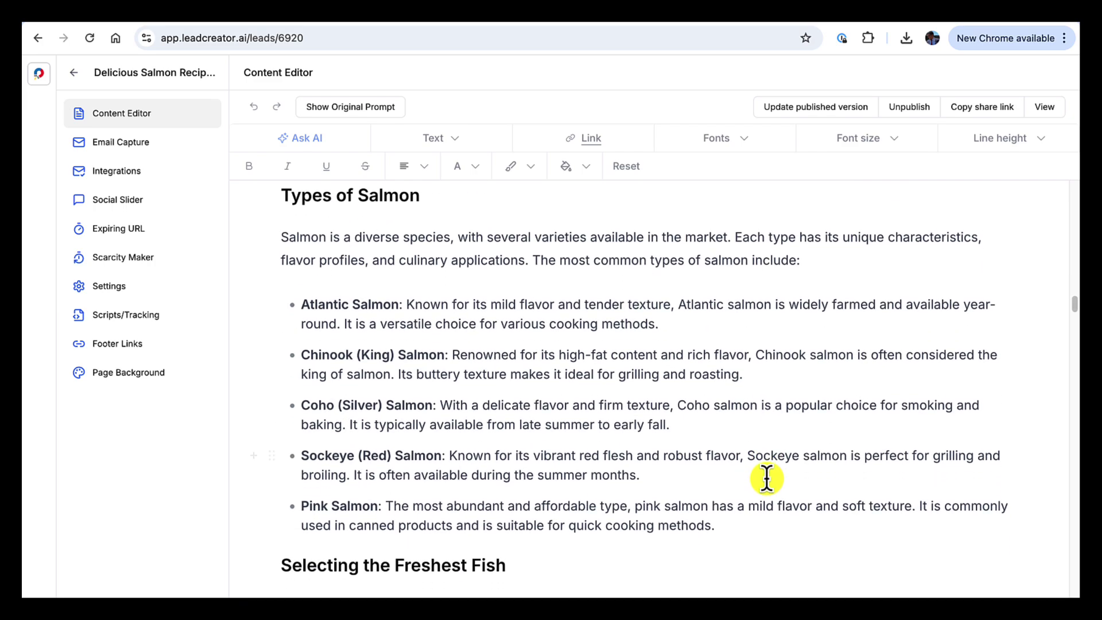
pyautogui.scroll(-5, 766, 479)
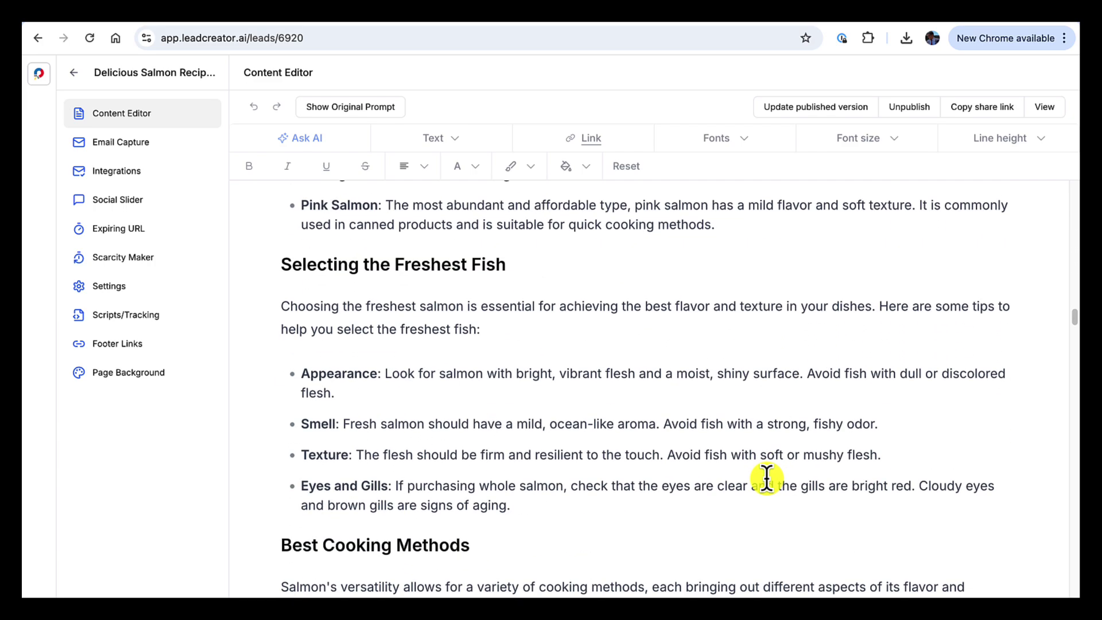
pyautogui.scroll(-3, 766, 479)
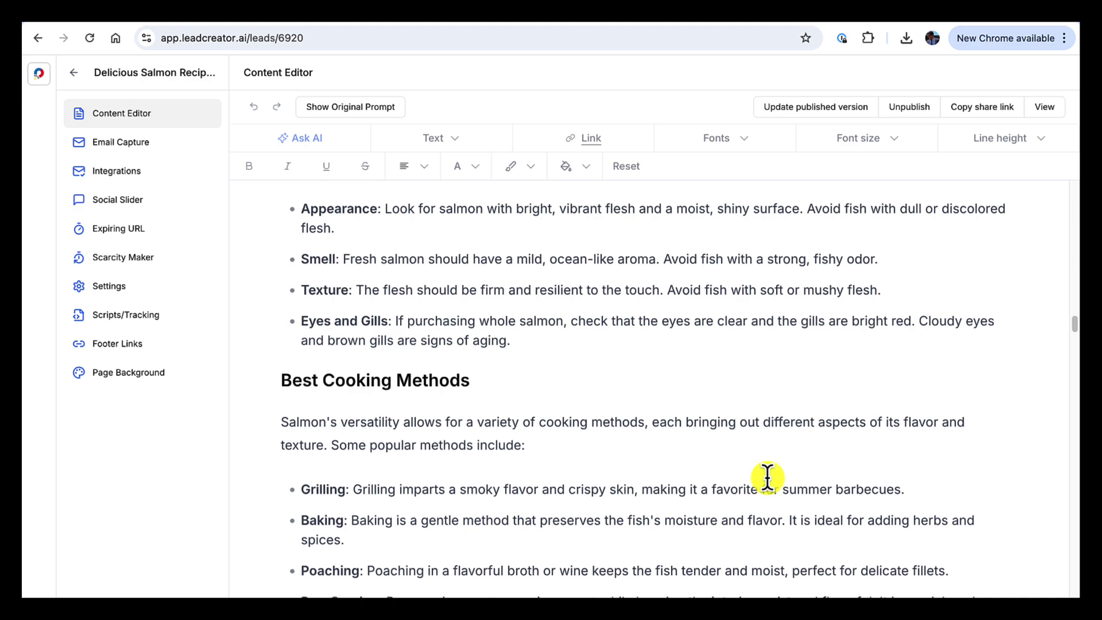
pyautogui.scroll(-3, 767, 477)
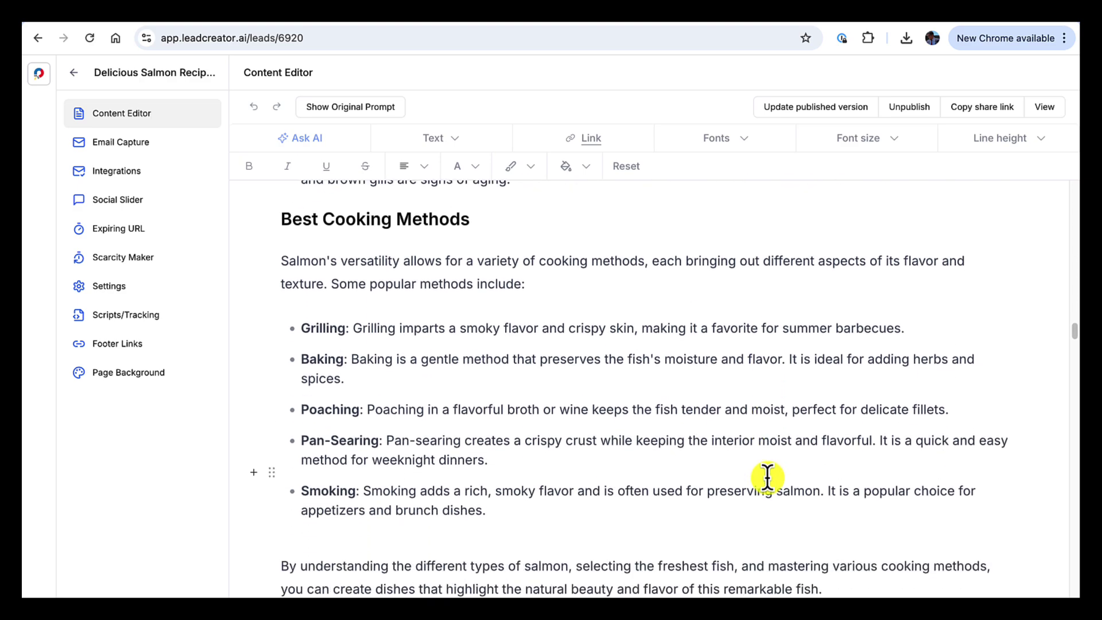
pyautogui.scroll(-4, 767, 477)
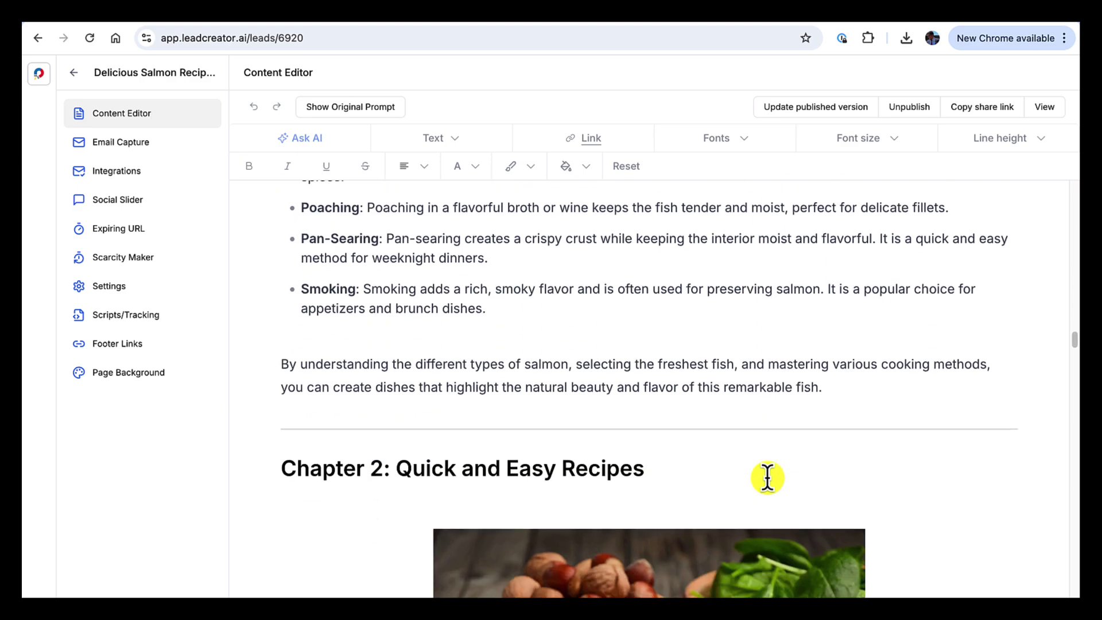
# Examine Chapter 2's image, introduction, Simple Salmon Dishes and Under 30-Minute Meals sections
pyautogui.scroll(-5, 767, 477)
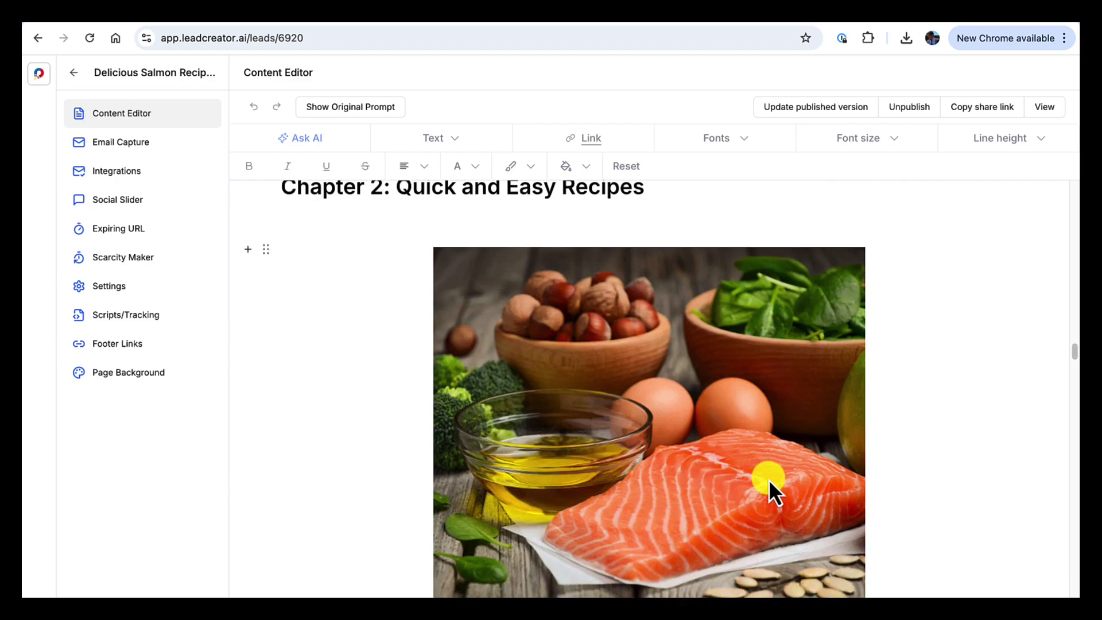
pyautogui.scroll(-3, 769, 480)
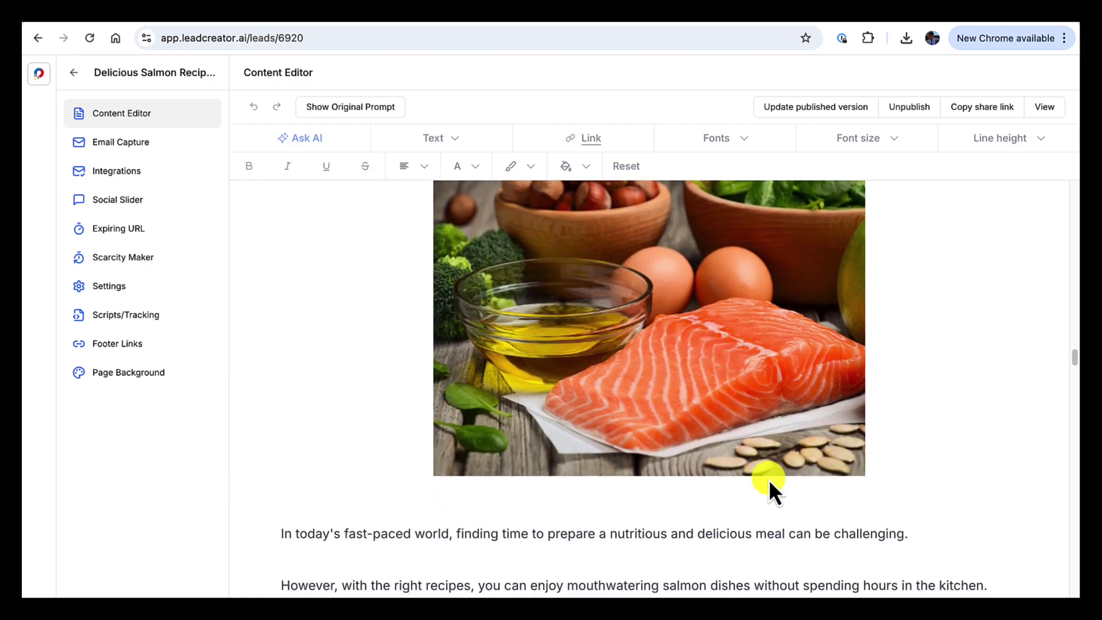
pyautogui.scroll(-3, 769, 479)
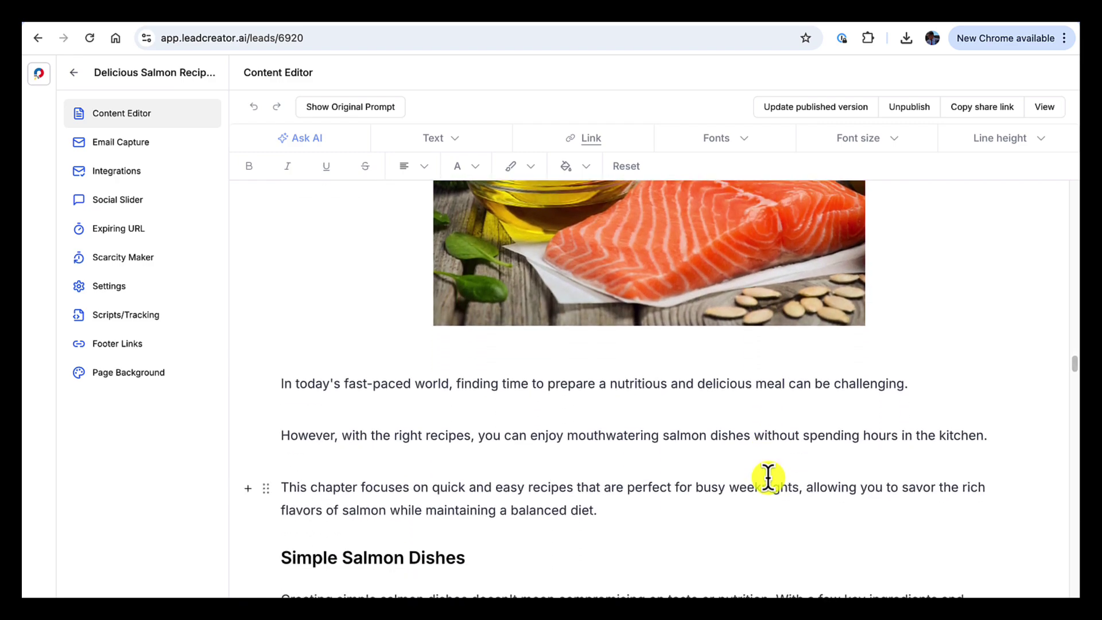
pyautogui.scroll(-3, 768, 476)
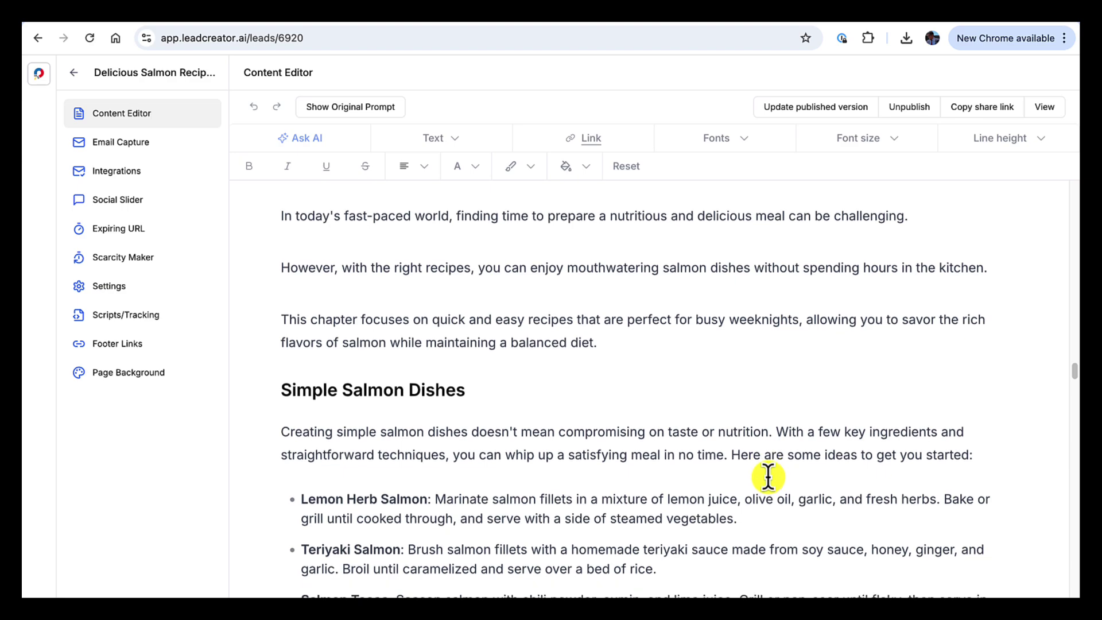
pyautogui.scroll(-3, 761, 465)
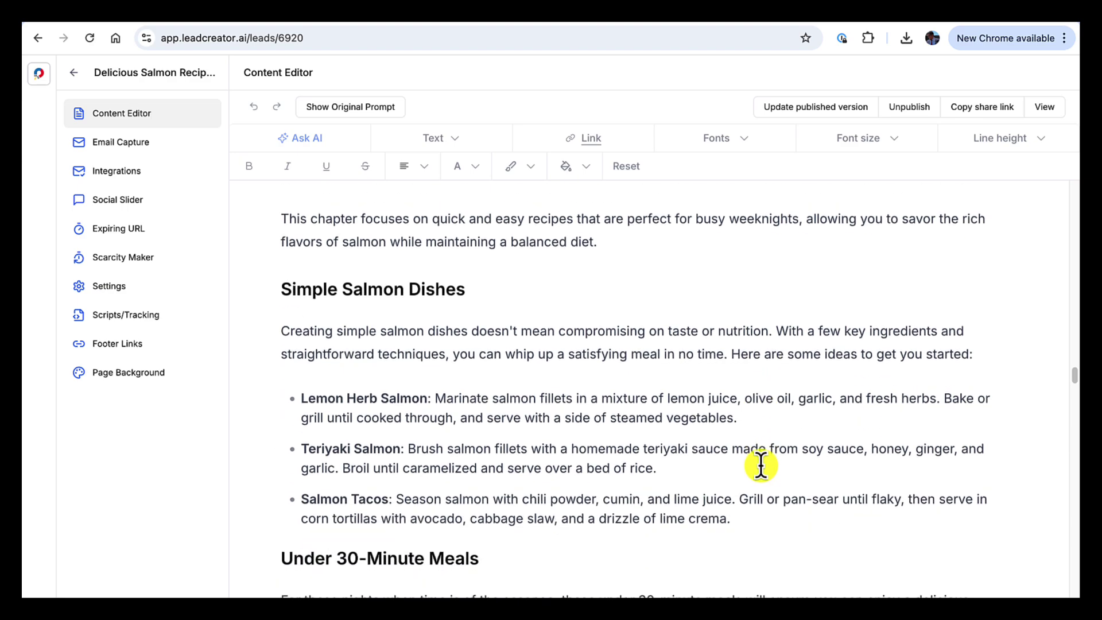
pyautogui.scroll(-2, 762, 466)
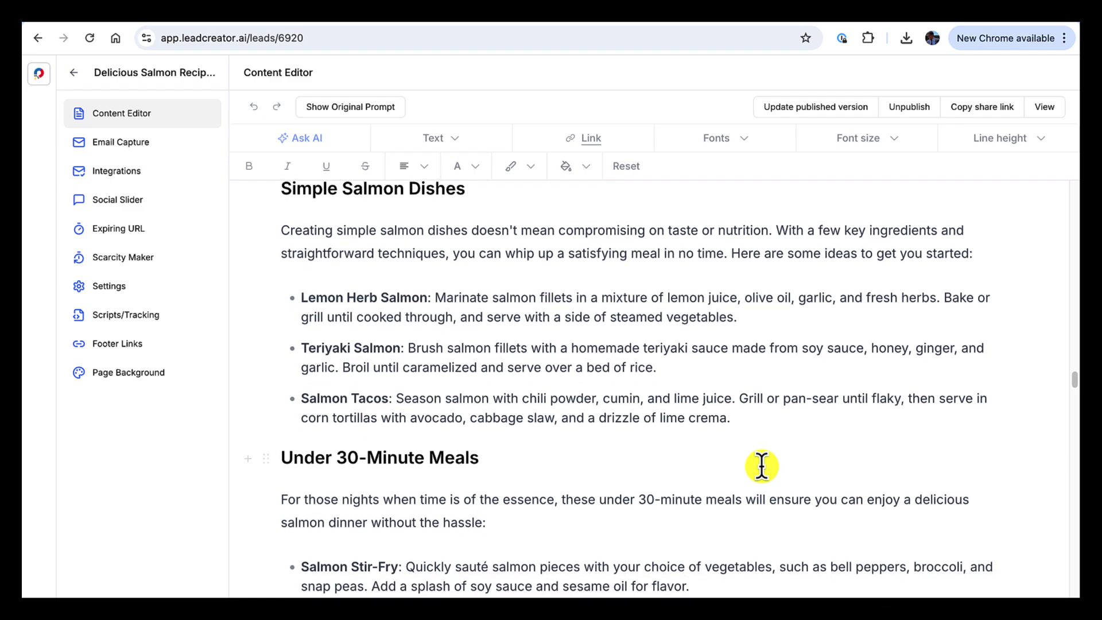
pyautogui.scroll(-2, 762, 466)
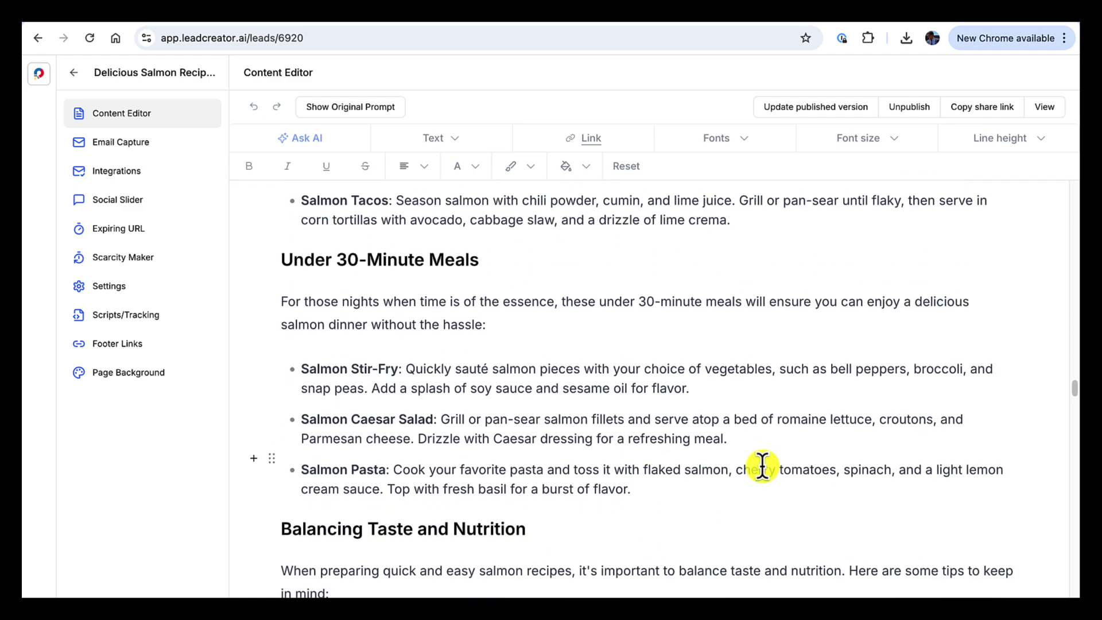